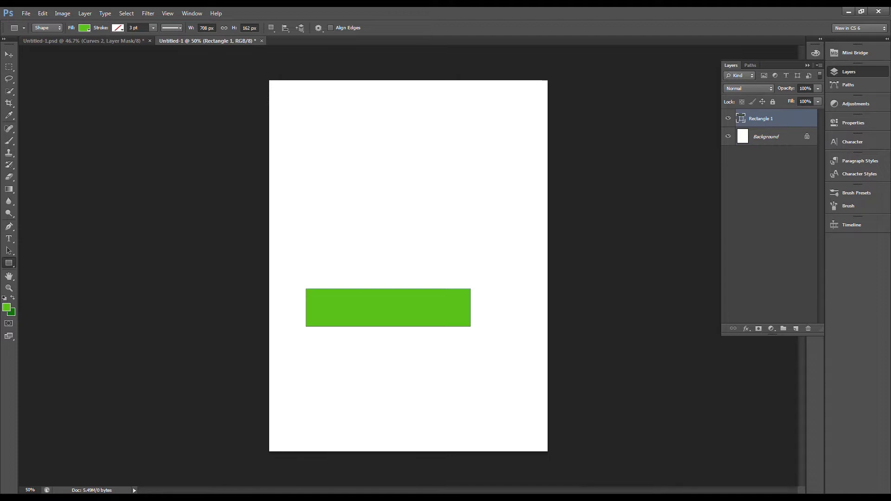
# - Duplicate the green rectangle layer and fill the copy with the darker green 44a50c
pyautogui.hotkey('ctrl', 'j')
pyautogui.doubleClick(741, 119)
pyautogui.click(562, 182)
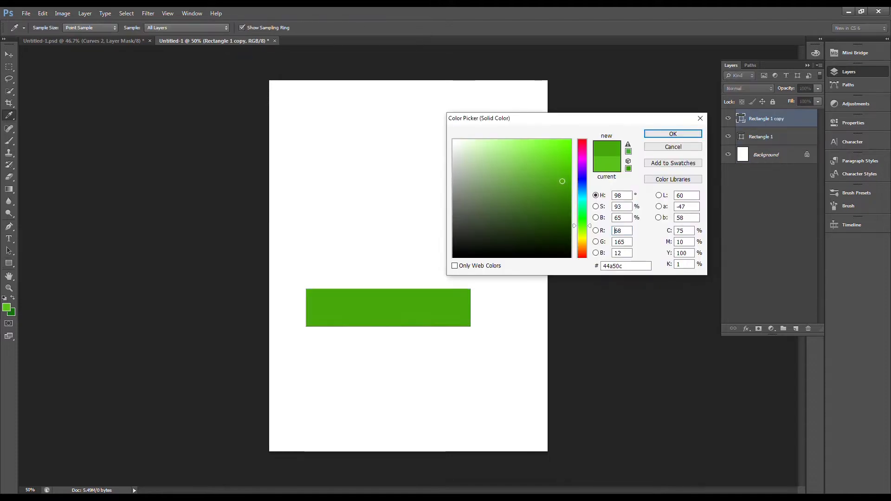
pyautogui.press('Return')
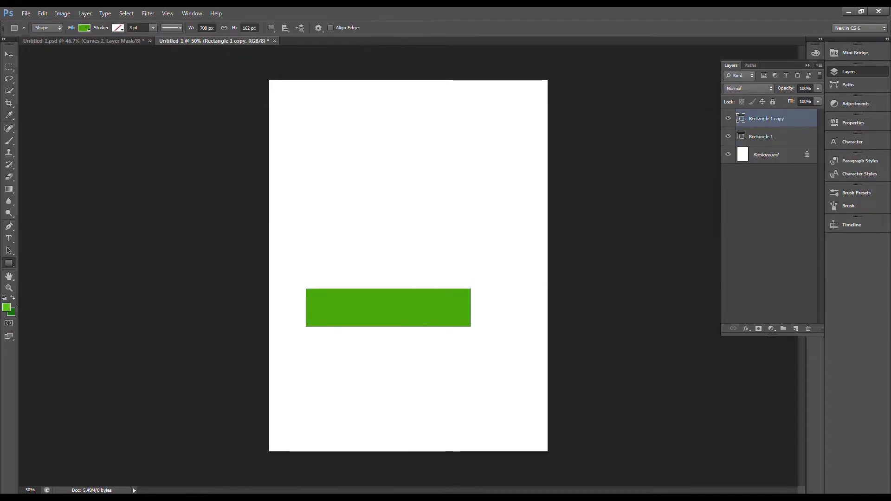
# - Reshape the darker copy into a slanted side face joined to the first rectangle's right end, and shift both shapes lower on the page
pyautogui.click(9, 251)
pyautogui.rightClick(8, 251)
pyautogui.click(56, 257)
pyautogui.moveTo(306, 307); pyautogui.dragTo(513, 281)
pyautogui.moveTo(529, 250); pyautogui.dragTo(453, 341)
pyautogui.moveTo(493, 297); pyautogui.dragTo(492, 362)
# - Draw a rectangle about 894 × 216 px above the front face, spanning both faces, and fill it with light green
pyautogui.press('u')
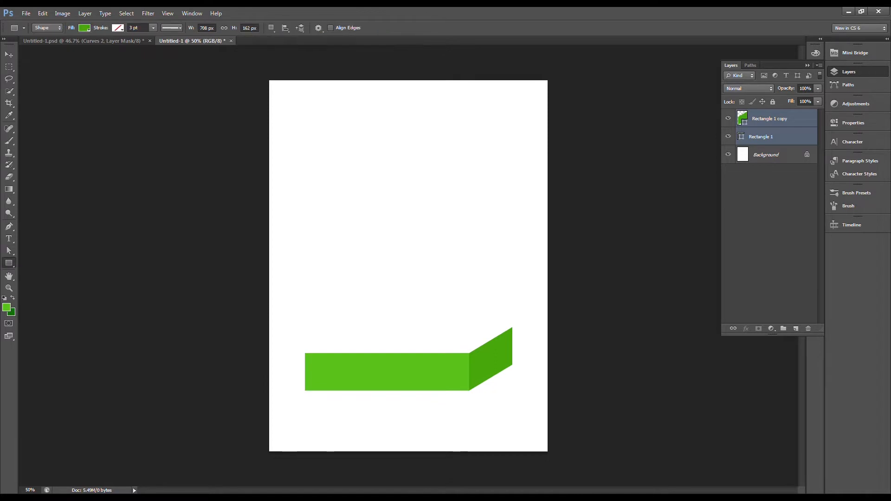
pyautogui.moveTo(305, 354); pyautogui.dragTo(512, 303)
pyautogui.doubleClick(742, 118)
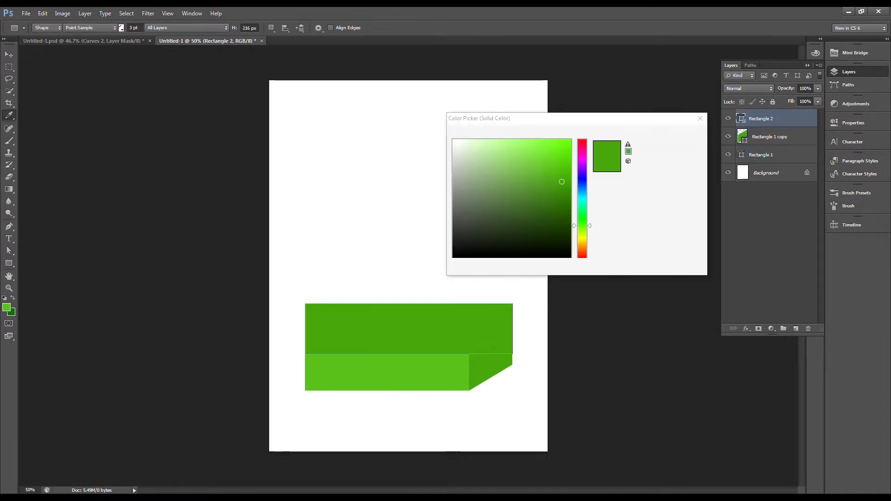
pyautogui.click(522, 143)
pyautogui.click(673, 131)
# - Move the light green shape's corner points to meet the front and side faces, with its back-left corner pulled inward as a top face
pyautogui.press('a')
pyautogui.moveTo(409, 354); pyautogui.dragTo(372, 354)
pyautogui.hotkey('ctrl', 'z')
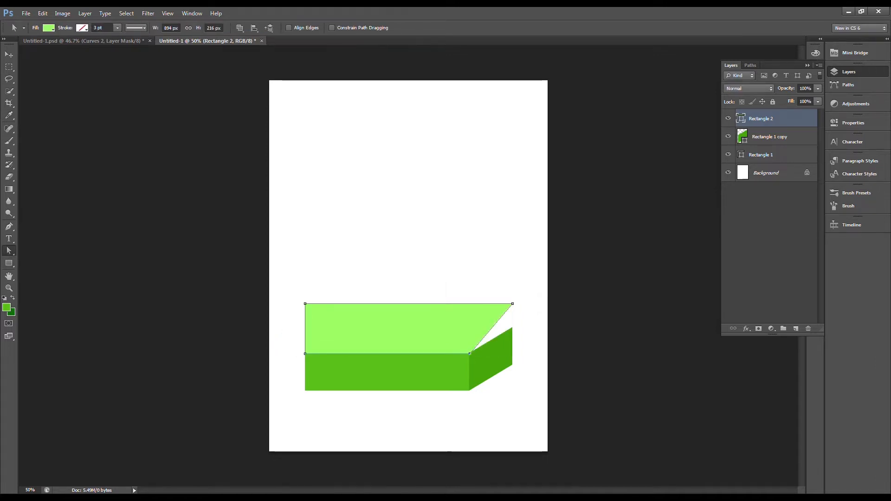
pyautogui.hotkey('ctrl', '+')
pyautogui.moveTo(509, 296); pyautogui.dragTo(509, 328)
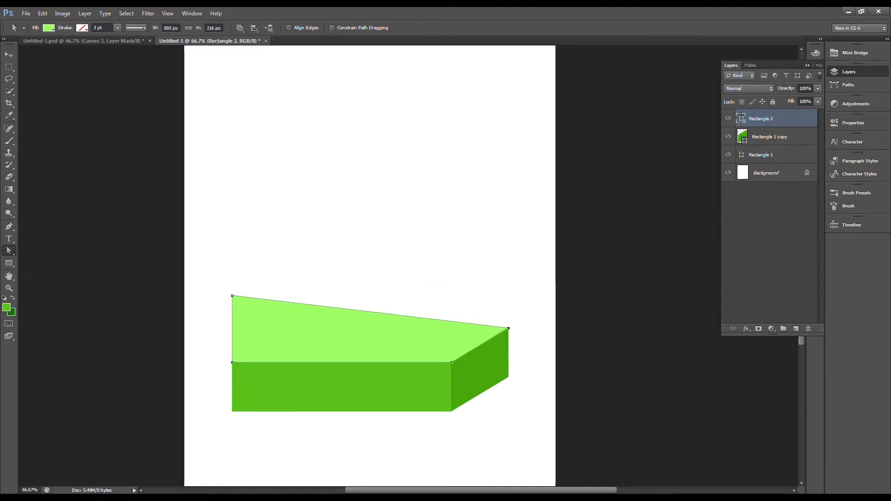
pyautogui.moveTo(232, 296); pyautogui.dragTo(298, 335)
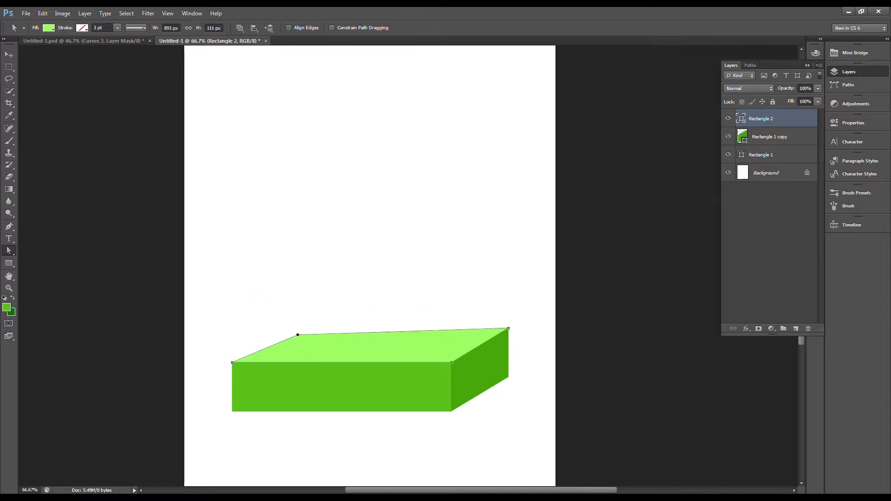
# - Raise the left corners of the top and front faces slightly and shift the top face's back-left corner up and right to correct the perspective
pyautogui.hotkey('ctrl', '1')
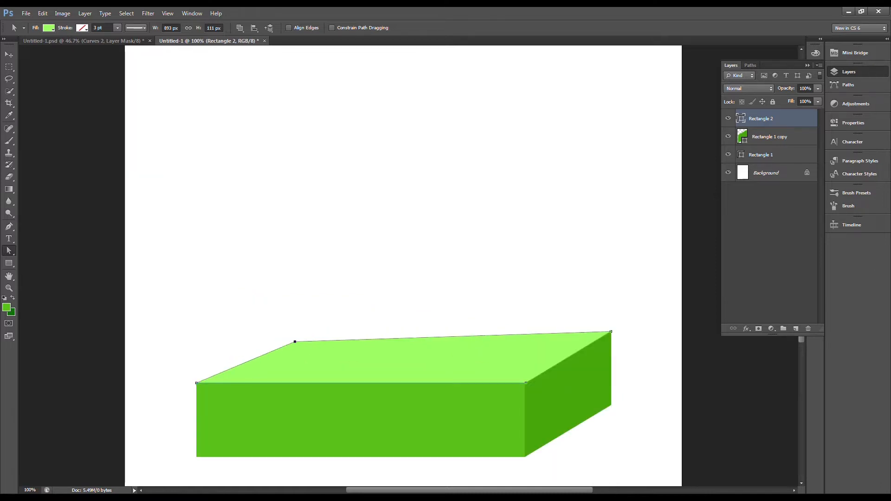
pyautogui.hotkey('ctrl', '-')
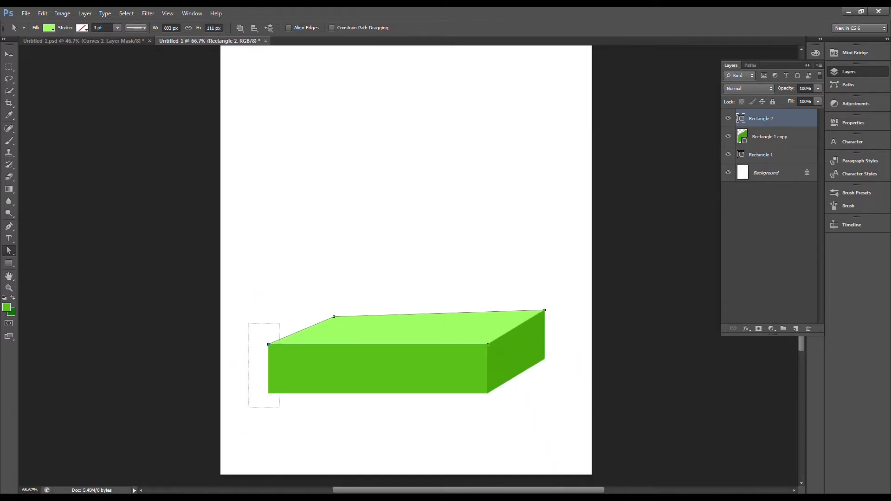
pyautogui.moveTo(268, 345); pyautogui.dragTo(268, 336)
pyautogui.click(761, 154)
pyautogui.moveTo(268, 369); pyautogui.dragTo(269, 361)
pyautogui.click(268, 336)
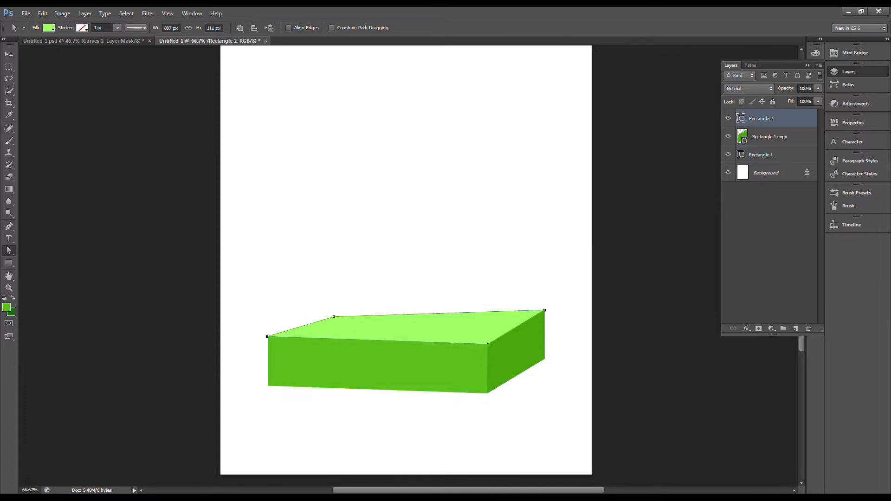
pyautogui.moveTo(334, 317); pyautogui.dragTo(355, 307)
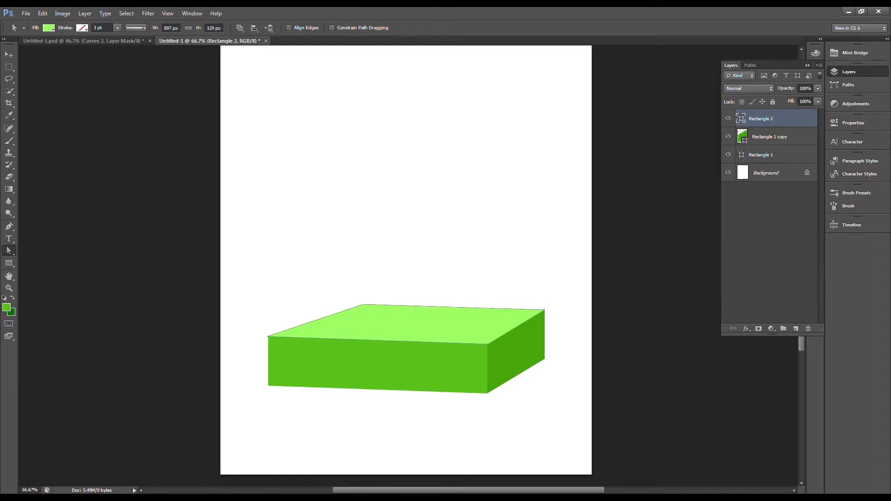
# - Align the top face's front-left corner precisely with the front face's upper-left corner
pyautogui.scroll(10, 267, 326)
pyautogui.moveTo(272, 437); pyautogui.dragTo(287, 424)
pyautogui.hotkey('ctrl', '-')
pyautogui.hotkey('ctrl', '-')
pyautogui.hotkey('ctrl', '-')
pyautogui.hotkey('ctrl', '-')
pyautogui.hotkey('ctrl', '-')
pyautogui.hotkey('ctrl', '-')
pyautogui.press('Tab')
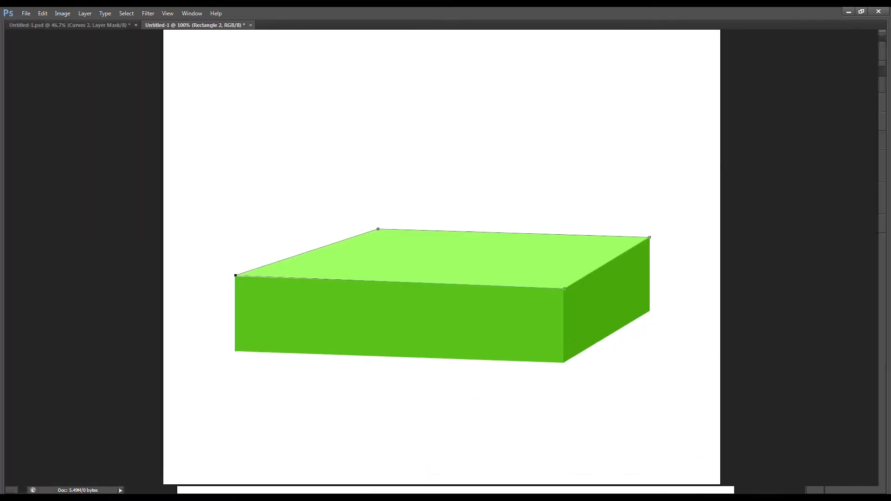
# - Adjust the upper-left corner of the Rectangle 1 front face to close the gap beneath the top face
pyautogui.hotkey('alt', '[')
pyautogui.scroll(8, 232, 269)
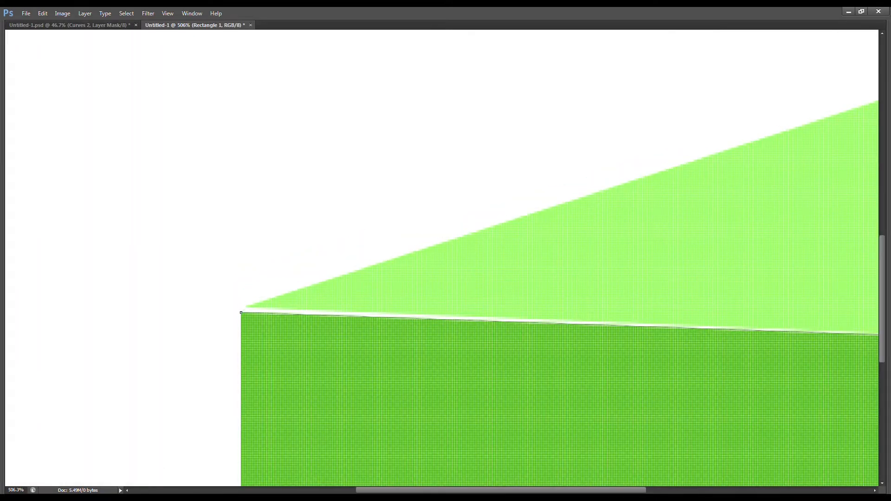
pyautogui.hotkey('ctrl', '-')
pyautogui.hotkey('ctrl', '-')
pyautogui.hotkey('ctrl', '-')
pyautogui.hotkey('ctrl', '-')
pyautogui.hotkey('ctrl', '-')
pyautogui.hotkey('ctrl', '-')
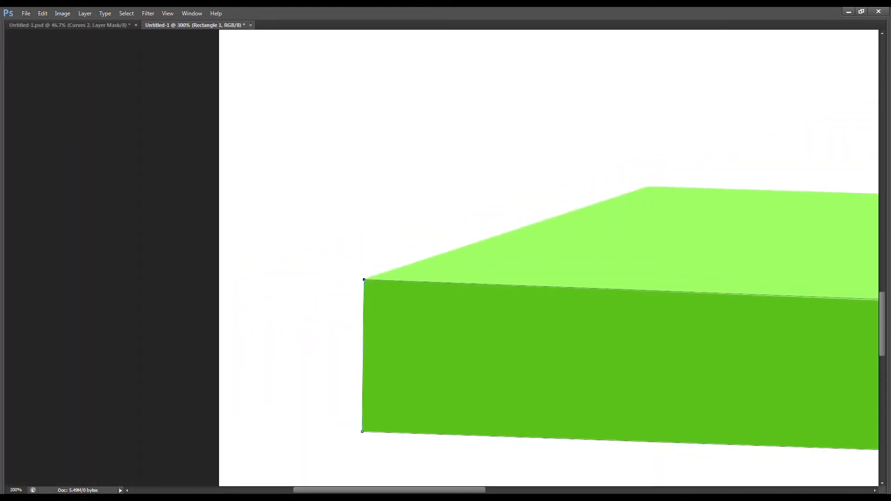
# - Raise the front face's lower-left corner slightly and nudge the top face's back-left corner upward
pyautogui.moveTo(416, 317); pyautogui.dragTo(419, 317)
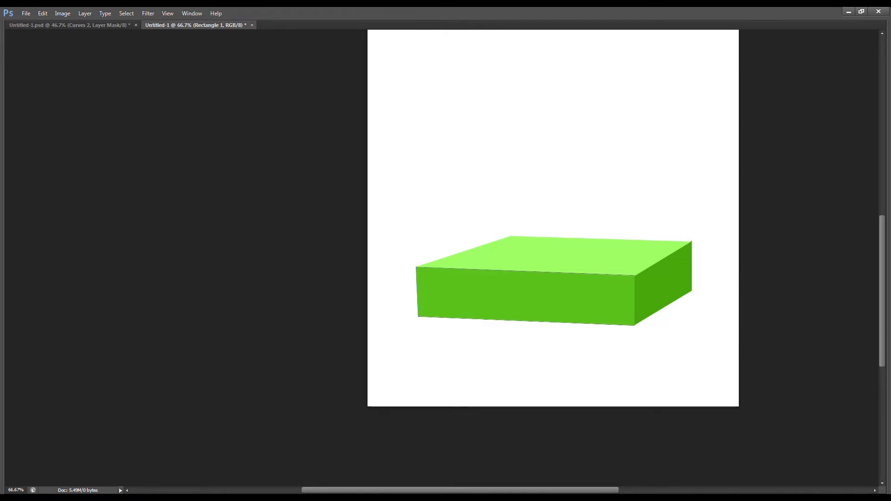
pyautogui.hotkey('ctrl', 'z')
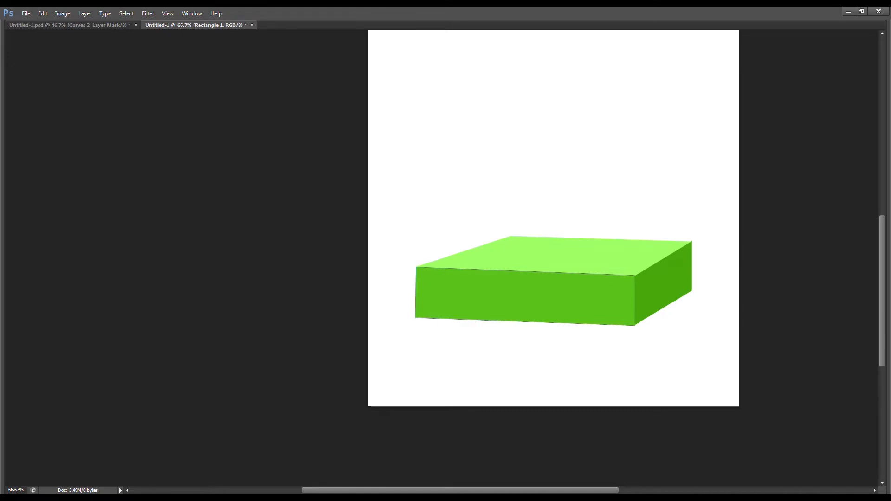
pyautogui.moveTo(416, 317); pyautogui.dragTo(415, 315)
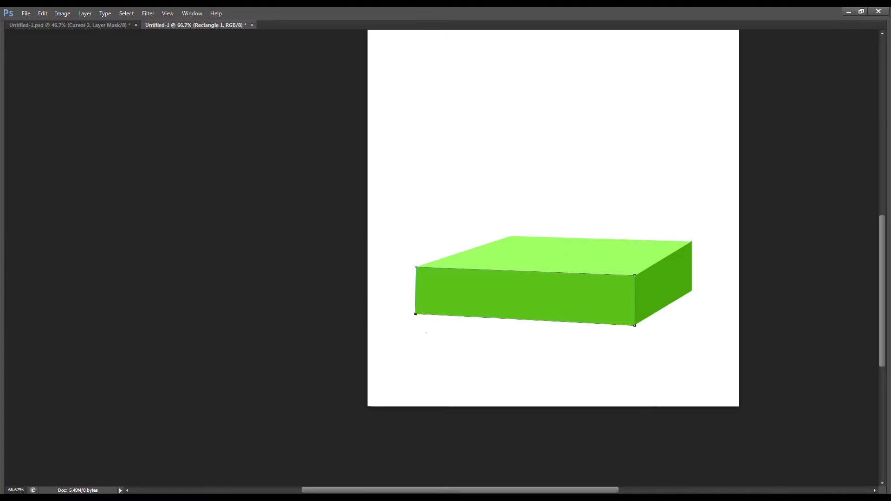
pyautogui.press('Tab')
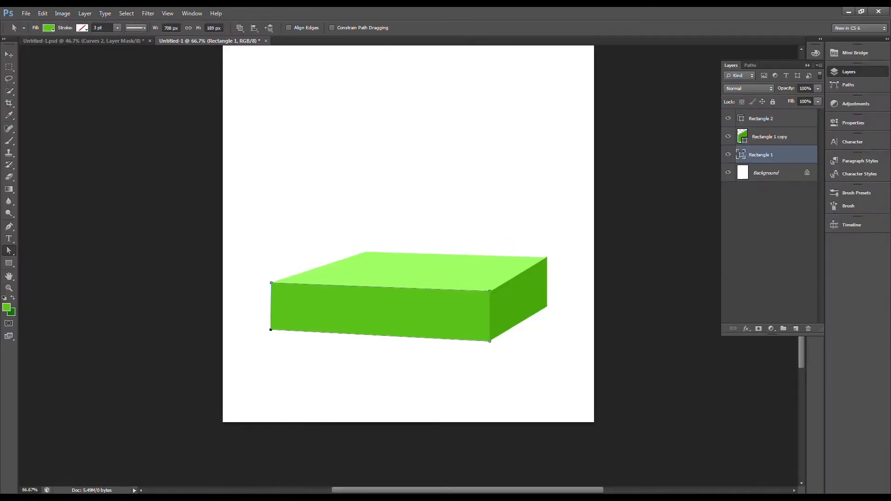
pyautogui.hotkey('ctrl', '-')
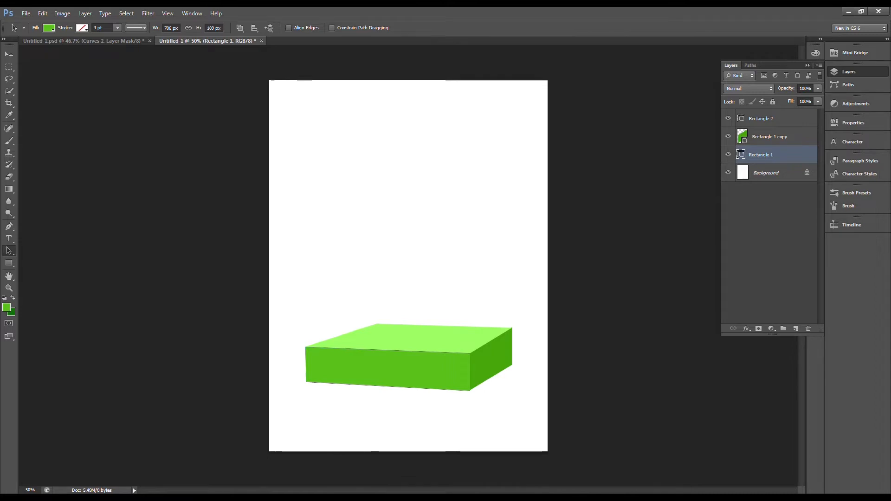
pyautogui.click(377, 324)
pyautogui.moveTo(377, 324); pyautogui.dragTo(378, 322)
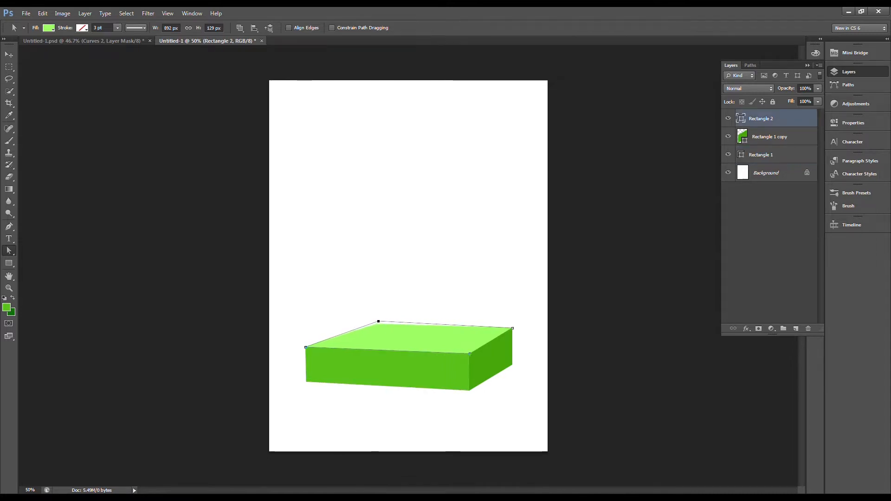
# - Select all three face layers and reposition the whole block together in the lower part of the page
pyautogui.click(770, 154)
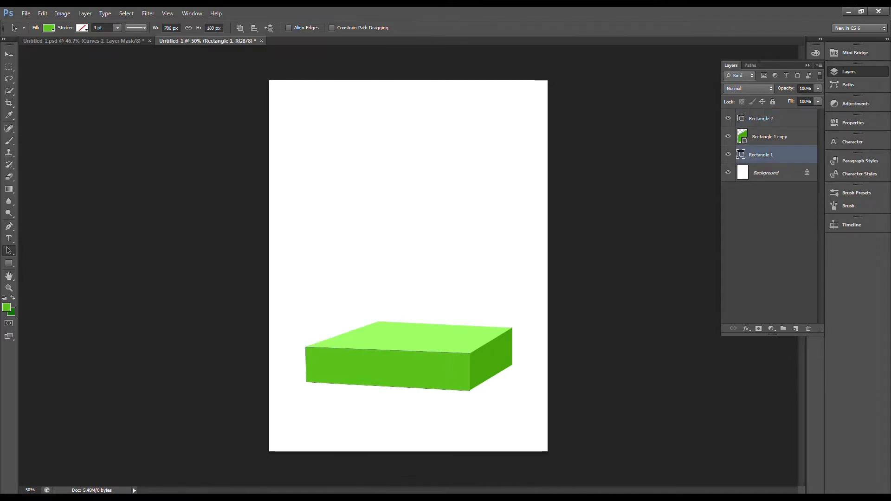
pyautogui.keyDown('shift'); pyautogui.click(771, 119); pyautogui.keyUp('shift')
pyautogui.hotkey('ctrl', 't')
pyautogui.moveTo(483, 358); pyautogui.dragTo(479, 384)
pyautogui.press('Return')
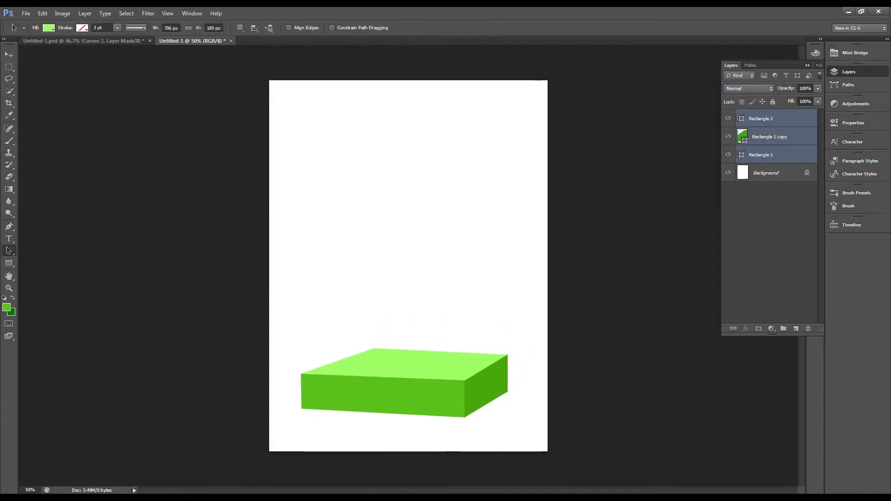
pyautogui.click(24, 28)
pyautogui.click(23, 27)
pyautogui.click(9, 55)
pyautogui.moveTo(301, 298); pyautogui.dragTo(463, 360)
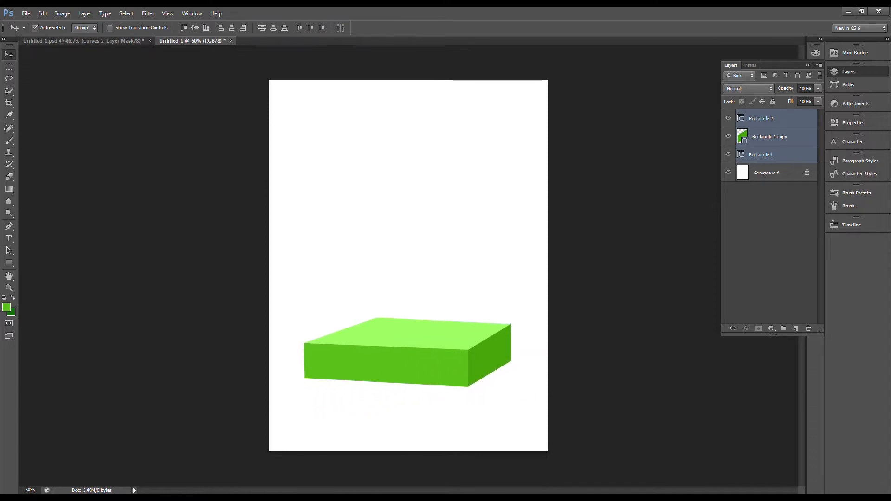
# - Open the image Dirt-PNG-images-Free-Transparent-Soil-PNGs-Mud-22png.png
pyautogui.hotkey('ctrl', '+')
pyautogui.click(26, 13)
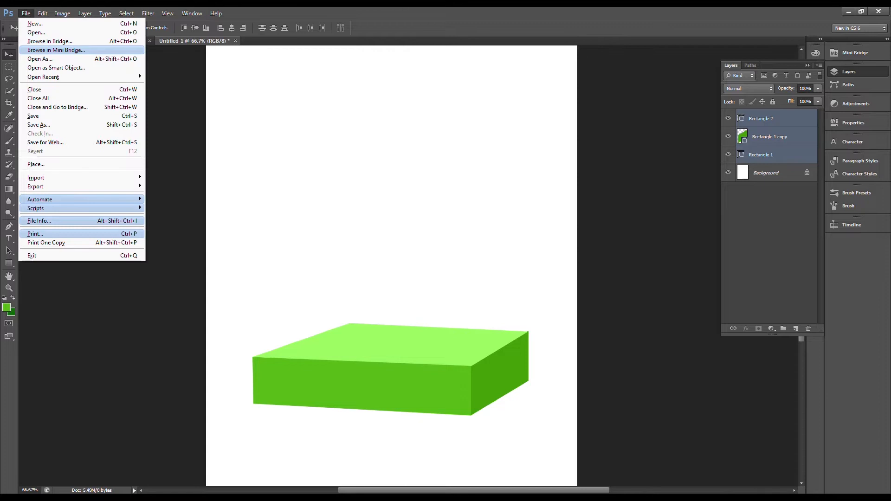
pyautogui.click(36, 32)
pyautogui.doubleClick(483, 130)
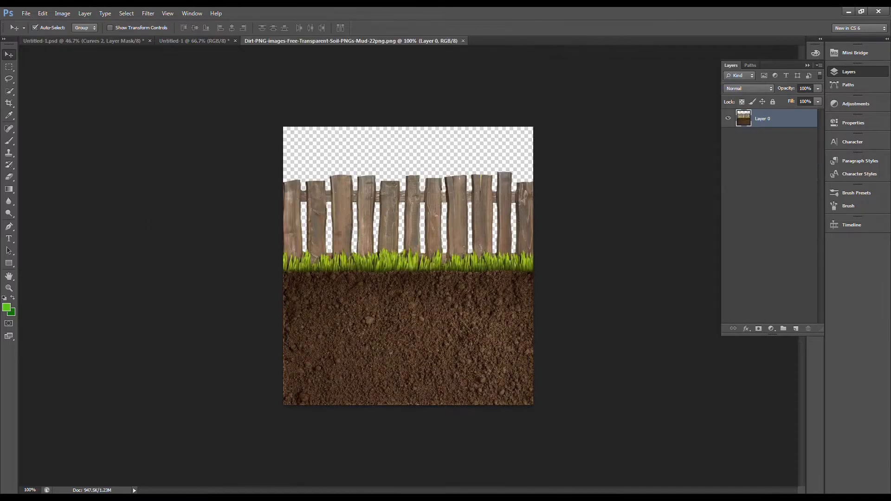
# - Cut a full-width strip of soil from just below the grass and close the dirt image without saving
pyautogui.press('m')
pyautogui.moveTo(284, 279); pyautogui.dragTo(534, 330)
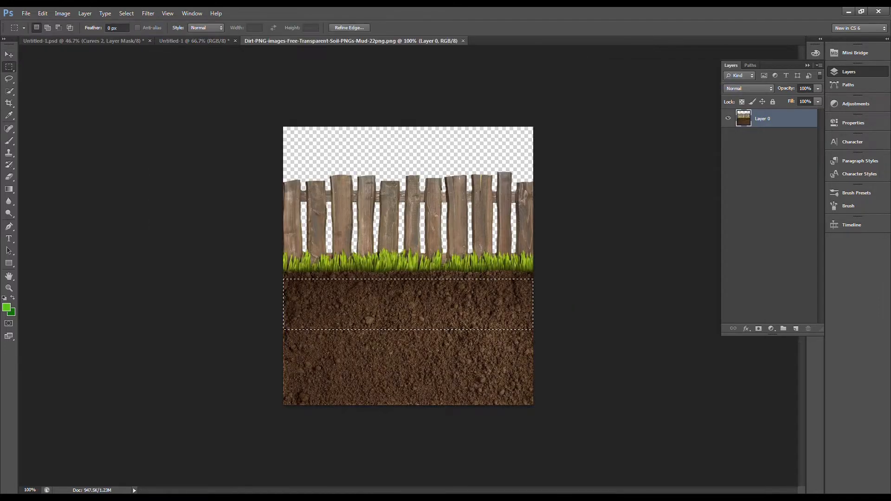
pyautogui.hotkey('ctrl', 'x')
pyautogui.hotkey('ctrl', 'w')
pyautogui.click(447, 195)
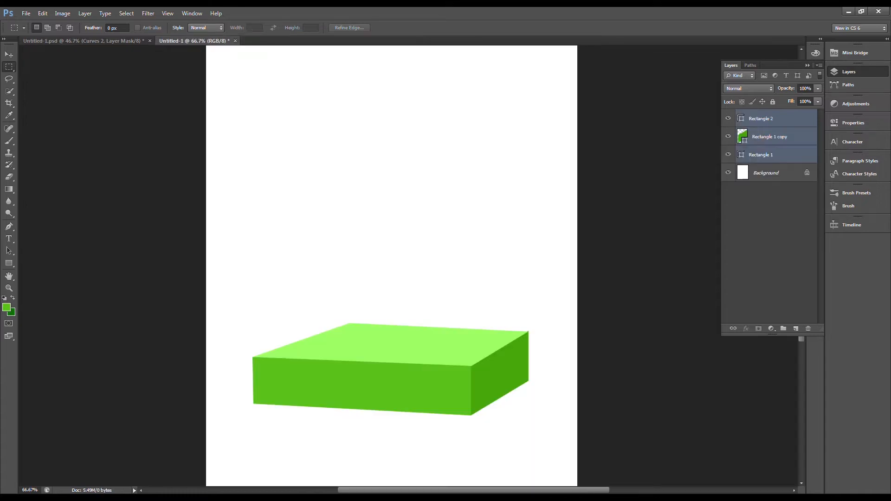
# - Paste the soil strip into the block document and scale and distort it to cover the front face
pyautogui.hotkey('ctrl', 'v')
pyautogui.moveTo(425, 253); pyautogui.dragTo(350, 355)
pyautogui.hotkey('ctrl', 't')
pyautogui.moveTo(418, 392); pyautogui.dragTo(481, 392)
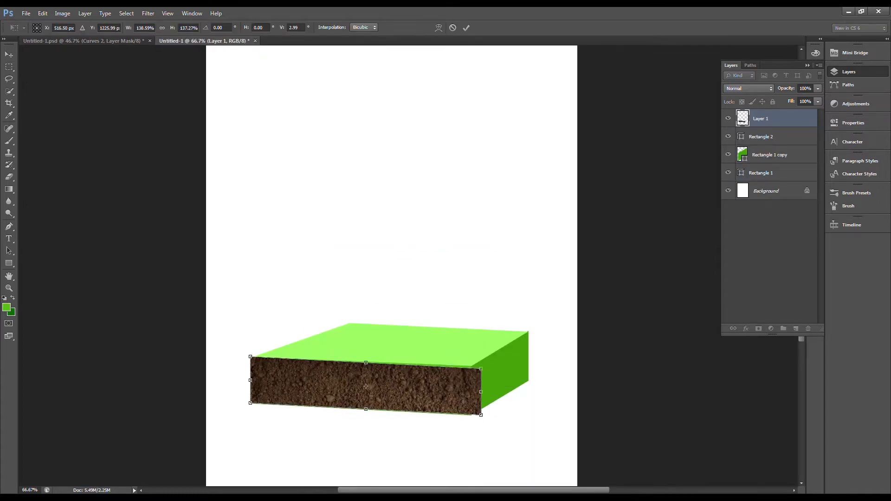
pyautogui.moveTo(366, 363); pyautogui.dragTo(366, 357)
pyautogui.moveTo(481, 363); pyautogui.dragTo(481, 358)
pyautogui.moveTo(481, 415); pyautogui.dragTo(477, 417)
pyautogui.press('Return')
pyautogui.press('m')
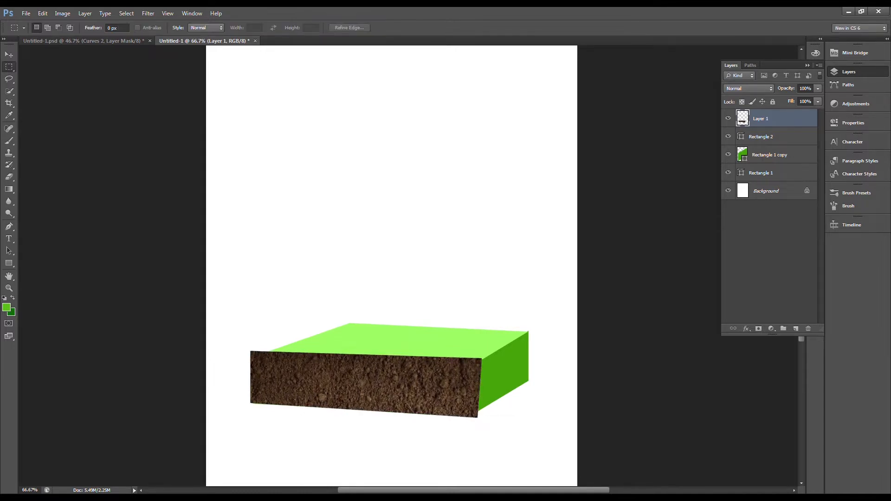
# - Move the soil layer directly above Rectangle 1 and clip it to that front face
pyautogui.click(728, 136)
pyautogui.click(729, 137)
pyautogui.moveTo(770, 118); pyautogui.dragTo(770, 162)
pyautogui.rightClick(770, 159)
pyautogui.click(813, 270)
# - Duplicate the soil layer, place the copy directly above Rectangle 1 copy and convert it into a clipping mask on that side face
pyautogui.hotkey('ctrl', 'j')
pyautogui.keyDown('ctrl'); pyautogui.moveTo(488, 392); pyautogui.dragTo(506, 380); pyautogui.keyUp('ctrl')
pyautogui.hotkey('ctrl', 'z')
pyautogui.keyDown('ctrl'); pyautogui.click(532, 387); pyautogui.keyUp('ctrl')
pyautogui.moveTo(771, 155); pyautogui.dragTo(771, 129)
pyautogui.rightClick(762, 137)
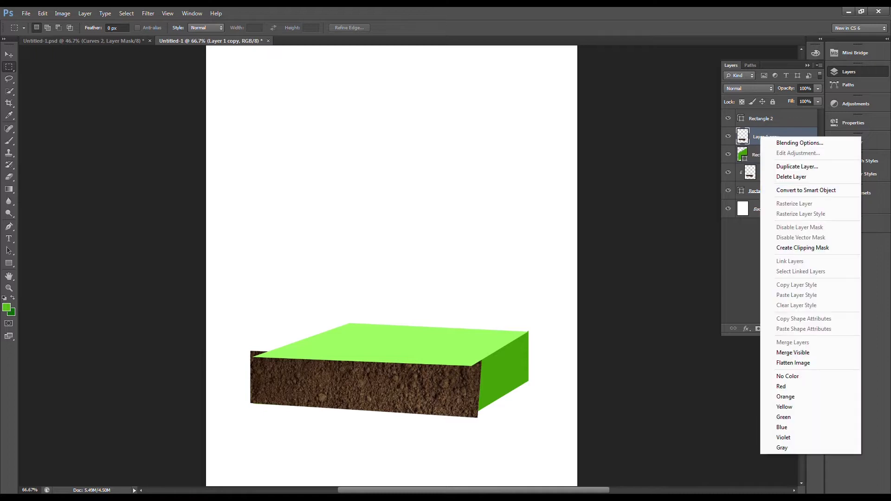
pyautogui.click(789, 190)
# - Distort the duplicated soil texture so its corners follow the perspective of the side face and cover it completely
pyautogui.hotkey('ctrl', 't')
pyautogui.keyDown('ctrl'); pyautogui.moveTo(483, 385); pyautogui.dragTo(537, 354); pyautogui.keyUp('ctrl')
pyautogui.keyDown('ctrl'); pyautogui.moveTo(251, 385); pyautogui.dragTo(464, 402); pyautogui.keyUp('ctrl')
pyautogui.keyDown('ctrl'); pyautogui.moveTo(537, 321); pyautogui.dragTo(533, 318); pyautogui.keyUp('ctrl')
pyautogui.keyDown('ctrl'); pyautogui.moveTo(464, 368); pyautogui.dragTo(468, 347); pyautogui.keyUp('ctrl')
pyautogui.keyDown('ctrl'); pyautogui.moveTo(465, 434); pyautogui.dragTo(466, 445); pyautogui.keyUp('ctrl')
pyautogui.keyDown('ctrl'); pyautogui.moveTo(536, 387); pyautogui.dragTo(538, 373); pyautogui.keyUp('ctrl')
pyautogui.keyDown('ctrl'); pyautogui.moveTo(536, 316); pyautogui.dragTo(535, 323); pyautogui.keyUp('ctrl')
pyautogui.keyDown('ctrl'); pyautogui.moveTo(537, 372); pyautogui.dragTo(537, 377); pyautogui.keyUp('ctrl')
pyautogui.keyDown('ctrl'); pyautogui.moveTo(467, 348); pyautogui.dragTo(466, 335); pyautogui.keyUp('ctrl')
pyautogui.press('Return')
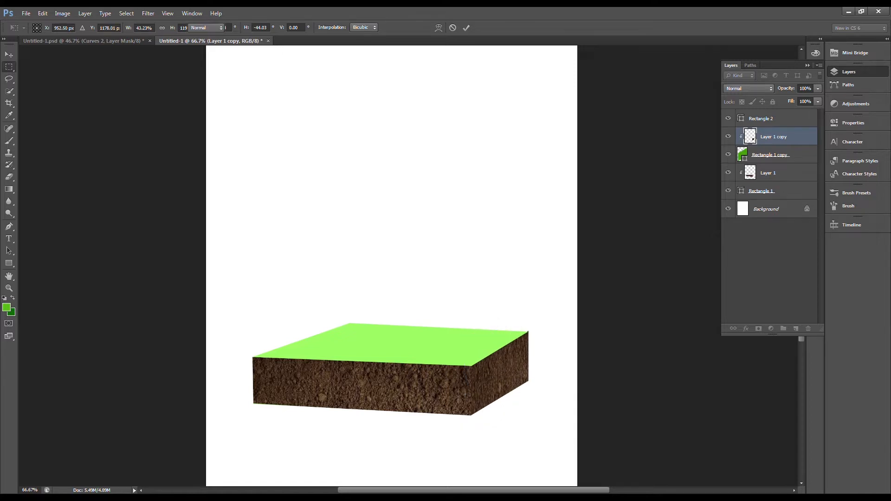
# - Open the grass texture image, cut its entire content and close the image
pyautogui.press('m')
pyautogui.click(26, 13)
pyautogui.click(34, 32)
pyautogui.doubleClick(630, 190)
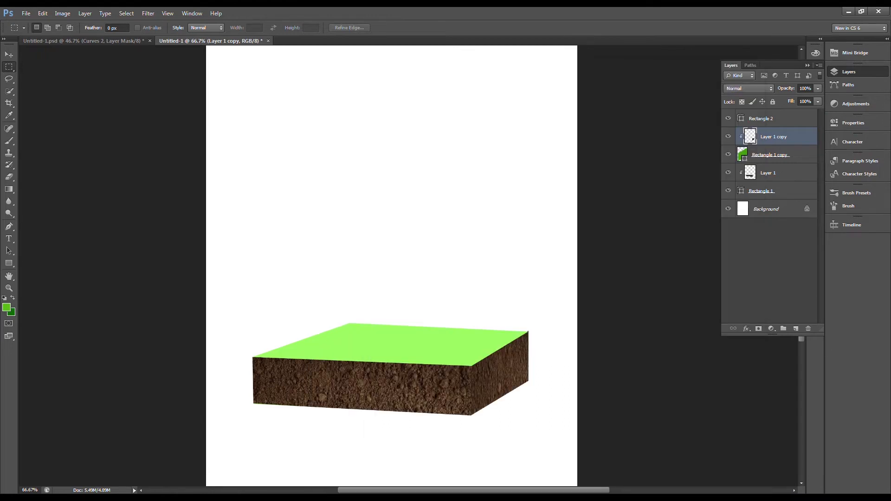
pyautogui.hotkey('ctrl', 'a')
pyautogui.hotkey('ctrl', 'x')
pyautogui.hotkey('ctrl', 'w')
# - Paste the grass above the Rectangle 2 layer and scale it down over the block's top face
pyautogui.press('n')
pyautogui.click(762, 190)
pyautogui.click(761, 118)
pyautogui.hotkey('ctrl', 'v')
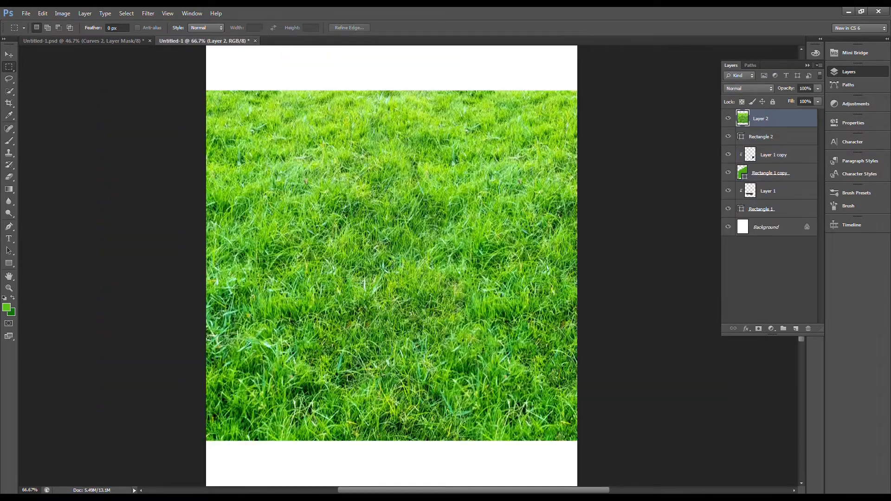
pyautogui.hotkey('ctrl', '-')
pyautogui.hotkey('ctrl', 't')
pyautogui.moveTo(270, 144); pyautogui.dragTo(410, 223)
pyautogui.moveTo(490, 247); pyautogui.dragTo(385, 276)
pyautogui.press('Return')
# - Clip the grass layer to the Rectangle 2 top face and transform it to cover the whole face
pyautogui.rightClick(760, 120)
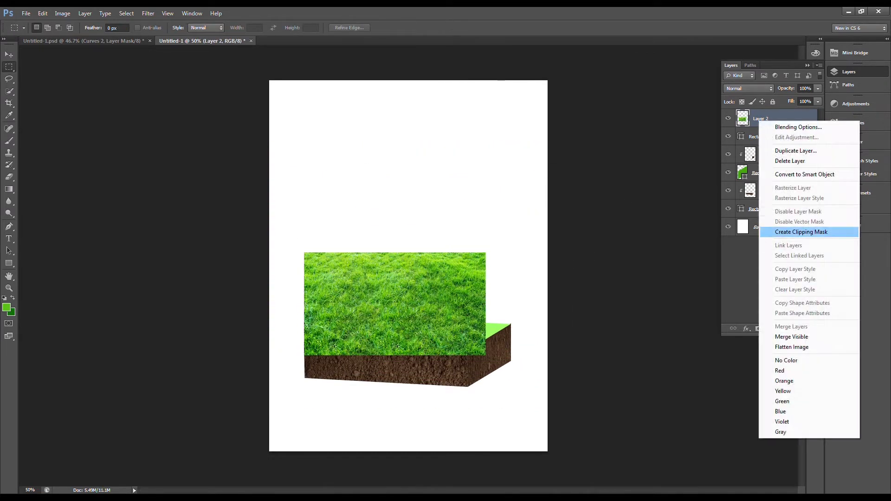
pyautogui.click(784, 231)
pyautogui.hotkey('ctrl', 't')
pyautogui.moveTo(395, 251); pyautogui.dragTo(393, 283)
pyautogui.press('Escape')
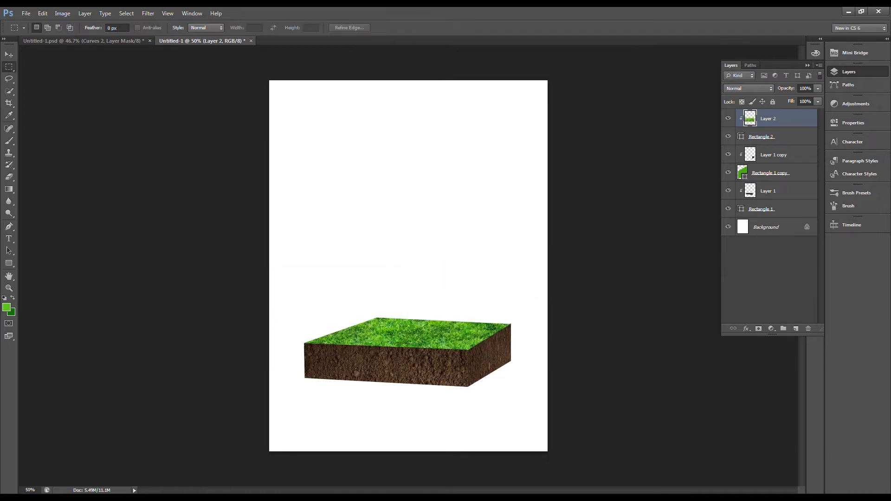
# - Transform the grass layer so its corners follow the perspective of the block's top face
pyautogui.hotkey('ctrl', 't')
pyautogui.moveTo(393, 269); pyautogui.dragTo(444, 313)
pyautogui.moveTo(519, 368); pyautogui.dragTo(472, 367)
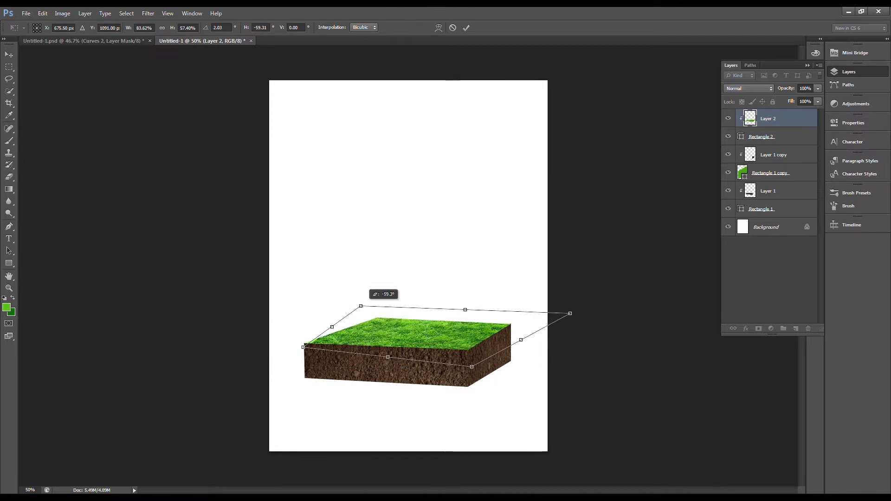
pyautogui.moveTo(571, 314); pyautogui.dragTo(544, 319)
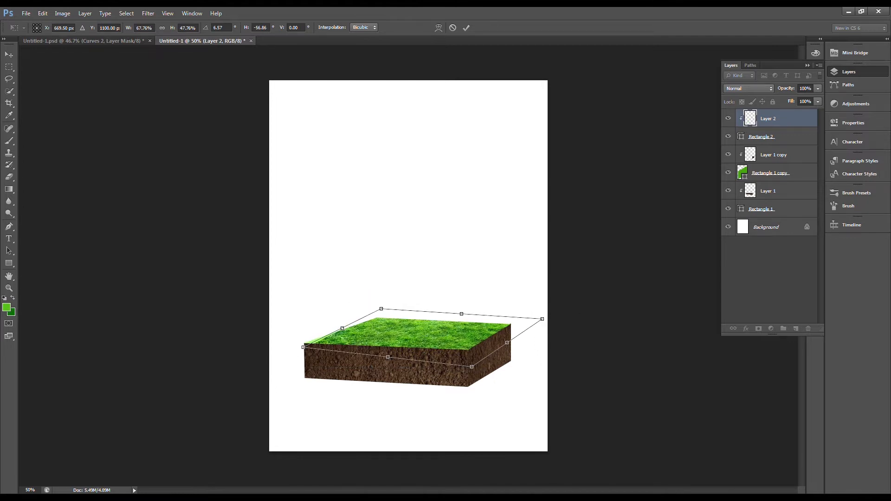
pyautogui.press('Return')
pyautogui.press('m')
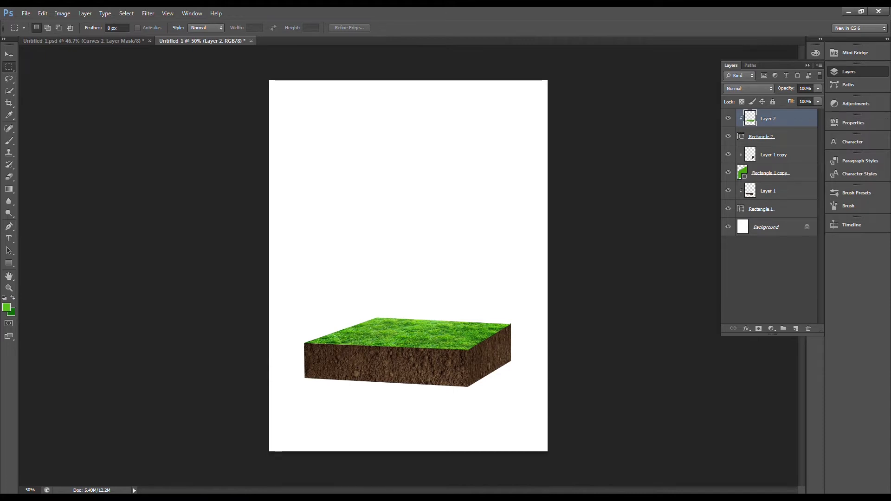
# - Add a layer above the grass in Multiply mode, with the top face loaded as a selection for brushing
pyautogui.hotkey('ctrl', 'shift', 'alt', 'n')
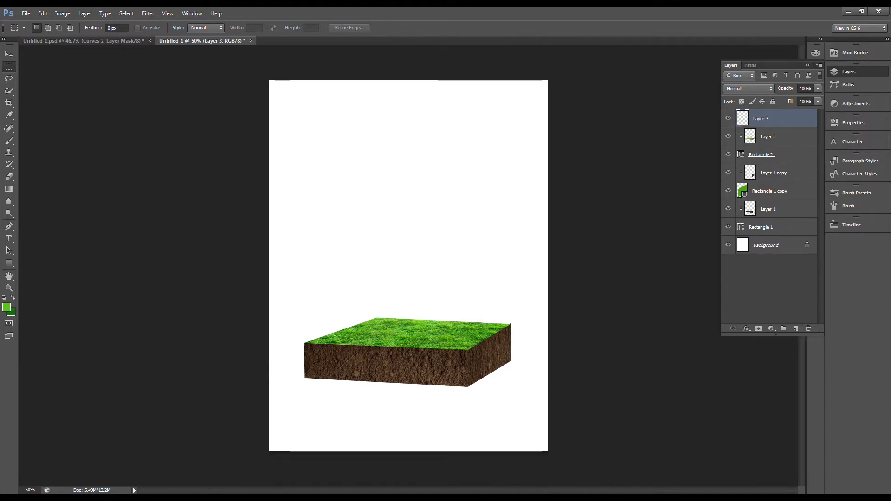
pyautogui.press('b')
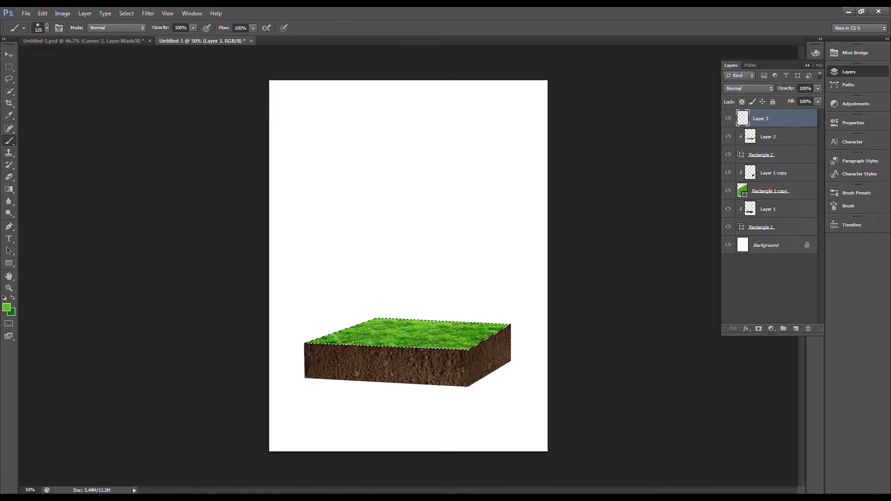
pyautogui.click(748, 88)
pyautogui.click(743, 108)
pyautogui.click(818, 89)
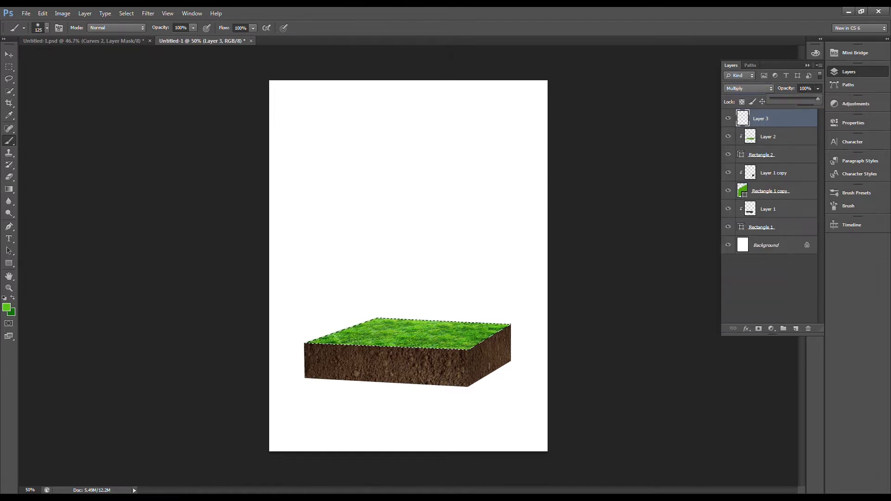
# - Choose gray as the foreground colour and brush shading along the front and back-left edges of the grass
pyautogui.click(7, 307)
pyautogui.click(455, 202)
pyautogui.click(673, 134)
pyautogui.moveTo(381, 354); pyautogui.dragTo(470, 358)
pyautogui.moveTo(372, 318); pyautogui.dragTo(316, 342)
# - Set the grass shading layer's opacity to 71%, enlarge the brush to 400 and clear the selection
pyautogui.click(818, 89)
pyautogui.moveTo(794, 99); pyautogui.dragTo(806, 99)
pyautogui.press('Return')
pyautogui.press(']')
pyautogui.press(']')
pyautogui.press(']')
pyautogui.press(']')
pyautogui.press(']')
pyautogui.press(']')
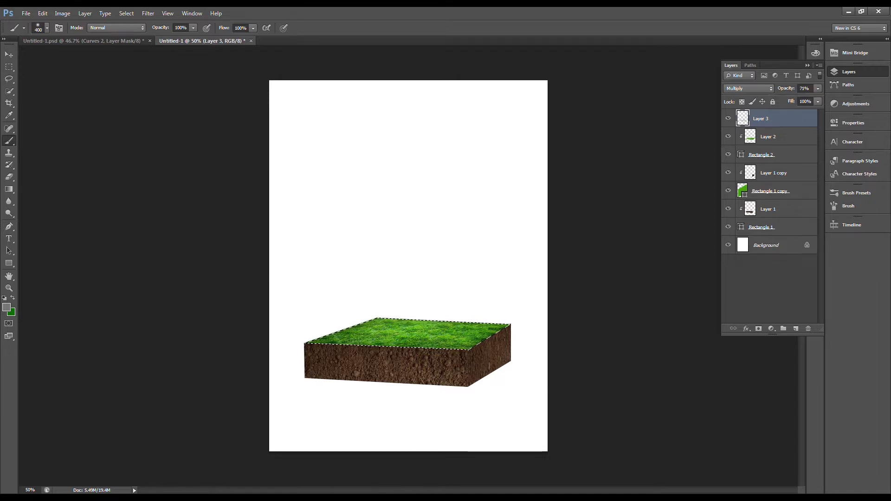
pyautogui.hotkey('ctrl', 'd')
pyautogui.scroll(1, 355, 387)
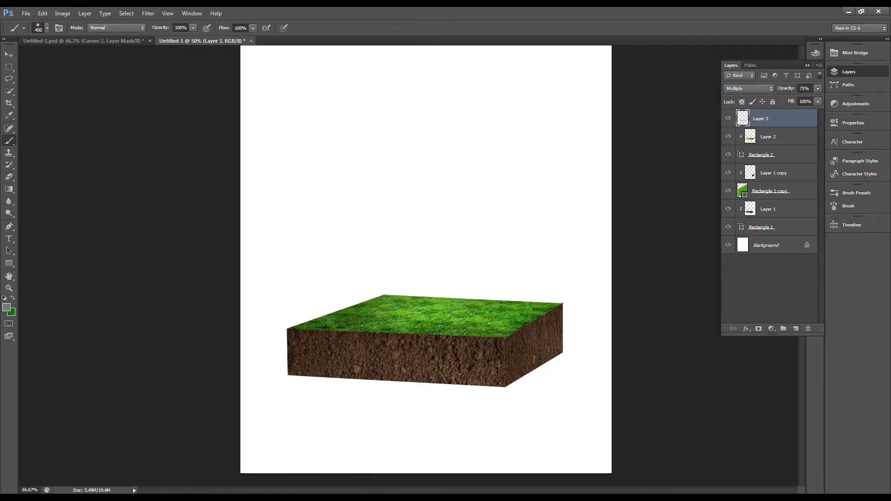
# - Add a layer above Rectangle 1 copy with the side face selected, and reduce the brush size to 100
pyautogui.click(780, 209)
pyautogui.click(781, 192)
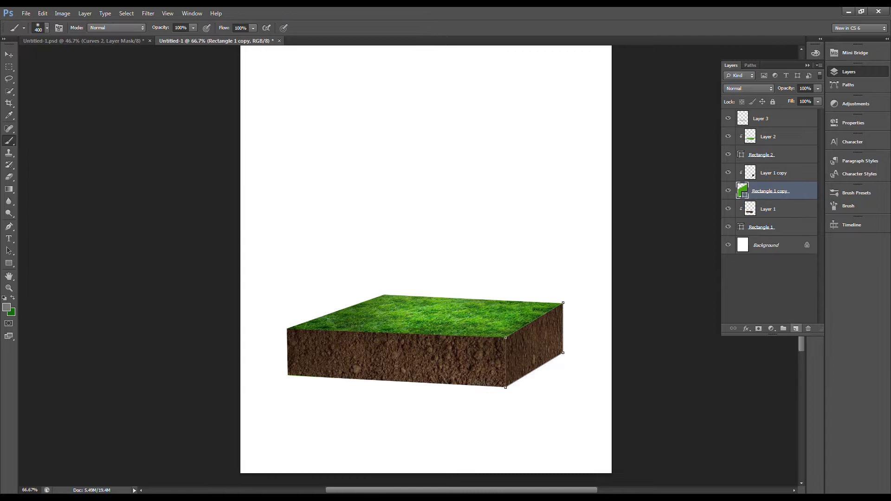
pyautogui.click(796, 329)
pyautogui.press('[')
pyautogui.press('[')
pyautogui.press('[')
pyautogui.press('[')
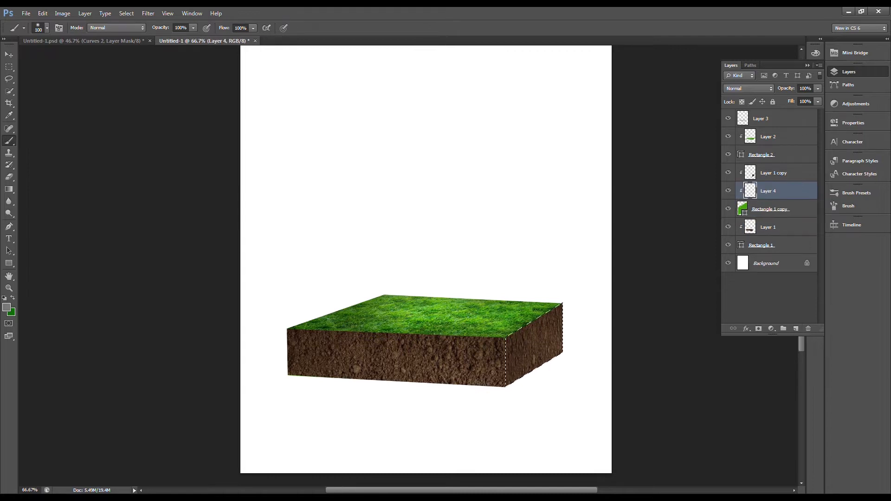
# - Set the side face's shading layer to Multiply with 41% opacity
pyautogui.click(749, 88)
pyautogui.click(743, 128)
pyautogui.click(818, 89)
pyautogui.press('Return')
# - Move the side face's shading layer above the Layer 1 copy soil texture, keeping that texture clipped
pyautogui.rightClick(772, 192)
pyautogui.click(808, 288)
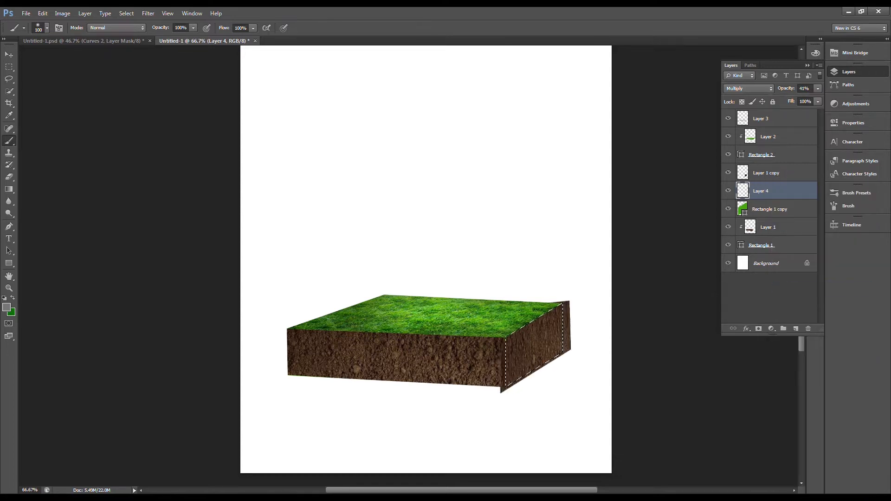
pyautogui.hotkey('ctrl', 'z')
pyautogui.moveTo(785, 192); pyautogui.dragTo(771, 163)
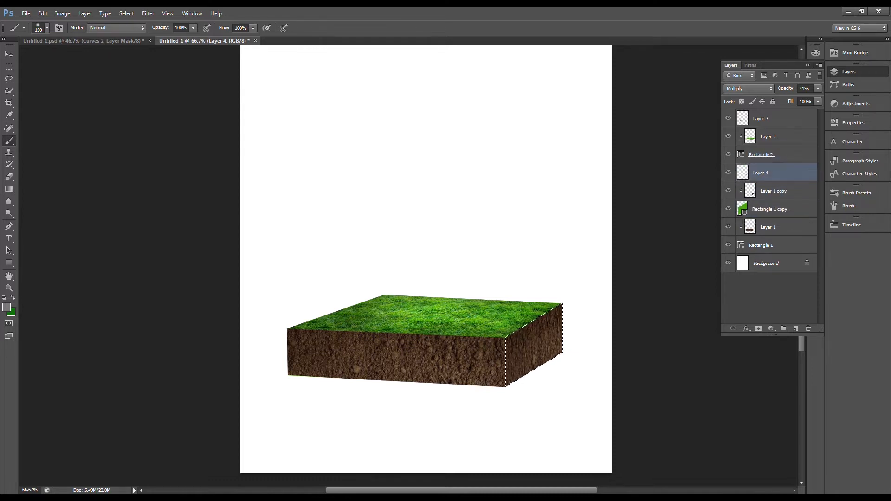
# - Add a layer above the front face's soil texture and set it to Multiply with 59% opacity
pyautogui.click(771, 227)
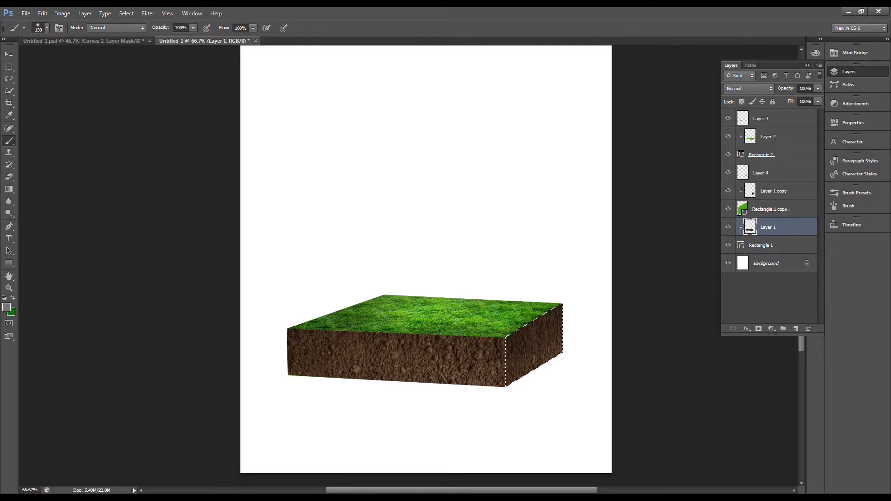
pyautogui.click(796, 328)
pyautogui.click(748, 88)
pyautogui.click(741, 136)
pyautogui.click(748, 88)
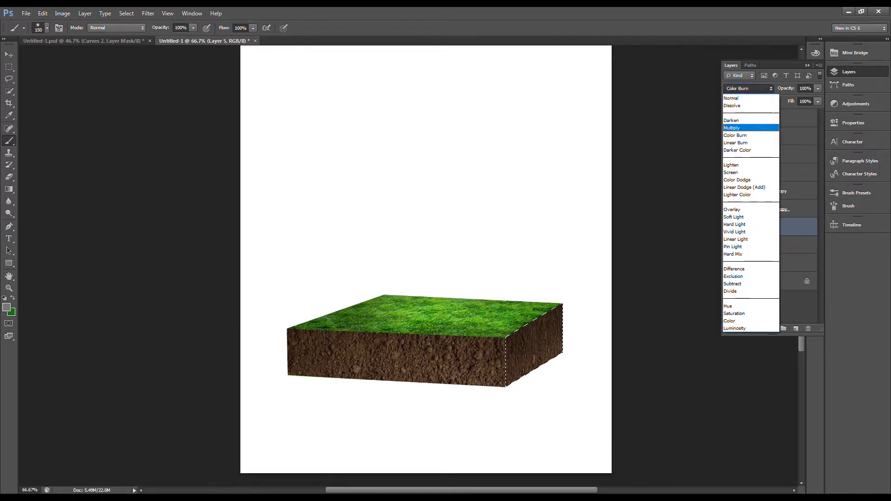
pyautogui.click(741, 127)
pyautogui.click(819, 88)
pyautogui.press('Return')
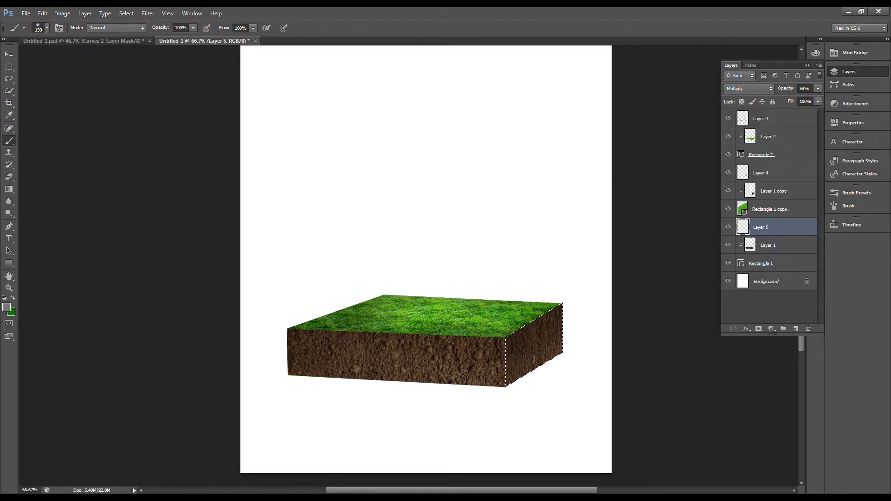
# - Load the front face as a selection, brush shading along its upper edge with size up to 300, and deselect
pyautogui.keyDown('ctrl'); pyautogui.click(741, 264); pyautogui.keyUp('ctrl')
pyautogui.moveTo(284, 328); pyautogui.dragTo(493, 335)
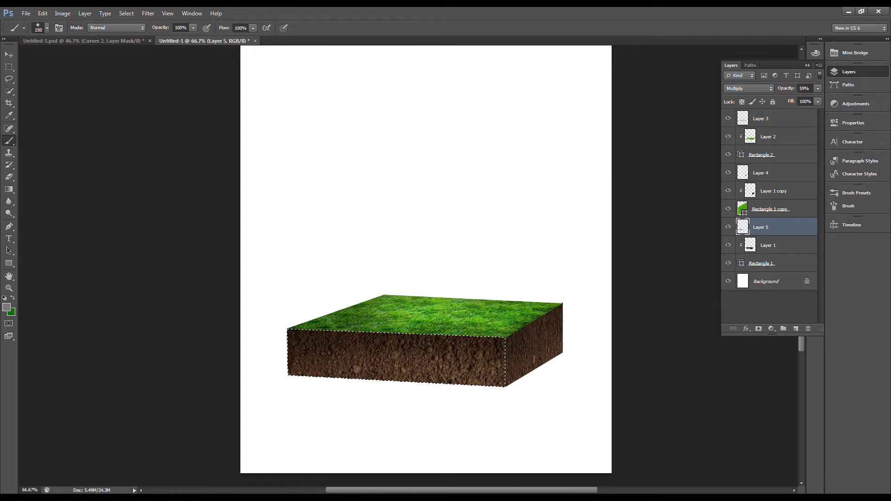
pyautogui.press(']')
pyautogui.press(']')
pyautogui.press(']')
pyautogui.press(']')
pyautogui.moveTo(287, 320); pyautogui.dragTo(503, 328)
pyautogui.hotkey('ctrl', 'd')
pyautogui.scroll(1, 354, 300)
pyautogui.scroll(-2, 371, 299)
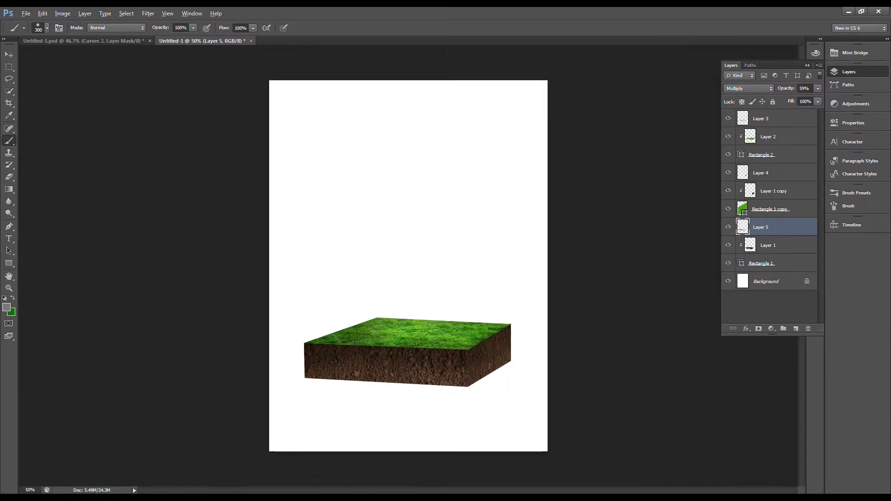
# - Group all layers from Rectangle 1 to Layer 3 and move the block slightly down
pyautogui.click(784, 263)
pyautogui.keyDown('shift'); pyautogui.click(785, 119); pyautogui.keyUp('shift')
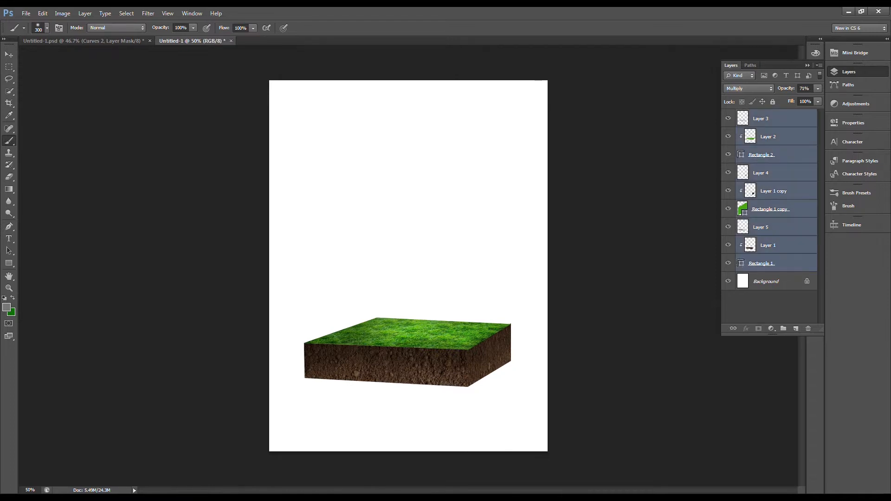
pyautogui.hotkey('ctrl', 'g')
pyautogui.moveTo(446, 352); pyautogui.dragTo(445, 358)
# - Open the Tree file and bring its tree into the block document
pyautogui.click(26, 14)
pyautogui.click(39, 32)
pyautogui.doubleClick(532, 190)
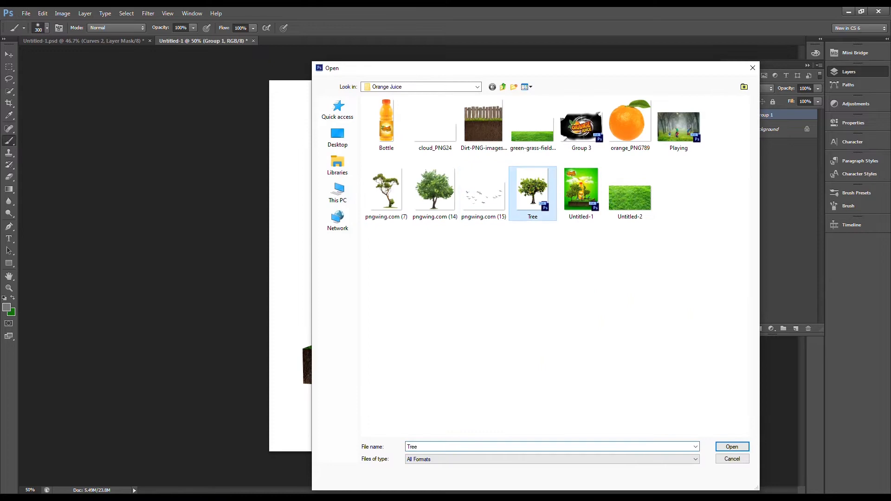
pyautogui.moveTo(392, 217); pyautogui.dragTo(414, 168)
# - Try scaling the tree down to stand on the grass, and delete the tree layer
pyautogui.hotkey('ctrl', '-')
pyautogui.hotkey('ctrl', '-')
pyautogui.hotkey('ctrl', '-')
pyautogui.hotkey('ctrl', 't')
pyautogui.moveTo(302, 152); pyautogui.dragTo(383, 227)
pyautogui.moveTo(442, 260); pyautogui.dragTo(430, 241)
pyautogui.press('Return')
pyautogui.press('b')
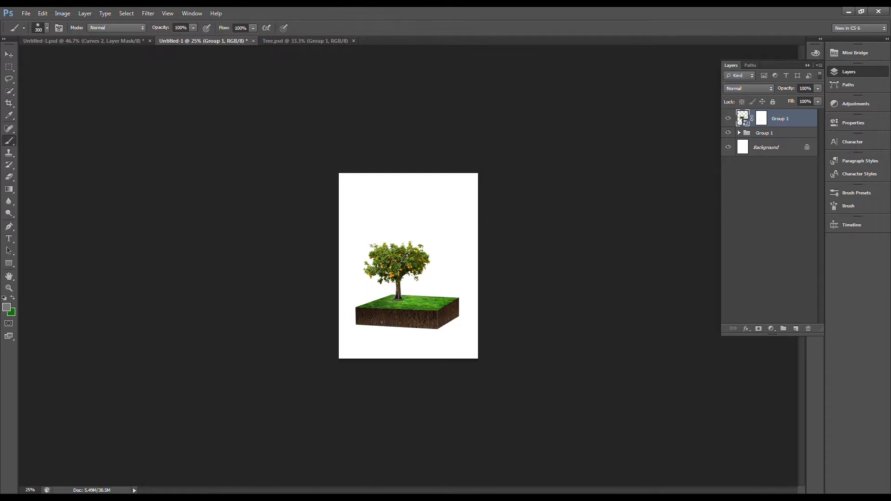
pyautogui.press('Delete')
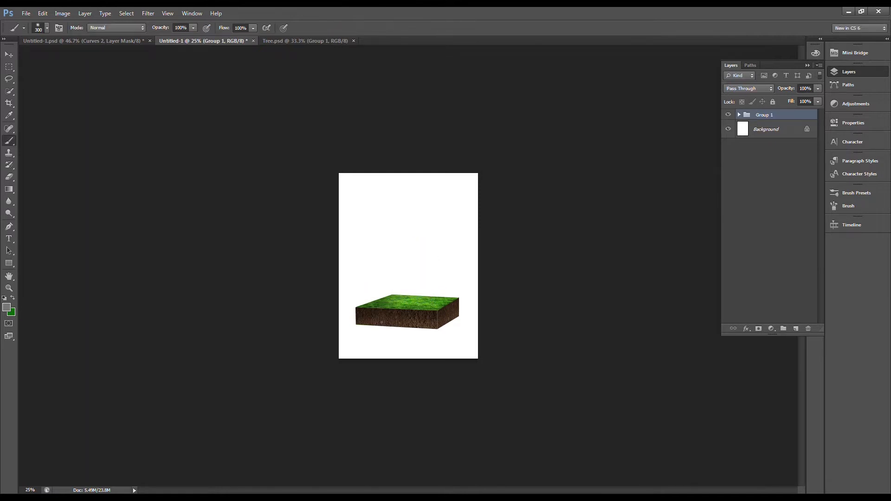
# - Close the other Untitled-1.psd document and return to the block document
pyautogui.click(84, 41)
pyautogui.click(150, 40)
pyautogui.click(447, 193)
pyautogui.hotkey('ctrl', '+')
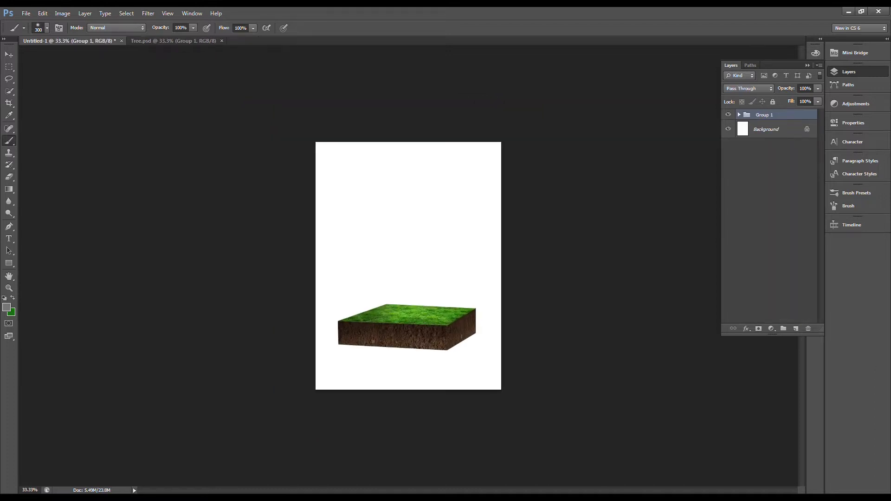
pyautogui.hotkey('ctrl', '+')
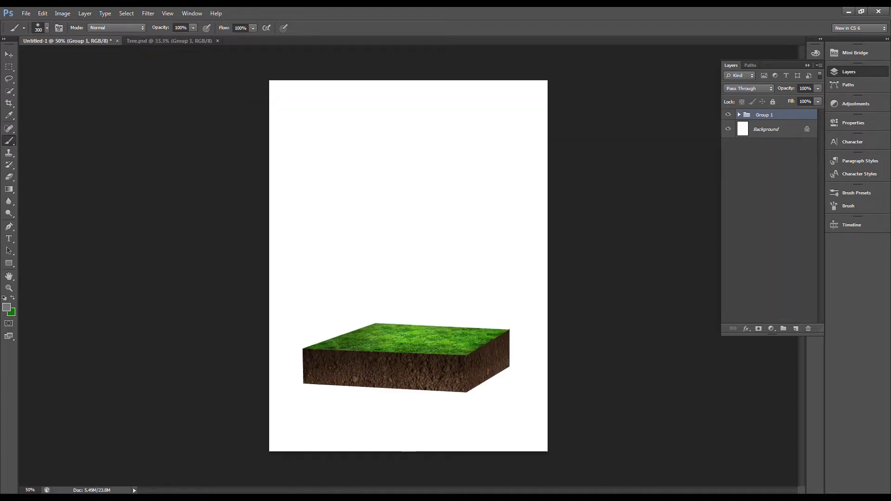
# - Open the Tree file, bring the tree into the block document and scale it down to stand on the grass
pyautogui.hotkey('alt', 'f')
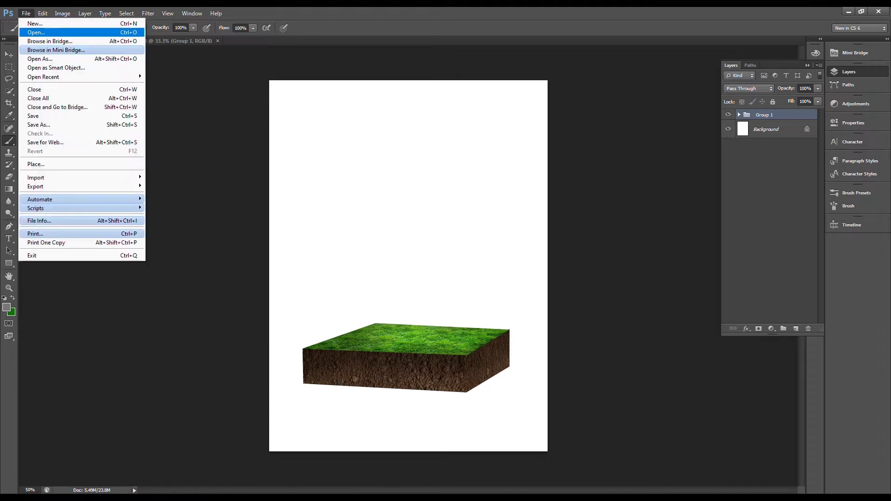
pyautogui.press('Return')
pyautogui.doubleClick(534, 193)
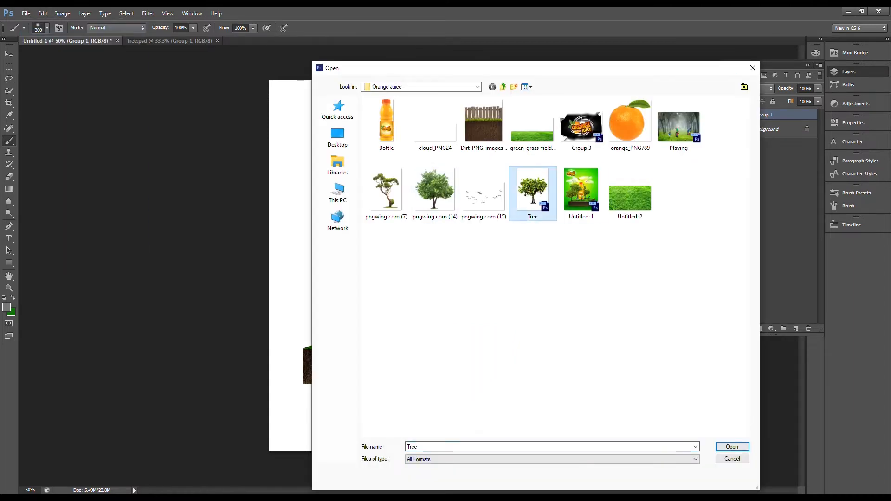
pyautogui.moveTo(413, 260); pyautogui.dragTo(428, 166)
pyautogui.hotkey('ctrl', '-')
pyautogui.hotkey('ctrl', 't')
pyautogui.moveTo(503, 125); pyautogui.dragTo(418, 230)
pyautogui.press('Return')
pyautogui.hotkey('ctrl', '+')
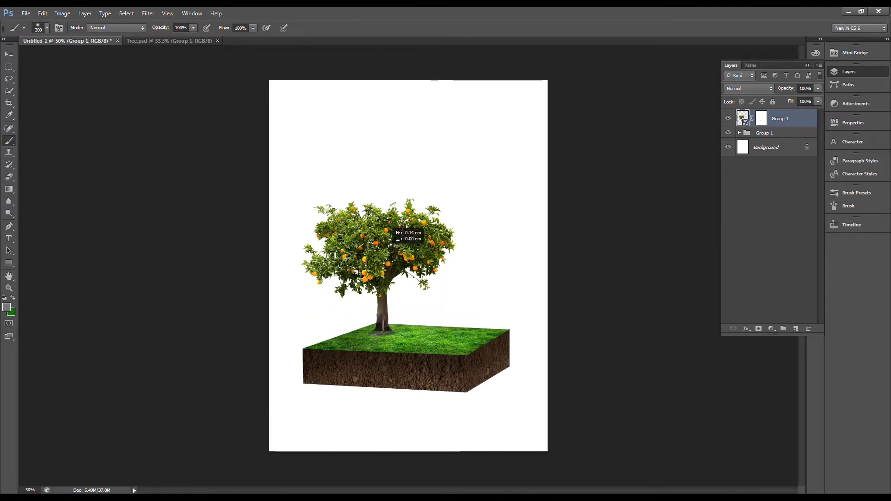
# - Duplicate the tree layer as a rasterized copy and place it beneath the original tree
pyautogui.moveTo(741, 119); pyautogui.dragTo(796, 329)
pyautogui.rightClick(775, 123)
pyautogui.click(810, 223)
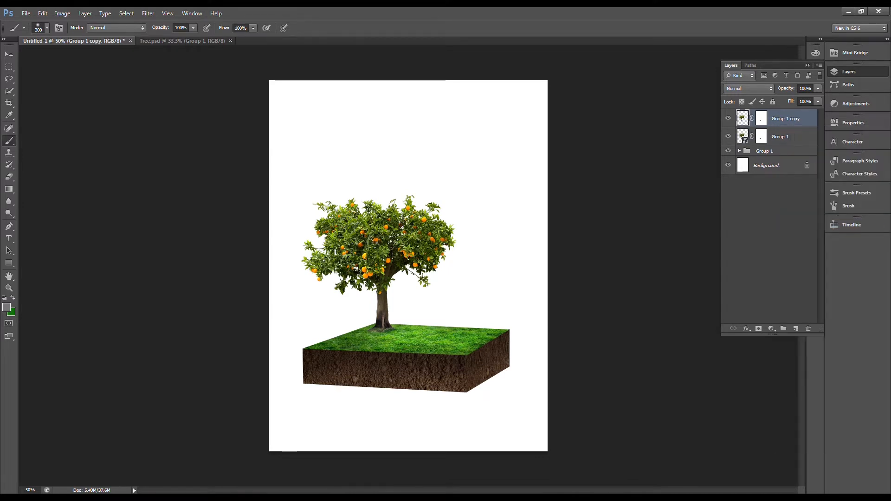
pyautogui.hotkey('ctrl', '[')
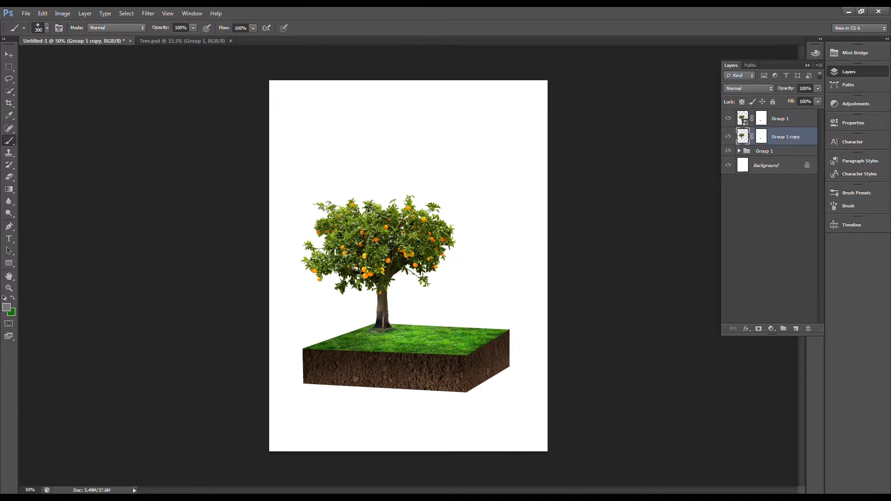
# - Add a Curves adjustment clipped to the tree copy, with its black point at input 127, output 0
pyautogui.click(772, 329)
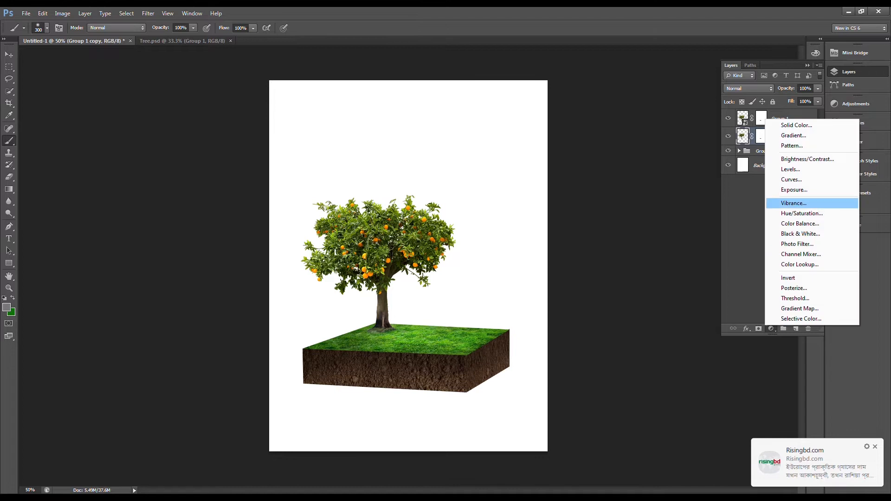
pyautogui.click(789, 179)
pyautogui.moveTo(779, 200); pyautogui.dragTo(779, 228)
pyautogui.click(753, 273)
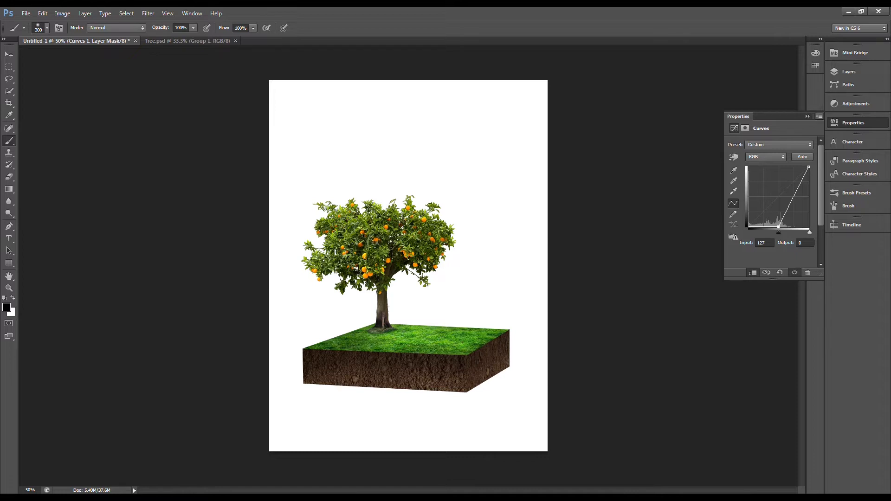
# - Hide the original Group 1 tree layer above the Curves adjustment, leaving the darkened copy shown
pyautogui.click(808, 117)
pyautogui.click(849, 72)
pyautogui.moveTo(793, 137); pyautogui.dragTo(793, 135)
pyautogui.click(728, 118)
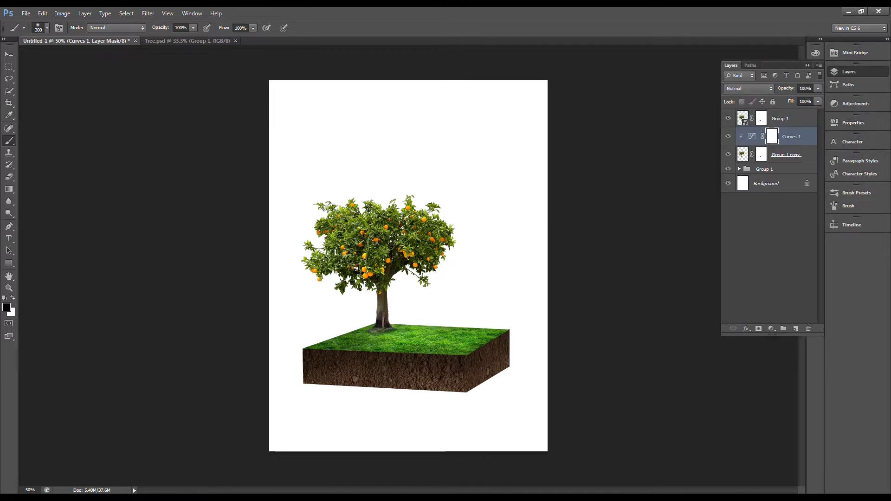
pyautogui.click(728, 155)
# - Move the Curves black point to input 247, output 0 to turn the tree copy nearly black
pyautogui.doubleClick(752, 136)
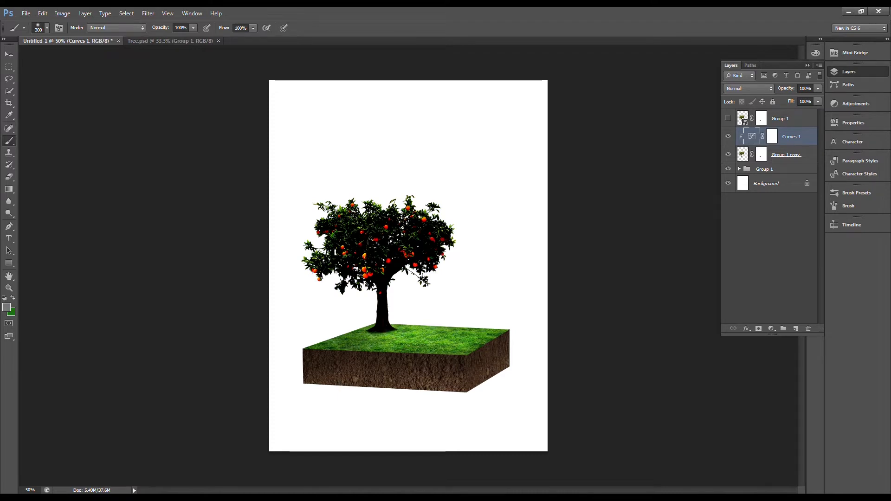
pyautogui.moveTo(748, 231); pyautogui.dragTo(809, 231)
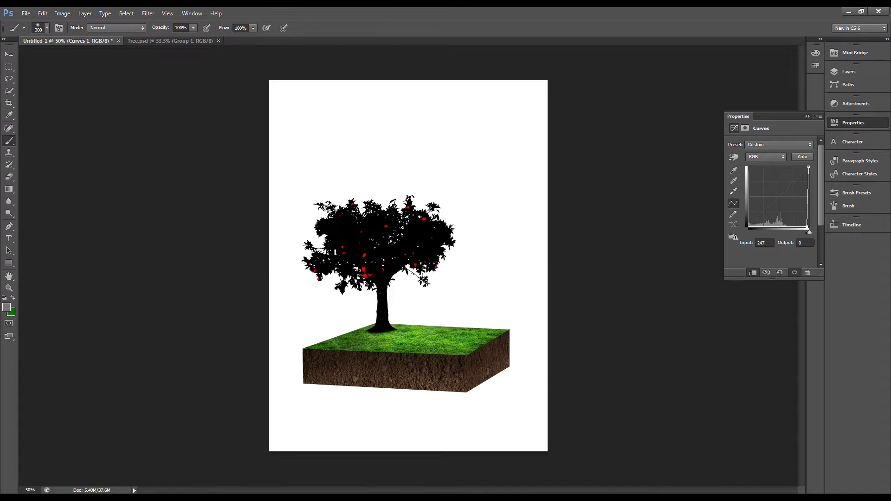
pyautogui.click(808, 116)
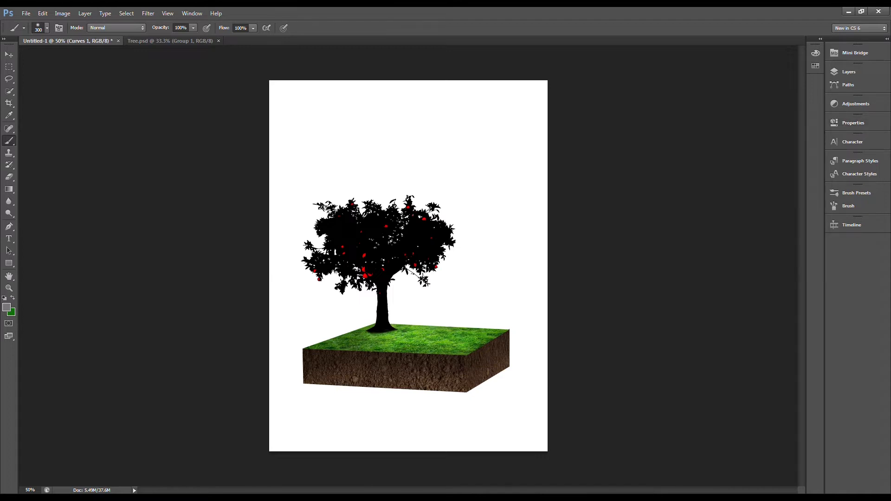
# - Combine the darkened tree copy and its clipped Curves adjustment into one smart object
pyautogui.press('F7')
pyautogui.click(743, 155)
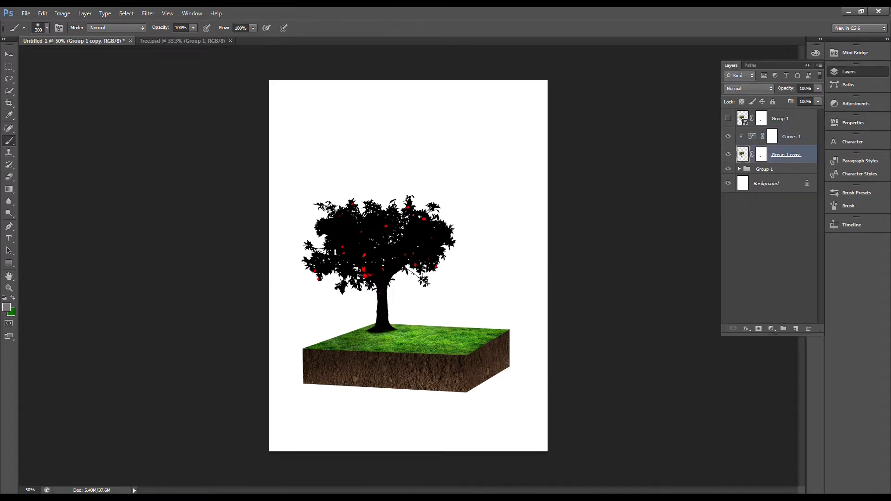
pyautogui.rightClick(784, 138)
pyautogui.click(817, 193)
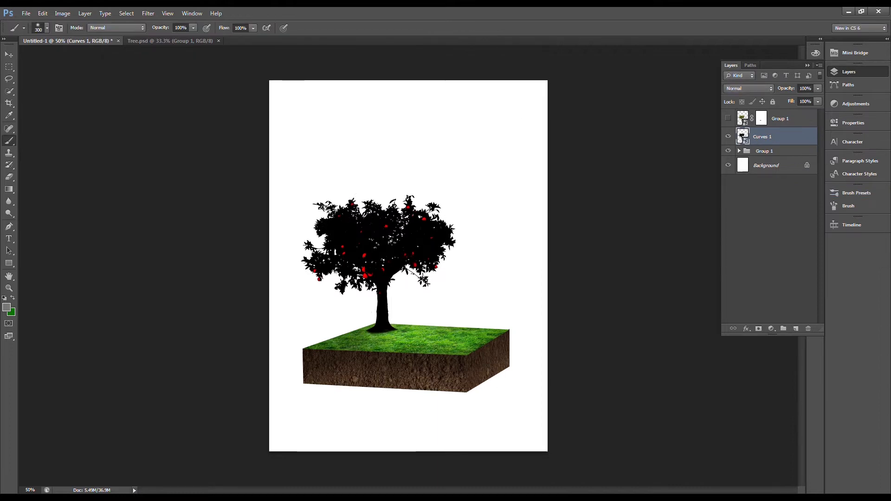
pyautogui.hotkey('ctrl', 't')
pyautogui.moveTo(408, 80); pyautogui.dragTo(447, 139)
pyautogui.press('Escape')
pyautogui.press('b')
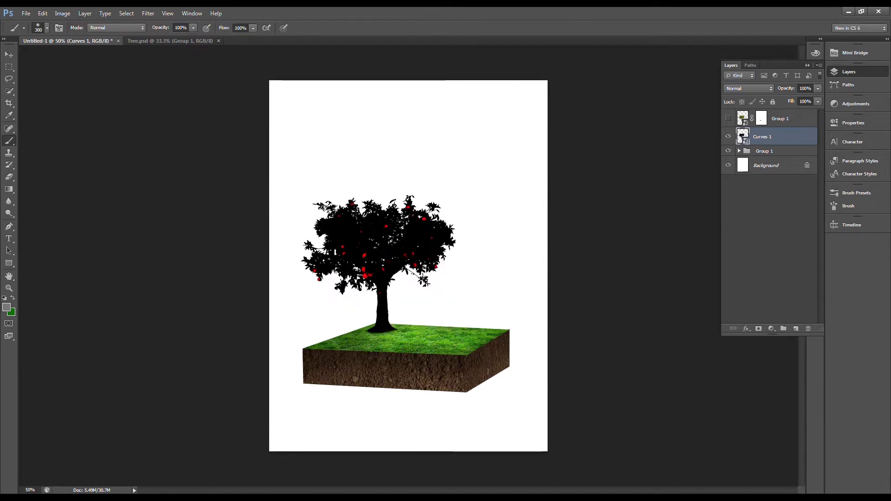
# - Show the original orange tree layer again and rasterize the darkened tree layer
pyautogui.click(728, 118)
pyautogui.rightClick(750, 139)
pyautogui.click(786, 239)
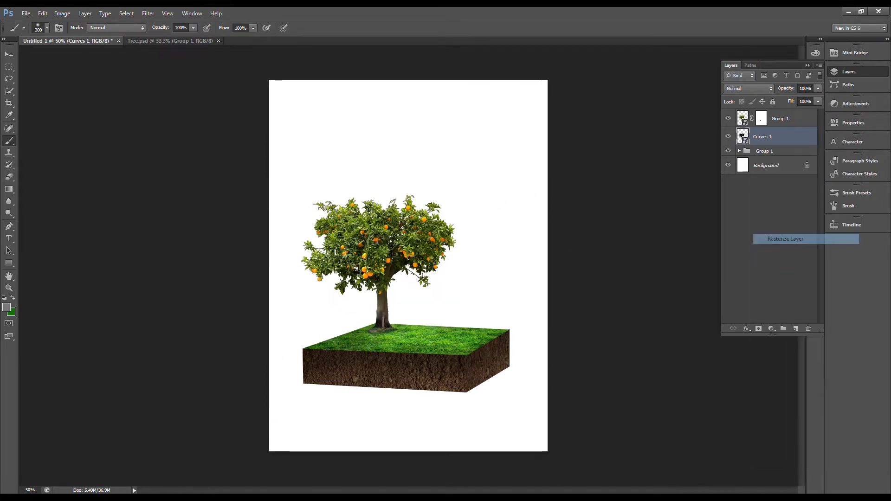
# - Flatten and skew the darkened tree into a cast shadow on the grass from the trunk's base, and set its opacity to 42%
pyautogui.hotkey('ctrl', 't')
pyautogui.moveTo(379, 194); pyautogui.dragTo(372, 332)
pyautogui.moveTo(545, 324); pyautogui.dragTo(512, 326)
pyautogui.moveTo(390, 324); pyautogui.dragTo(388, 318)
pyautogui.moveTo(449, 332); pyautogui.dragTo(449, 344)
pyautogui.moveTo(421, 331); pyautogui.dragTo(424, 335)
pyautogui.press('Return')
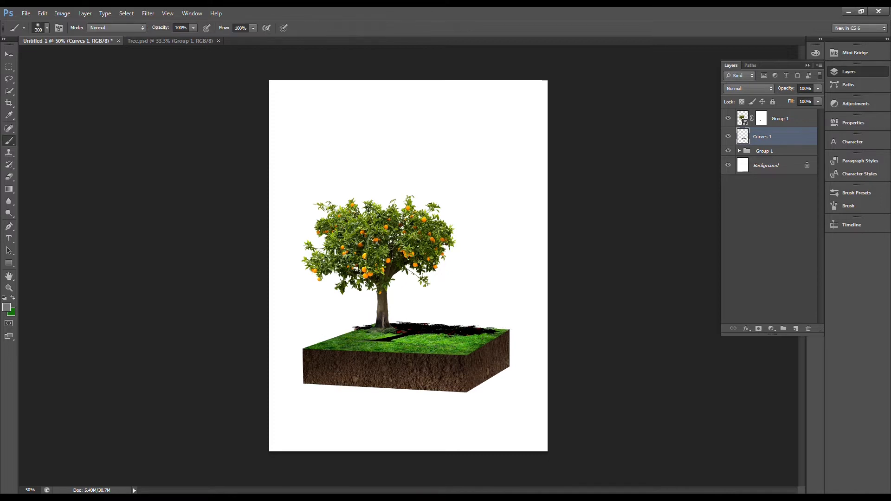
pyautogui.click(818, 88)
pyautogui.moveTo(818, 99); pyautogui.dragTo(791, 99)
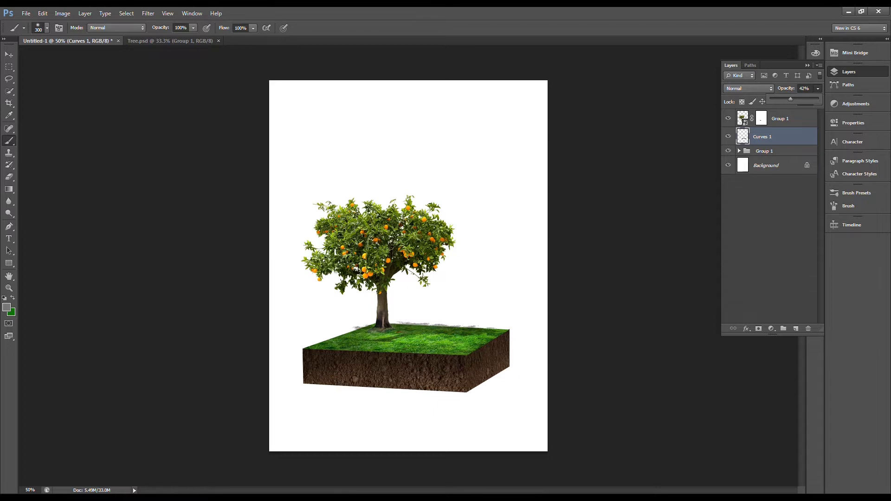
pyautogui.click(759, 328)
pyautogui.moveTo(377, 364); pyautogui.dragTo(382, 360)
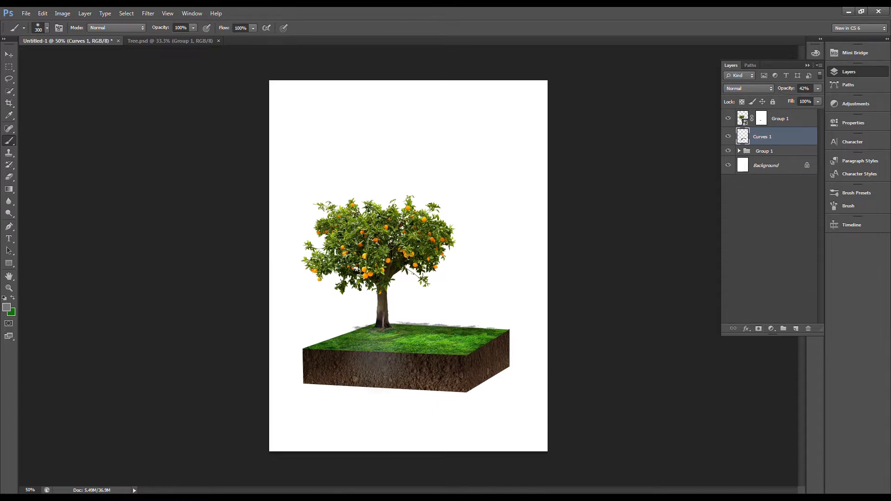
pyautogui.hotkey('ctrl', 'z')
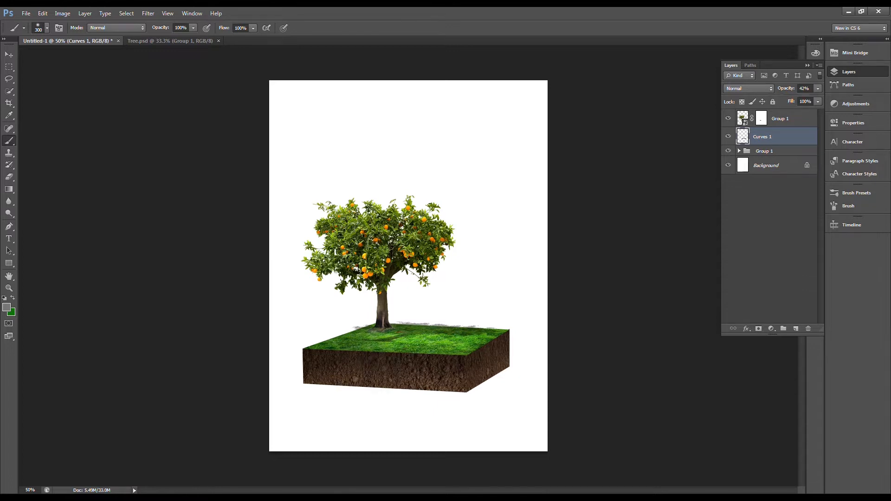
# - Add a layer mask to the shadow, paint out its front part near the trunk, and reshape the shadow to stay within the grass
pyautogui.click(760, 329)
pyautogui.moveTo(370, 336); pyautogui.dragTo(418, 334)
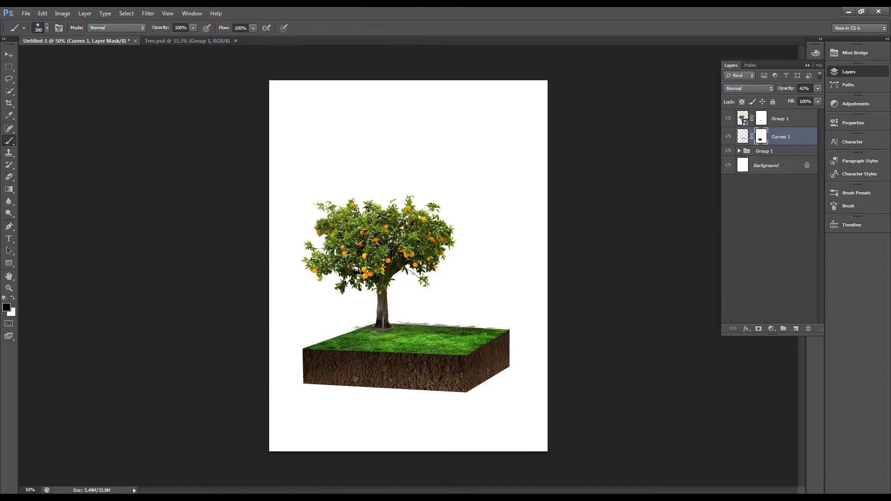
pyautogui.hotkey('ctrl', '+')
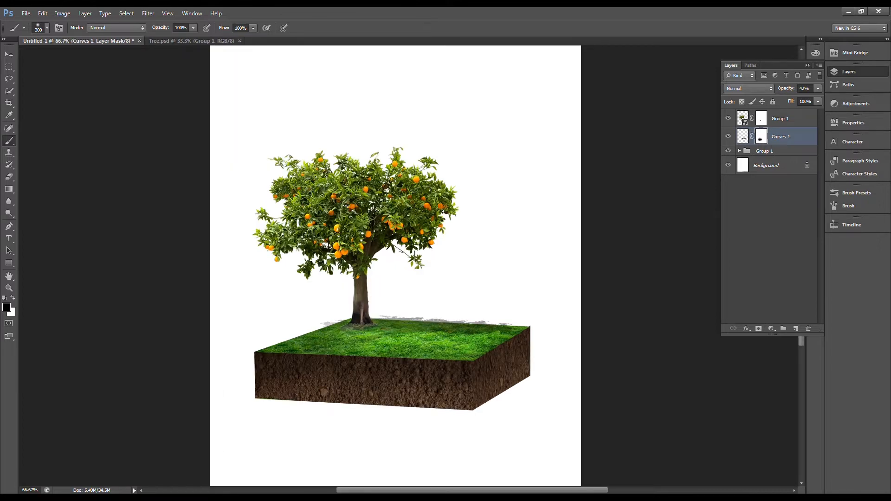
pyautogui.click(743, 137)
pyautogui.hotkey('ctrl', 't')
pyautogui.moveTo(520, 315); pyautogui.dragTo(507, 318)
pyautogui.press('Return')
pyautogui.press('b')
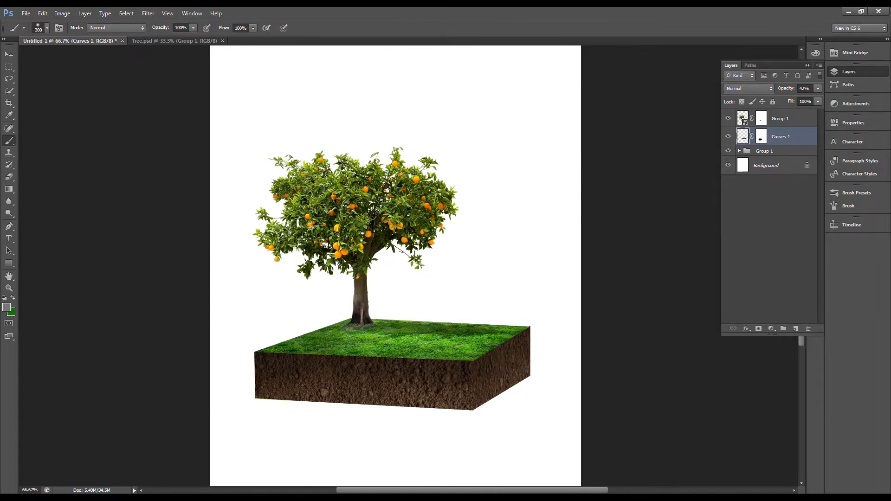
# - Group the tree and shadow layers, and place a duplicate of the group slightly to the left of the first tree
pyautogui.hotkey('ctrl', '-')
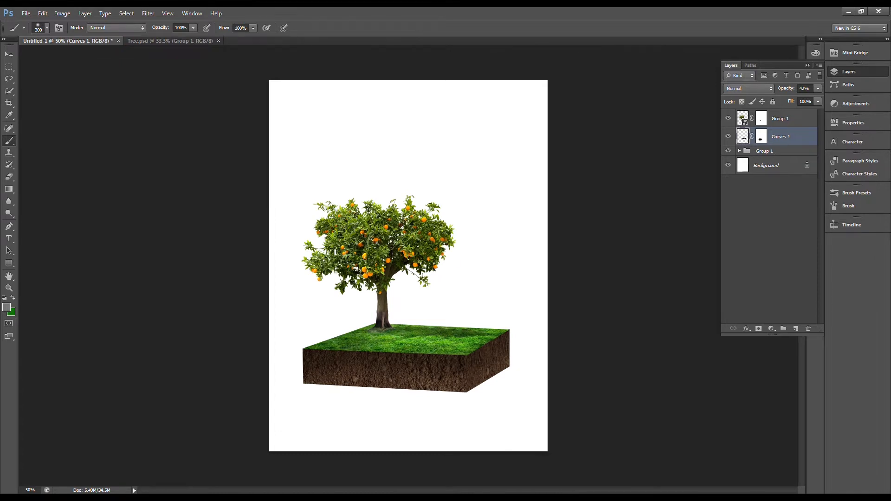
pyautogui.keyDown('shift'); pyautogui.click(785, 119); pyautogui.keyUp('shift')
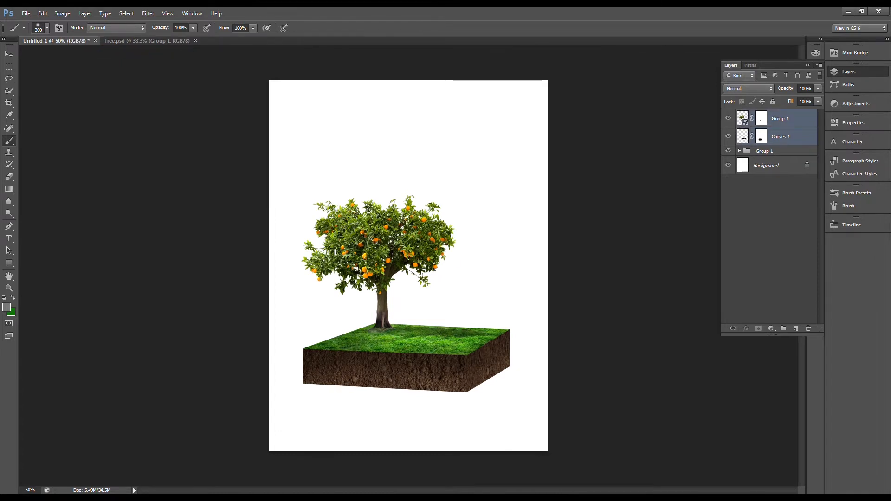
pyautogui.hotkey('ctrl', 'g')
pyautogui.moveTo(391, 242); pyautogui.dragTo(363, 250)
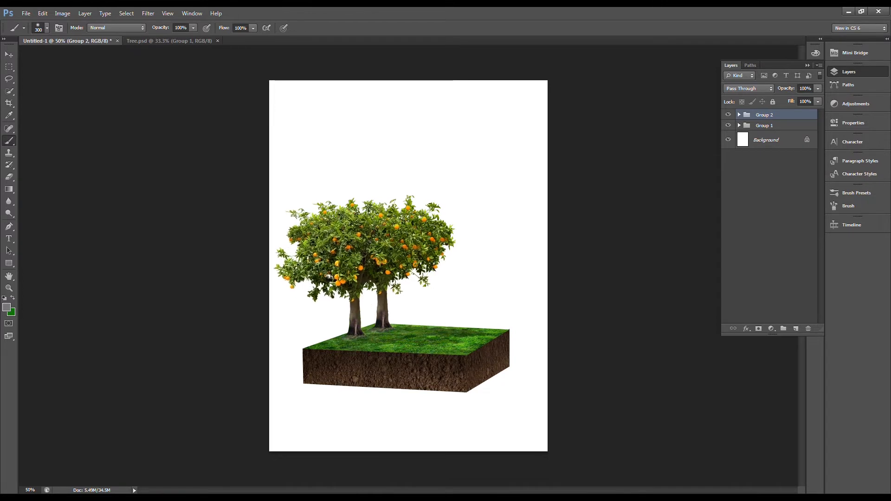
# - Scale the duplicated tree down and position it near the front-left corner of the grass
pyautogui.hotkey('ctrl', 't')
pyautogui.moveTo(464, 202); pyautogui.dragTo(418, 239)
pyautogui.moveTo(343, 272)
pyautogui.mouseDown()
pyautogui.moveTo(345, 282)
pyautogui.moveTo(356, 269)
pyautogui.mouseUp()
pyautogui.moveTo(425, 243); pyautogui.dragTo(408, 255)
pyautogui.press('Return')
# - Duplicate the small tree to the right side of the grass and move its group below Group 2
pyautogui.moveTo(342, 275)
pyautogui.mouseDown()
pyautogui.moveTo(362, 262)
pyautogui.moveTo(452, 252)
pyautogui.moveTo(430, 240)
pyautogui.mouseUp()
pyautogui.moveTo(430, 241); pyautogui.dragTo(448, 246)
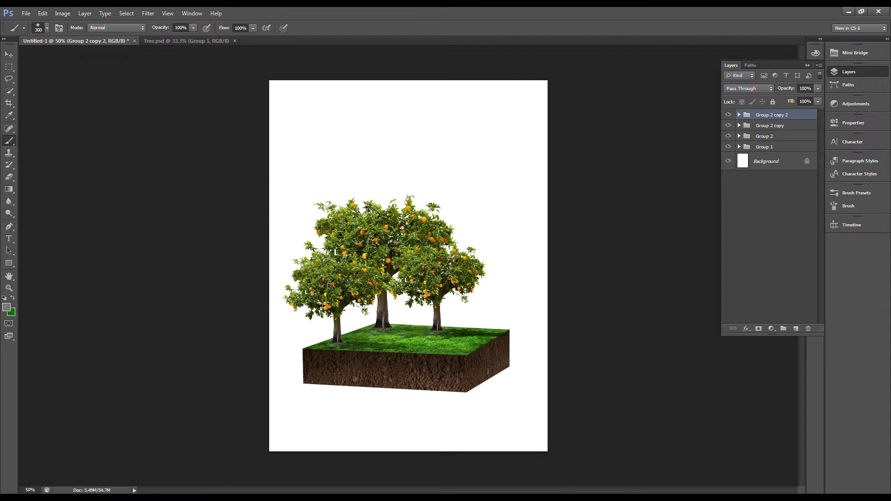
pyautogui.hotkey('ctrl', '[')
pyautogui.hotkey('ctrl', '[')
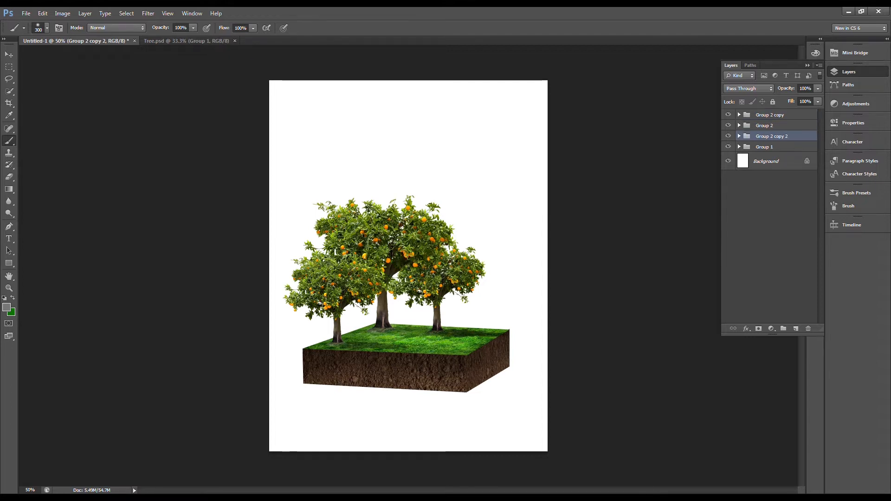
# - Enlarge the right-hand tree slightly and reposition it on the grass
pyautogui.hotkey('ctrl', 't')
pyautogui.moveTo(513, 240); pyautogui.dragTo(520, 235)
pyautogui.moveTo(444, 263)
pyautogui.mouseDown()
pyautogui.moveTo(437, 257)
pyautogui.moveTo(452, 288)
pyautogui.mouseUp()
pyautogui.press('b')
# - Paint on the right tree's Curves 1 mask to hide the shadow extending past the block's edge
pyautogui.hotkey('ctrl', '+')
pyautogui.moveTo(543, 357); pyautogui.dragTo(538, 356)
pyautogui.hotkey('ctrl', 'z')
pyautogui.click(739, 136)
pyautogui.click(769, 168)
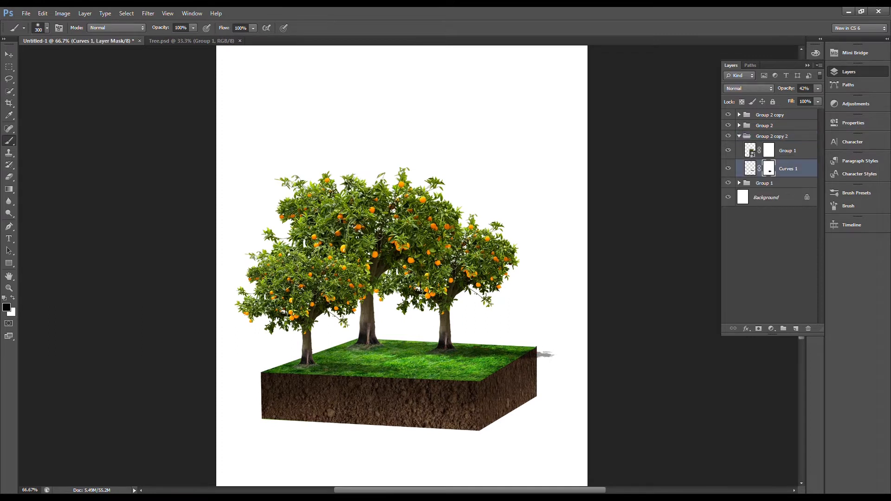
pyautogui.click(740, 136)
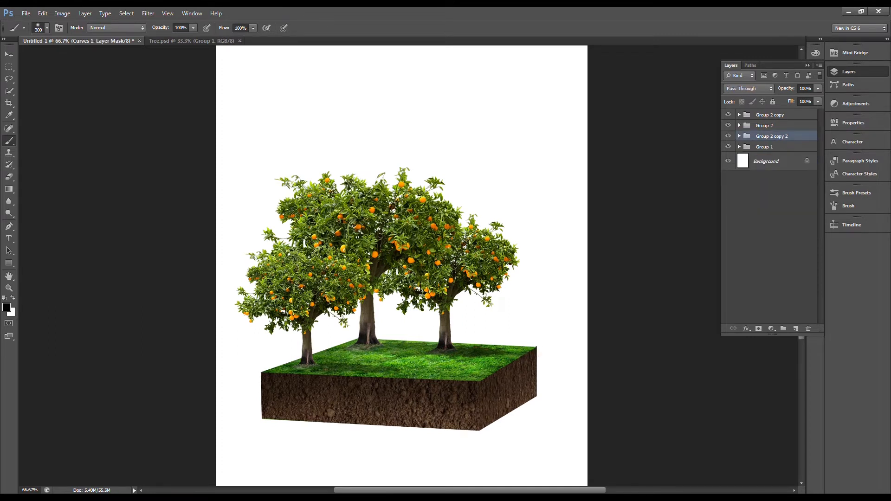
# - Open Bottle.png and bring the orange juice bottle into the tree composition
pyautogui.click(26, 13)
pyautogui.click(35, 32)
pyautogui.click(386, 124)
pyautogui.doubleClick(387, 124)
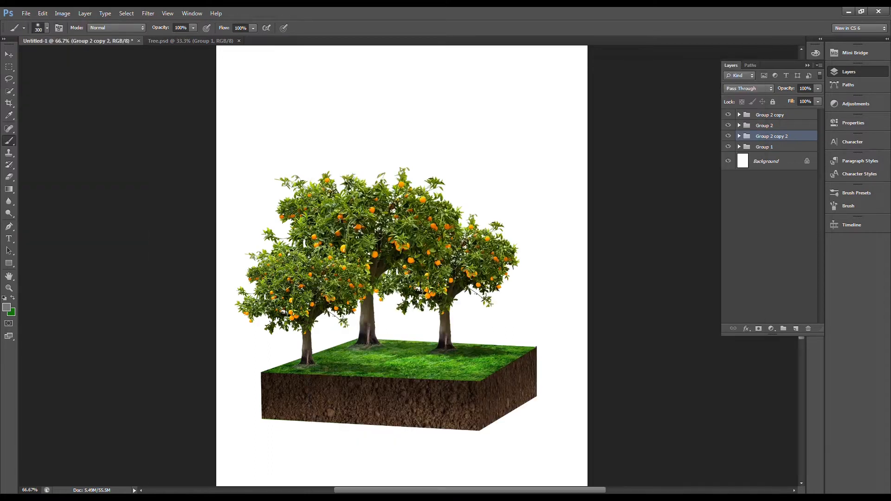
pyautogui.moveTo(315, 185); pyautogui.dragTo(279, 186)
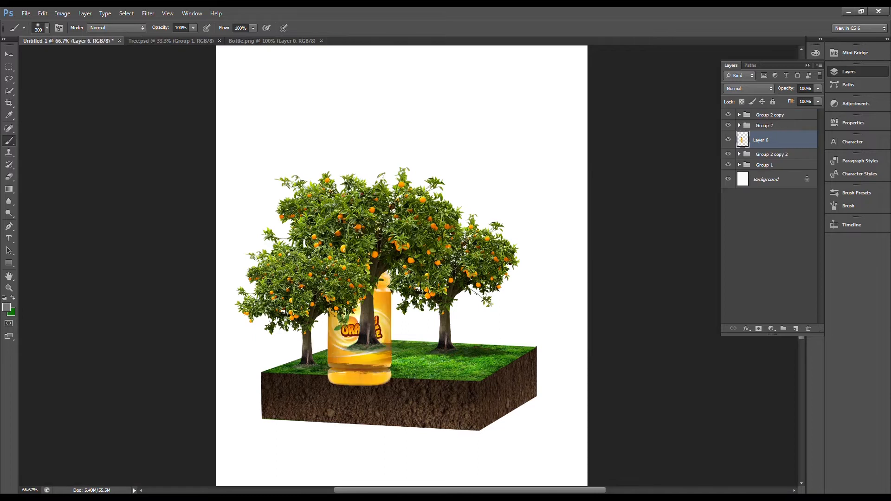
# - Move the bottle onto the center of the grass and place its layer between Group 2 copy and Group 2
pyautogui.hotkey('ctrl', 'shift', ']')
pyautogui.moveTo(388, 328); pyautogui.dragTo(392, 308)
pyautogui.hotkey('ctrl', '[')
pyautogui.hotkey('ctrl', '[')
pyautogui.hotkey('ctrl', ']')
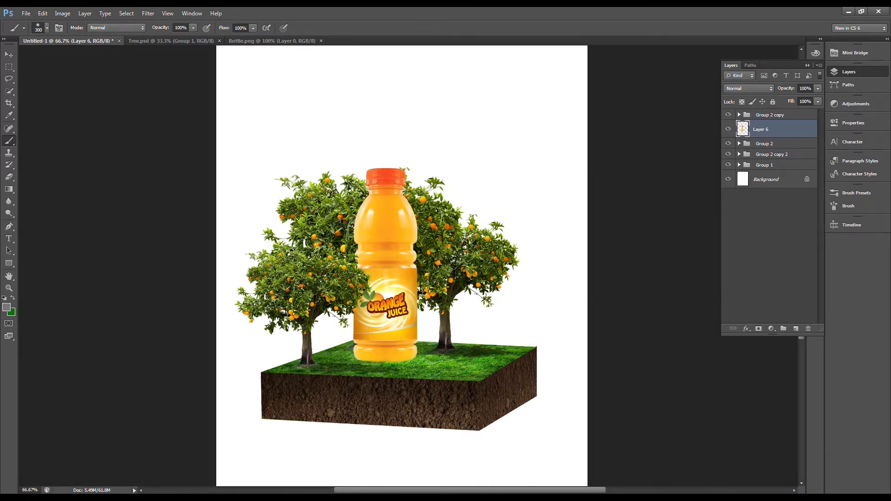
# - Scale the bottle down slightly and shift it to the right on the grass
pyautogui.hotkey('ctrl', 't')
pyautogui.moveTo(418, 168); pyautogui.dragTo(415, 176)
pyautogui.moveTo(399, 301); pyautogui.dragTo(415, 300)
pyautogui.press('Return')
# - Shift the front-left tree and the right tree to the right, and fine-tune the bottle's position between them
pyautogui.moveTo(313, 272); pyautogui.dragTo(343, 274)
pyautogui.moveTo(422, 318); pyautogui.dragTo(419, 316)
pyautogui.moveTo(466, 261); pyautogui.dragTo(480, 262)
pyautogui.moveTo(409, 316); pyautogui.dragTo(414, 318)
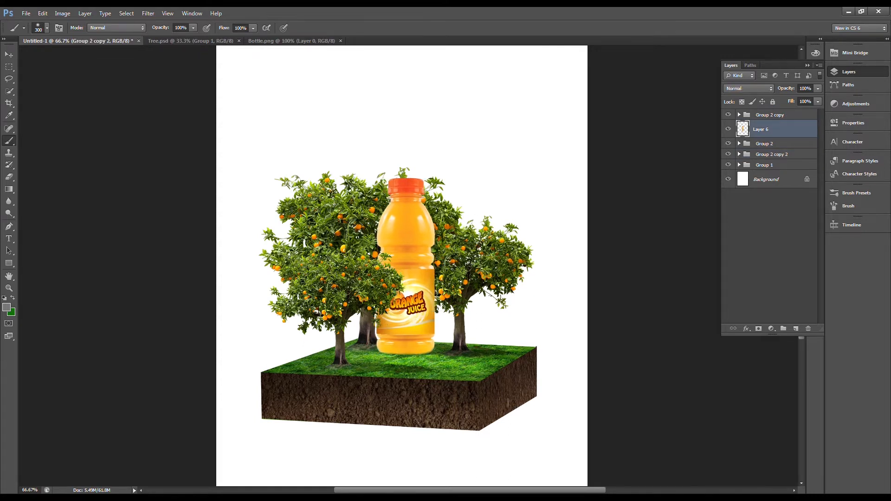
# - Paint a soft gray dab at the bottle's base on a new layer above Group 2, using a brush with 24% roundness
pyautogui.hotkey('ctrl', '1')
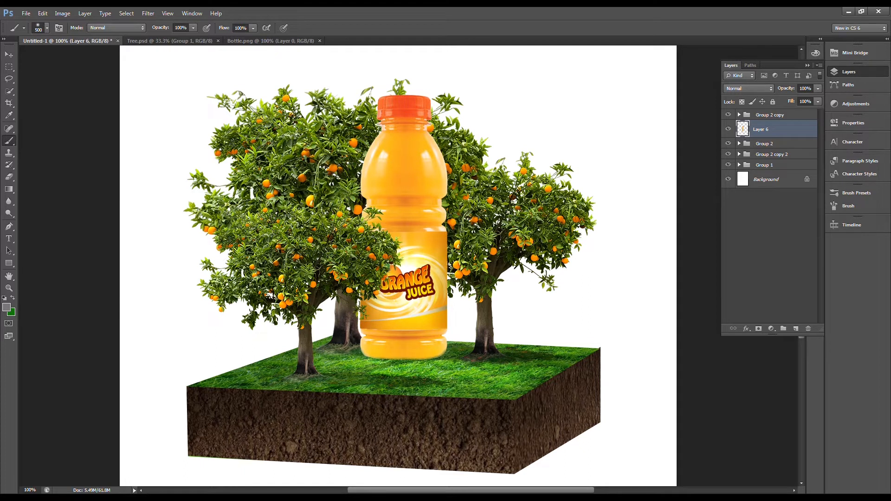
pyautogui.click(771, 144)
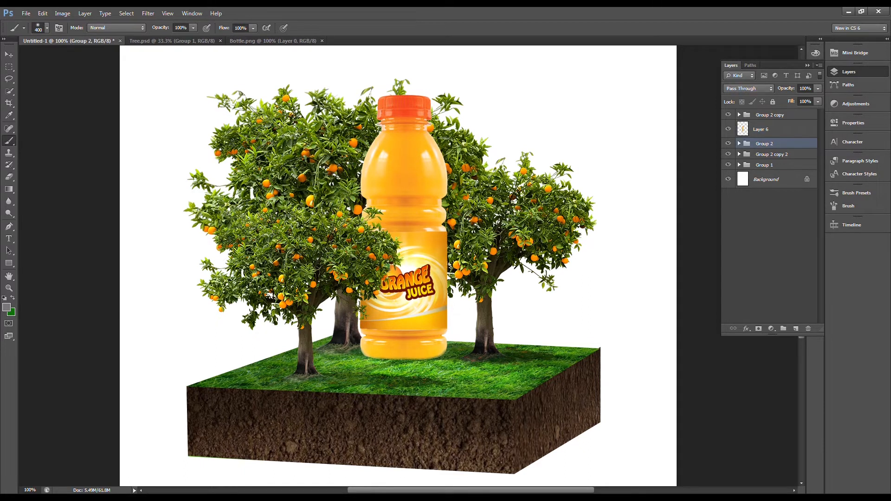
pyautogui.hotkey('ctrl', 'shift', 'alt', 'n')
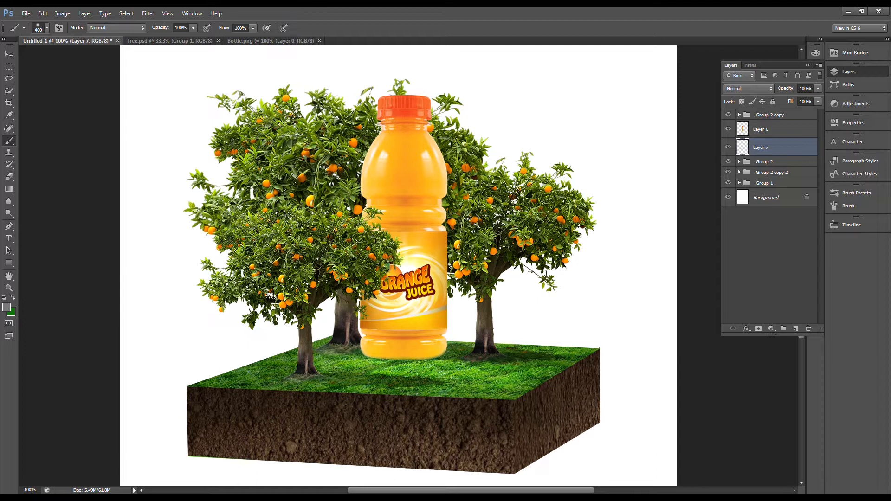
pyautogui.click(857, 193)
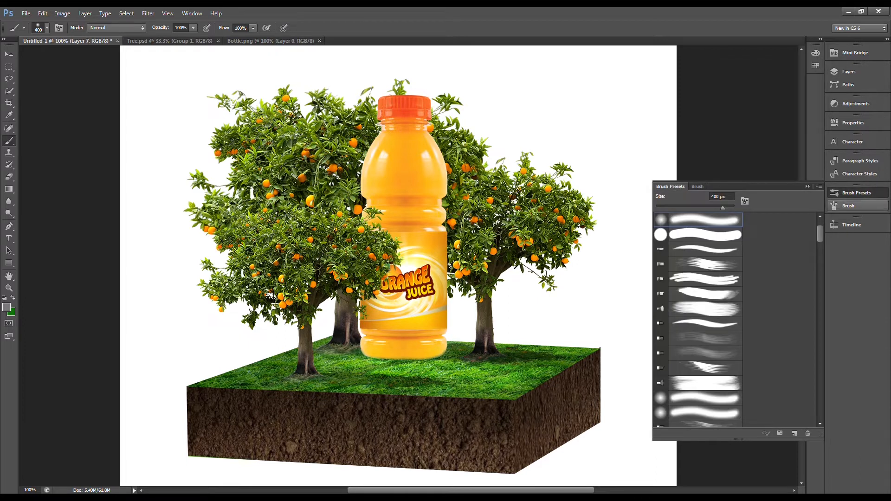
pyautogui.click(848, 206)
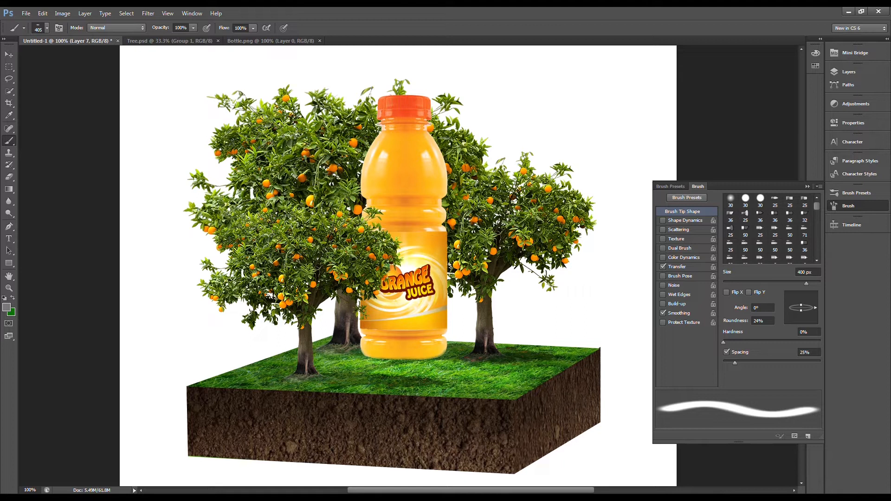
pyautogui.click(409, 352)
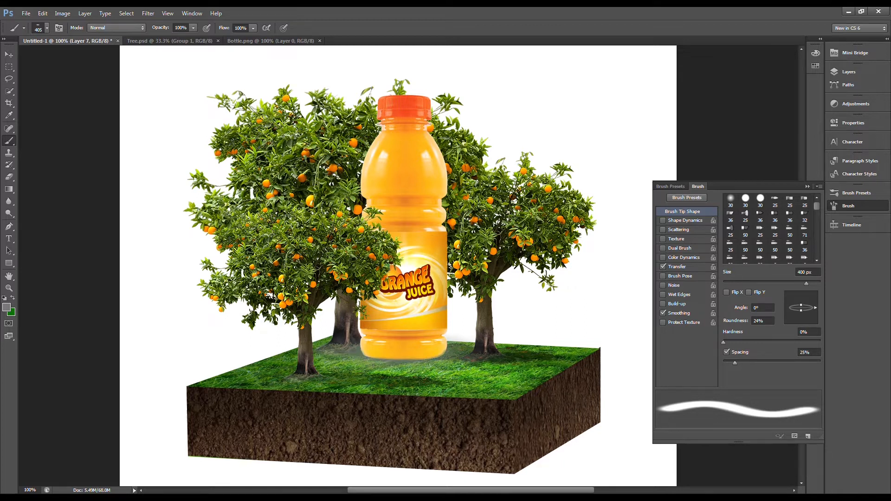
# - Set the bottle shadow layer's blend mode to Multiply and flatten the shadow beneath the bottle's base
pyautogui.click(849, 72)
pyautogui.click(748, 88)
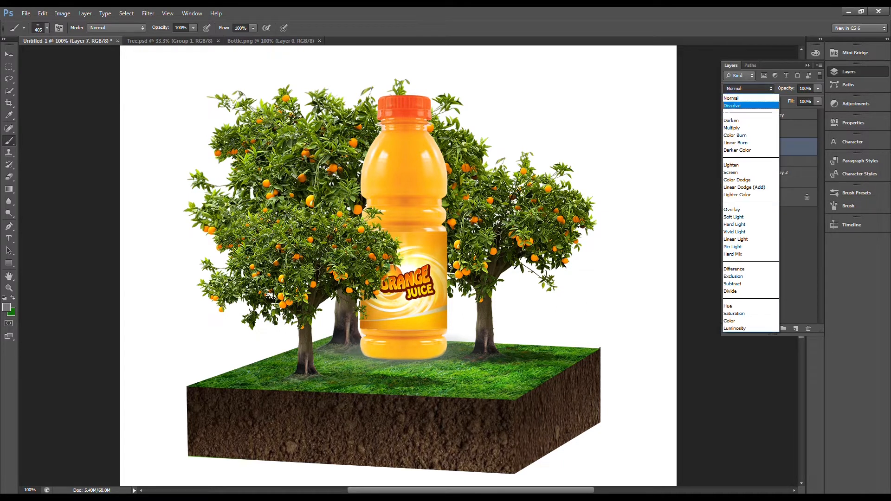
pyautogui.click(750, 135)
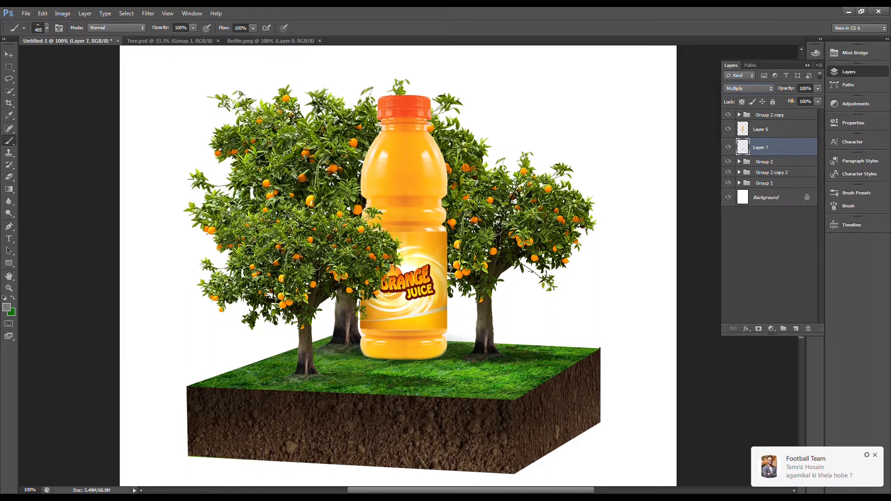
pyautogui.hotkey('ctrl', 't')
pyautogui.moveTo(400, 315); pyautogui.dragTo(400, 335)
pyautogui.moveTo(400, 391); pyautogui.dragTo(398, 392)
pyautogui.press('Return')
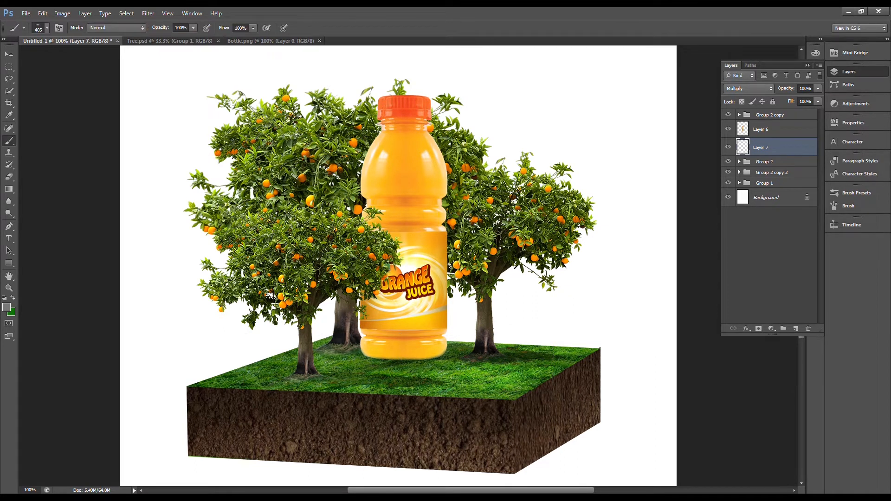
# - Choose a darker gray and paint more shadow beneath the bottle with a 250 px brush
pyautogui.click(7, 308)
pyautogui.moveTo(455, 207); pyautogui.dragTo(454, 223)
pyautogui.click(673, 134)
pyautogui.click(401, 360)
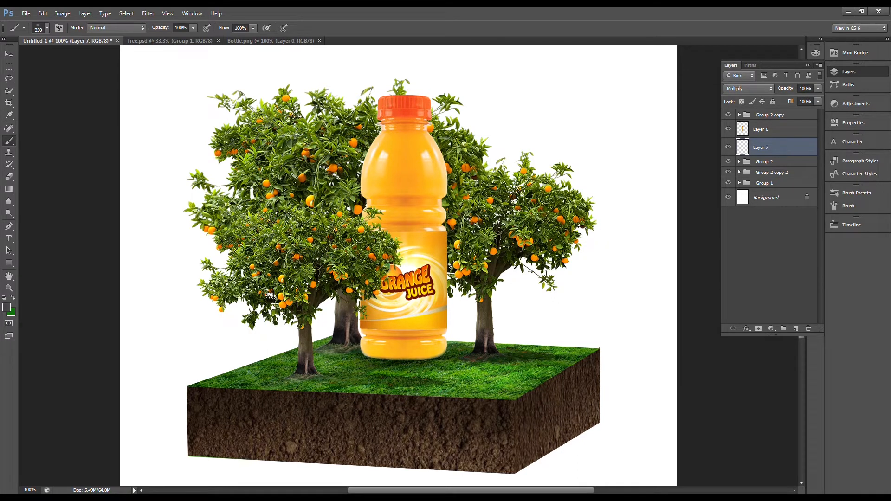
pyautogui.click(435, 362)
# - Stretch the bottle shadow to 124% height and skew it horizontally by about -1.8°
pyautogui.hotkey('ctrl', 't')
pyautogui.moveTo(398, 392); pyautogui.dragTo(397, 406)
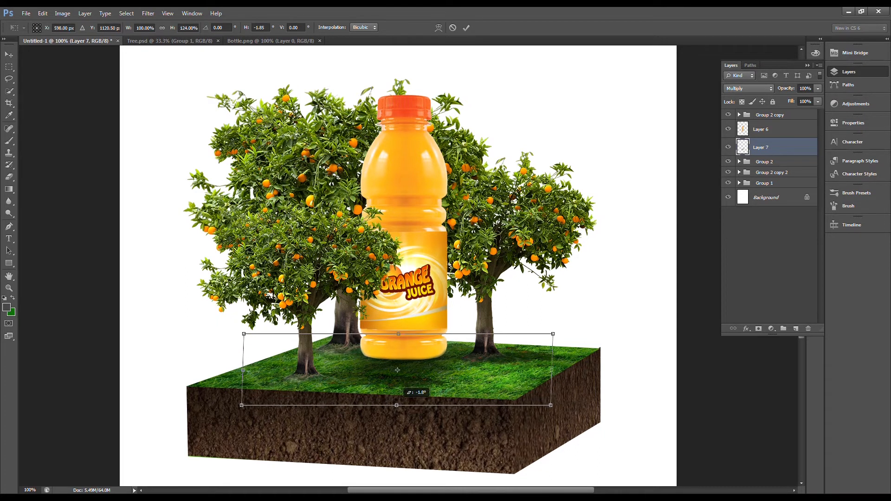
pyautogui.press('Return')
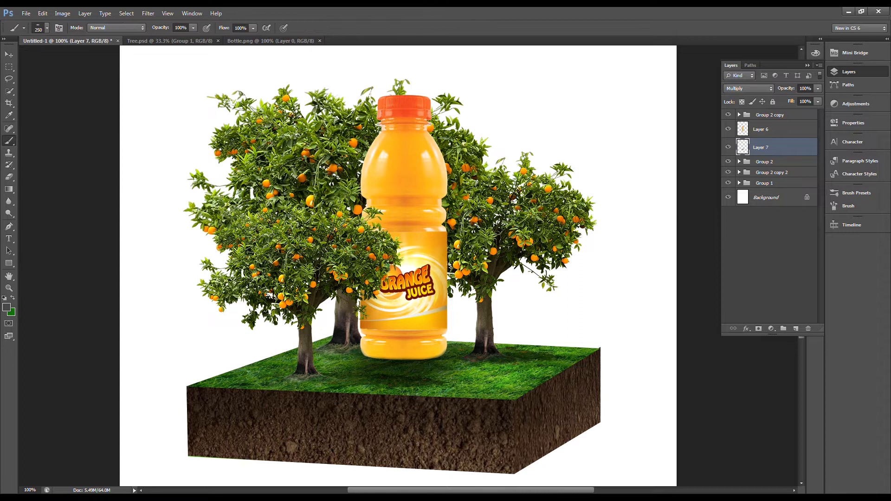
# - Paint a thin contact shadow along the bottle's bottom edge on a new layer, using a soft round 30 px brush
pyautogui.click(796, 329)
pyautogui.click(849, 205)
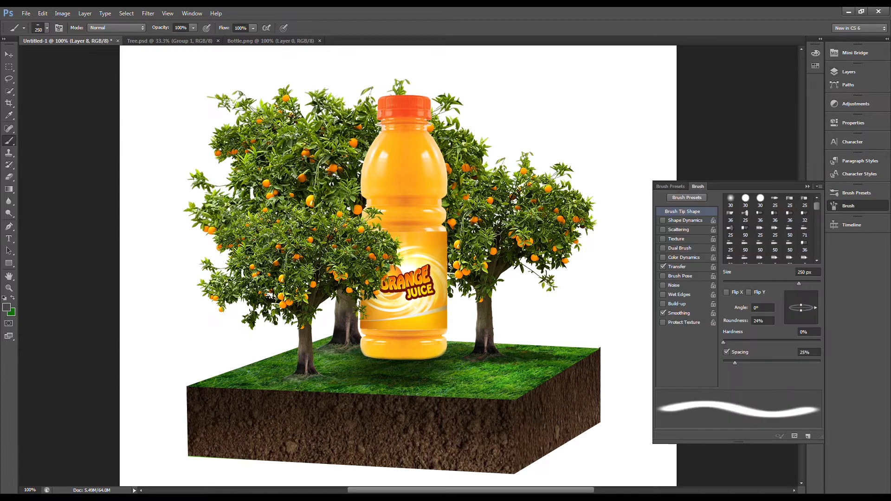
pyautogui.press('[')
pyautogui.press('[')
pyautogui.press('[')
pyautogui.press('[')
pyautogui.press('[')
pyautogui.press('[')
pyautogui.press('[')
pyautogui.moveTo(378, 362); pyautogui.dragTo(434, 360)
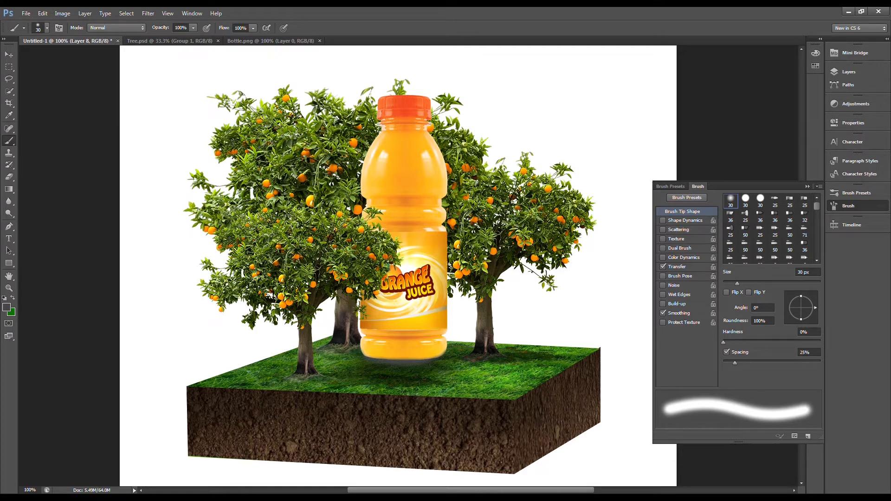
pyautogui.press(']')
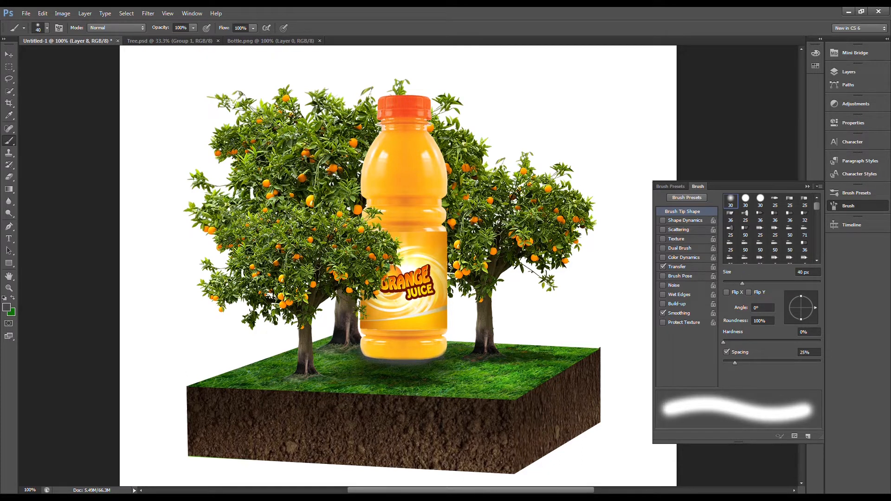
# - Set the contact shadow layer to Multiply at 62% opacity and slightly lower the opacity of Layer 7
pyautogui.click(848, 71)
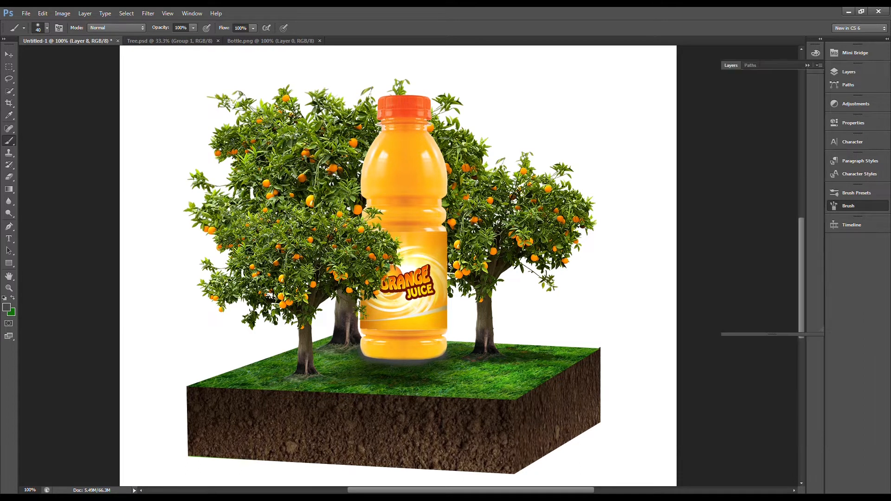
pyautogui.click(749, 89)
pyautogui.click(738, 117)
pyautogui.click(818, 88)
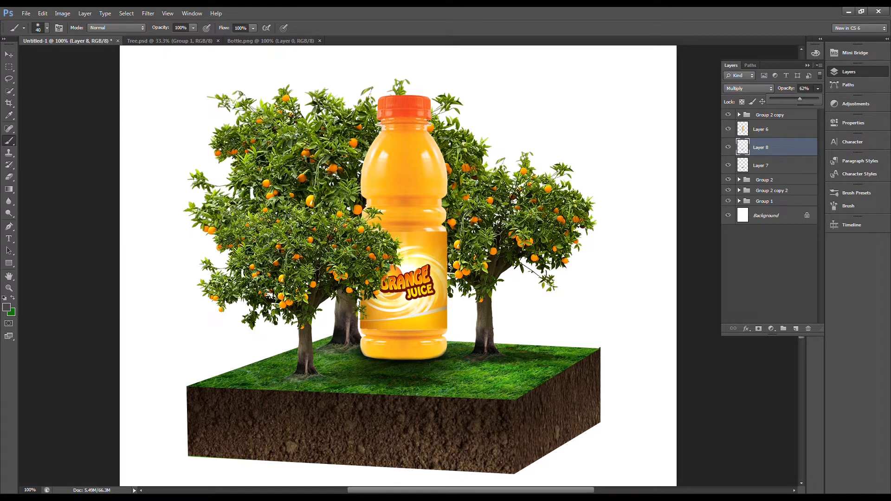
pyautogui.click(771, 165)
pyautogui.click(818, 88)
pyautogui.moveTo(819, 99); pyautogui.dragTo(808, 99)
pyautogui.click(769, 274)
# - Hide the bottle on Layer 6 and the tree groups Group 2 copy 2 and Group 2 copy
pyautogui.hotkey('ctrl', '-')
pyautogui.hotkey('ctrl', '-')
pyautogui.hotkey('ctrl', '-')
pyautogui.hotkey('ctrl', '+')
pyautogui.hotkey('ctrl', '+')
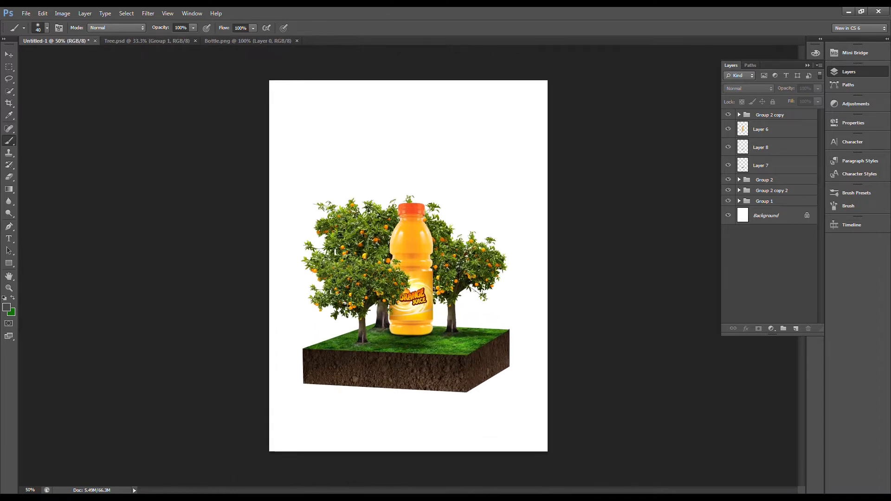
pyautogui.hotkey('ctrl', '+')
pyautogui.click(770, 130)
pyautogui.click(729, 129)
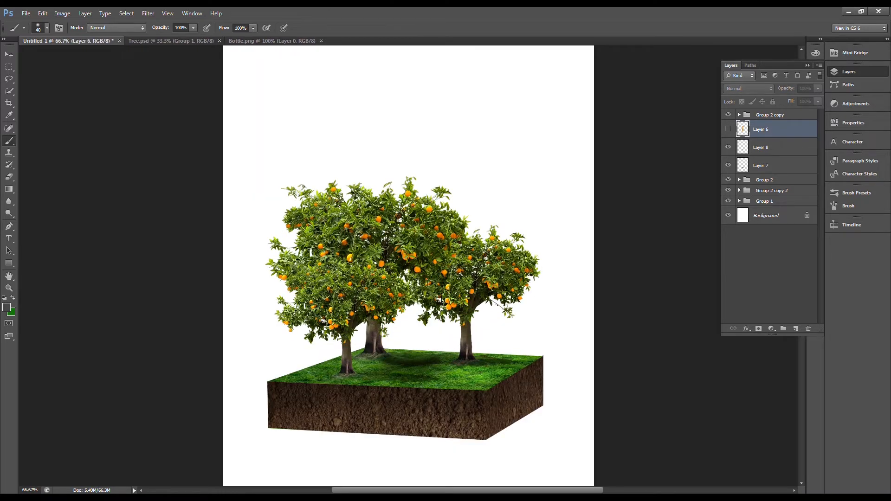
pyautogui.click(770, 191)
pyautogui.click(729, 191)
pyautogui.hotkey('ctrl', '+')
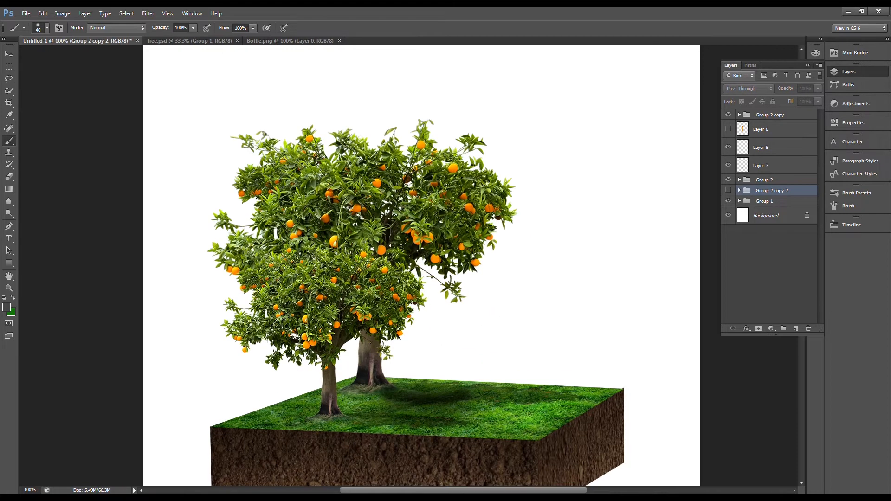
pyautogui.click(771, 115)
pyautogui.click(728, 115)
pyautogui.press('Tab')
pyautogui.press('Tab')
# - Draw a freehand Lasso selection around the lower-left branches of the remaining orange tree
pyautogui.press('l')
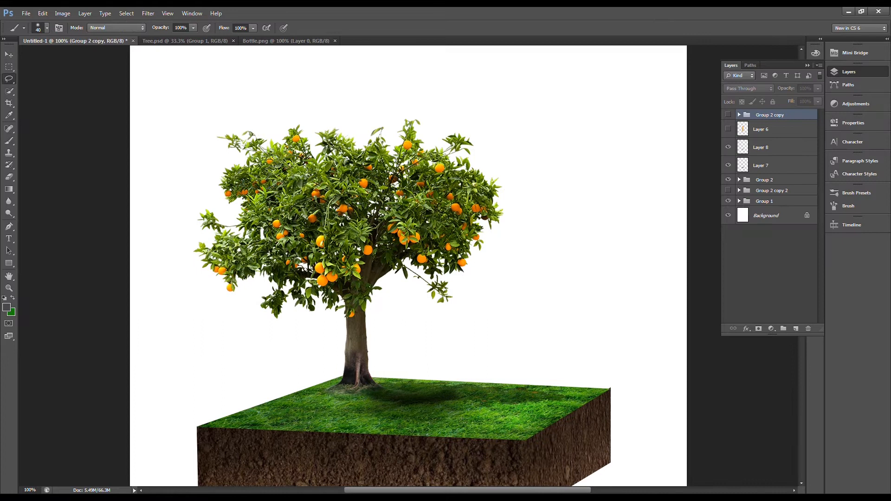
pyautogui.hotkey('ctrl', '+')
pyautogui.moveTo(208, 195)
pyautogui.mouseDown()
pyautogui.moveTo(212, 230)
pyautogui.moveTo(265, 246)
pyautogui.mouseUp()
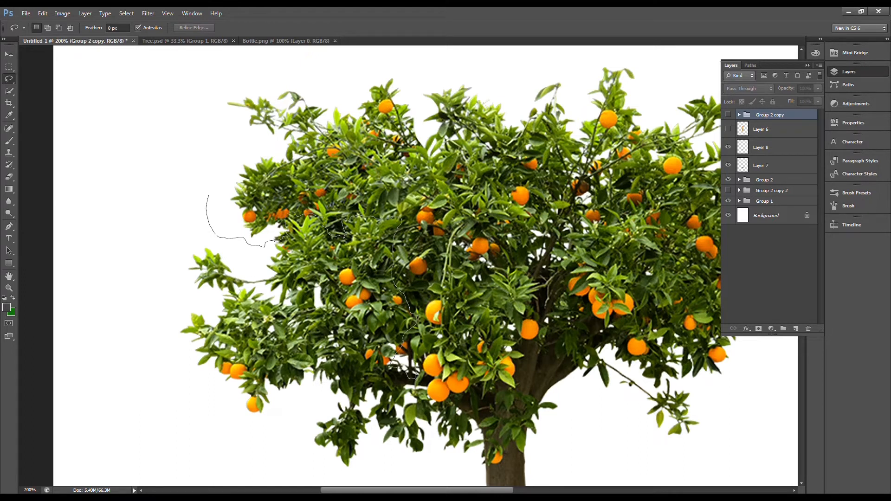
pyautogui.moveTo(415, 378)
pyautogui.mouseDown()
pyautogui.moveTo(257, 462)
pyautogui.moveTo(144, 232)
pyautogui.moveTo(207, 195)
pyautogui.mouseUp()
# - Try to copy the selected branches to a new layer while Group 2 copy is the active layer
pyautogui.hotkey('ctrl', 'j')
pyautogui.press('Return')
pyautogui.hotkey('ctrl', 'j')
pyautogui.press('Return')
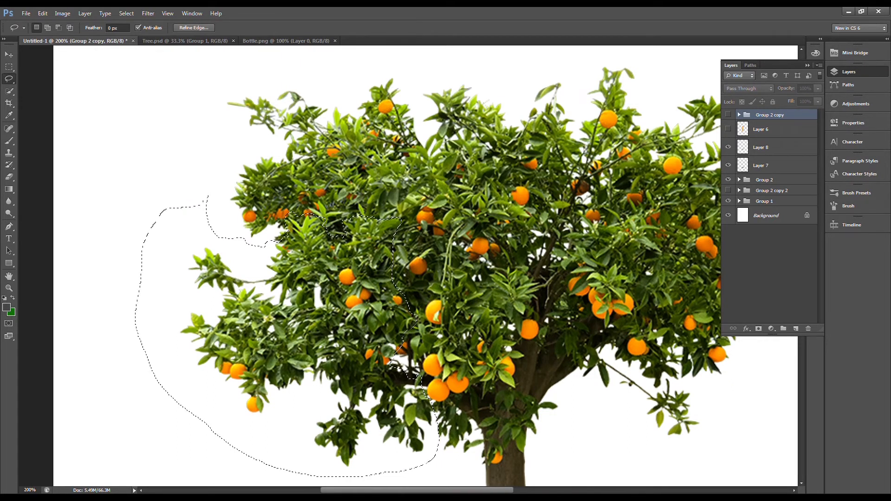
# - Copy the selected branches from the Group 1 tree layer inside Group 2 to a new layer at the top of the stack
pyautogui.click(728, 180)
pyautogui.click(728, 180)
pyautogui.click(739, 180)
pyautogui.click(788, 194)
pyautogui.hotkey('ctrl', 'j')
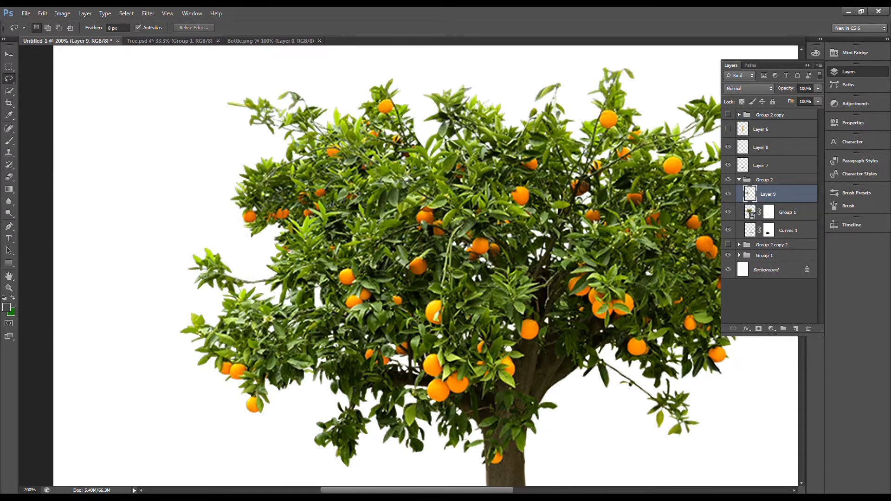
pyautogui.hotkey('ctrl', 'shift', ']')
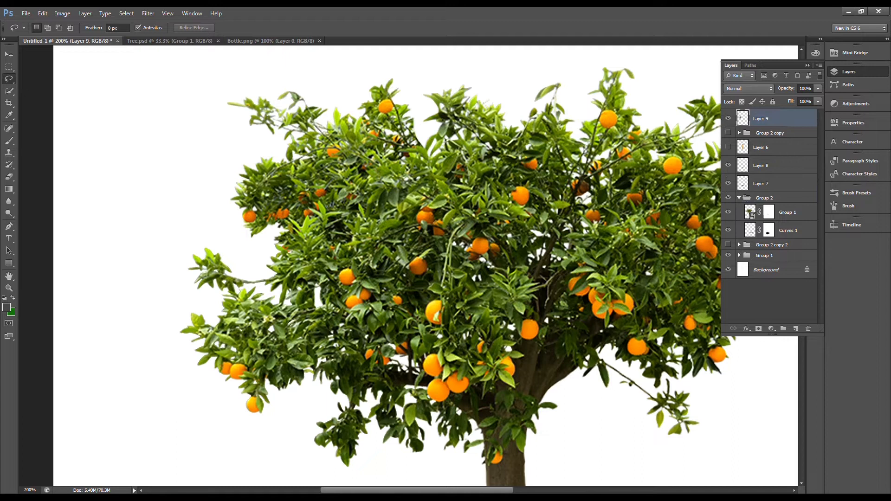
# - Show Group 2 copy and the bottle's Layer 6 again, and collapse Group 2
pyautogui.click(728, 133)
pyautogui.click(728, 147)
pyautogui.click(740, 198)
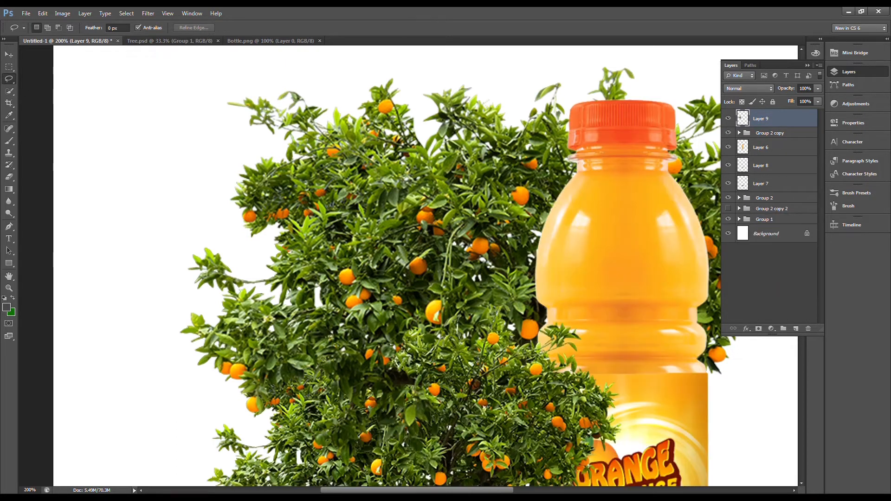
# - Move the copied branches towards the bottle, flip them horizontally, and position them so they overlap the bottle's upper body
pyautogui.hotkey('ctrl', '-')
pyautogui.hotkey('ctrl', '-')
pyautogui.hotkey('ctrl', '-')
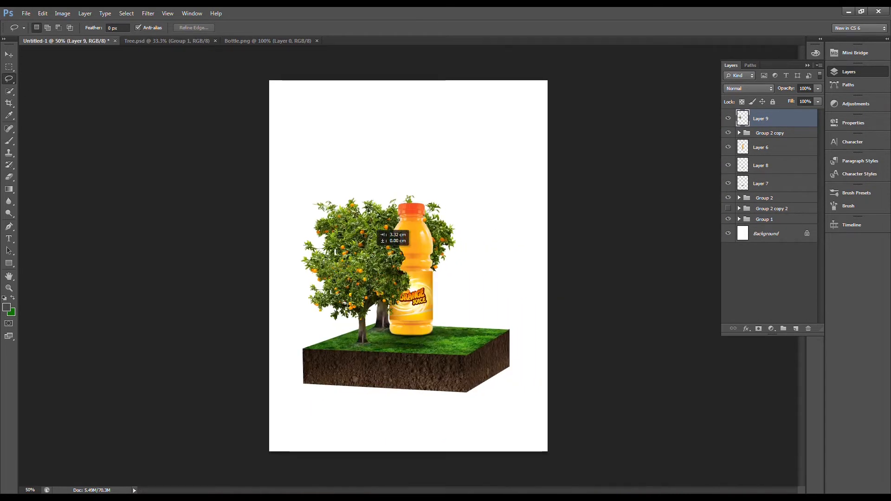
pyautogui.hotkey('ctrl', 't')
pyautogui.rightClick(384, 251)
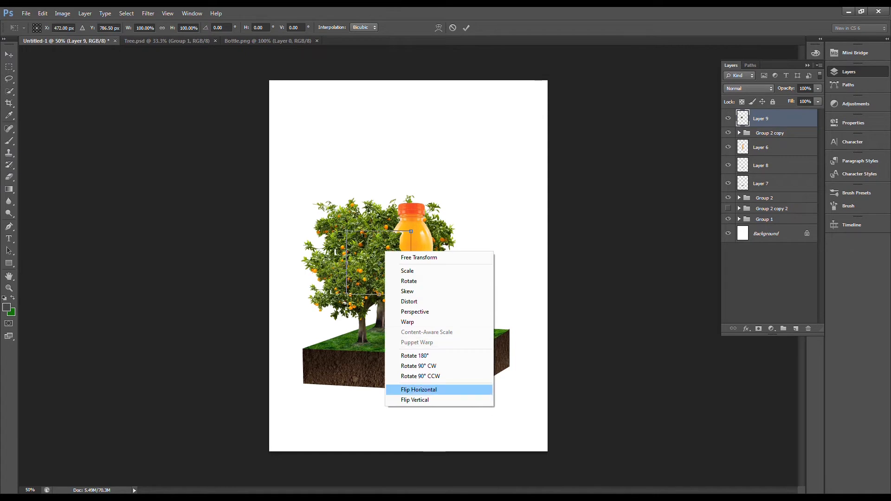
pyautogui.click(420, 390)
pyautogui.hotkey('ctrl', '+')
pyautogui.moveTo(376, 220)
pyautogui.mouseDown()
pyautogui.moveTo(375, 183)
pyautogui.moveTo(393, 201)
pyautogui.moveTo(387, 218)
pyautogui.mouseUp()
pyautogui.moveTo(425, 179); pyautogui.dragTo(423, 181)
pyautogui.moveTo(362, 209)
pyautogui.mouseDown()
pyautogui.moveTo(381, 214)
pyautogui.moveTo(369, 207)
pyautogui.mouseUp()
pyautogui.press('Return')
pyautogui.hotkey('ctrl', '+')
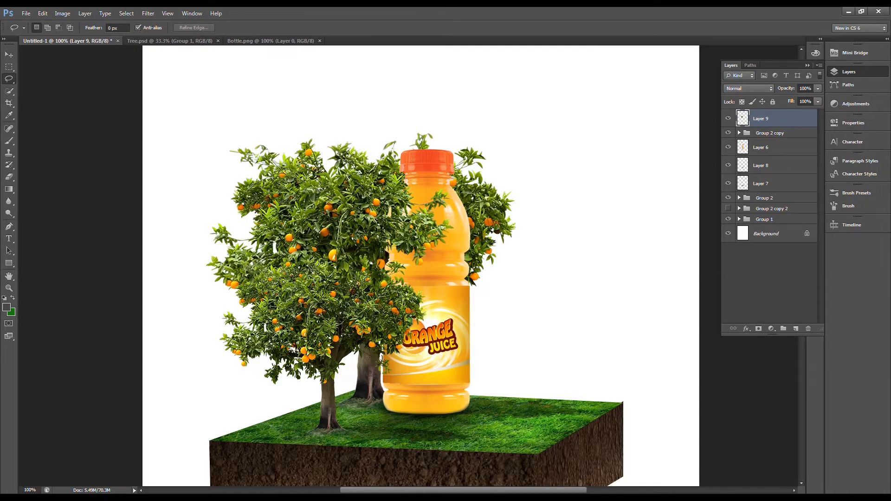
# - Add a layer mask to Layer 9 and paint black with a 100 px brush to blend the branches into the tree
pyautogui.click(759, 329)
pyautogui.press('b')
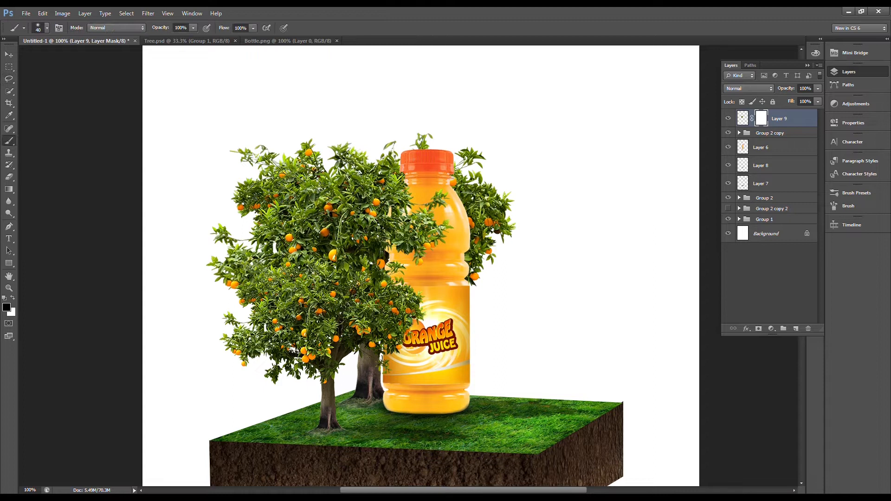
pyautogui.press(']')
pyautogui.press(']')
pyautogui.moveTo(372, 196)
pyautogui.mouseDown()
pyautogui.moveTo(353, 233)
pyautogui.moveTo(378, 202)
pyautogui.moveTo(390, 219)
pyautogui.moveTo(394, 204)
pyautogui.moveTo(399, 230)
pyautogui.mouseUp()
pyautogui.moveTo(361, 254)
pyautogui.mouseDown()
pyautogui.moveTo(368, 248)
pyautogui.moveTo(355, 257)
pyautogui.mouseUp()
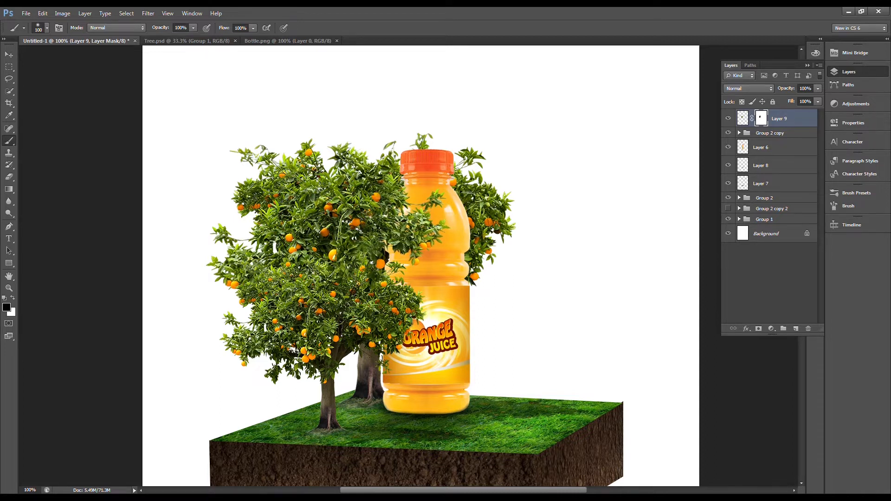
pyautogui.scroll(-1, 403, 260)
pyautogui.scroll(1, 500, 265)
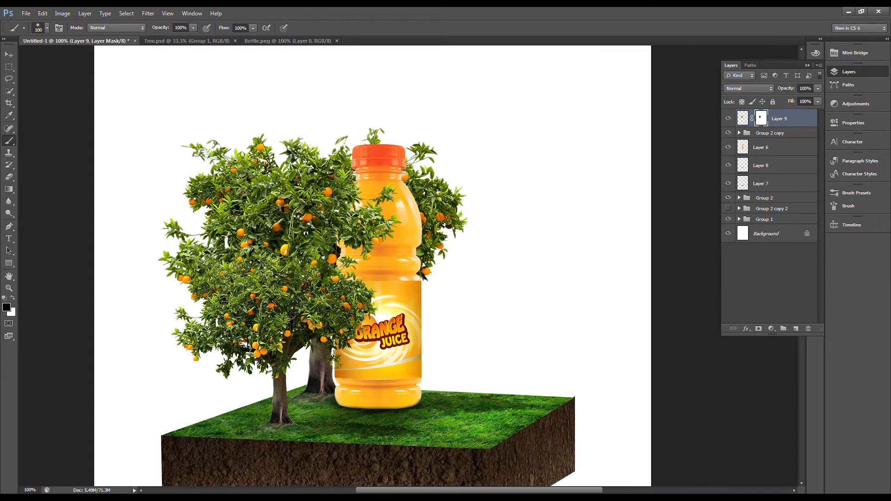
# - Create a Multiply layer at 71% opacity above Group 2 copy and paint a shadow behind the overlapping branches with a 70 px brush
pyautogui.click(771, 134)
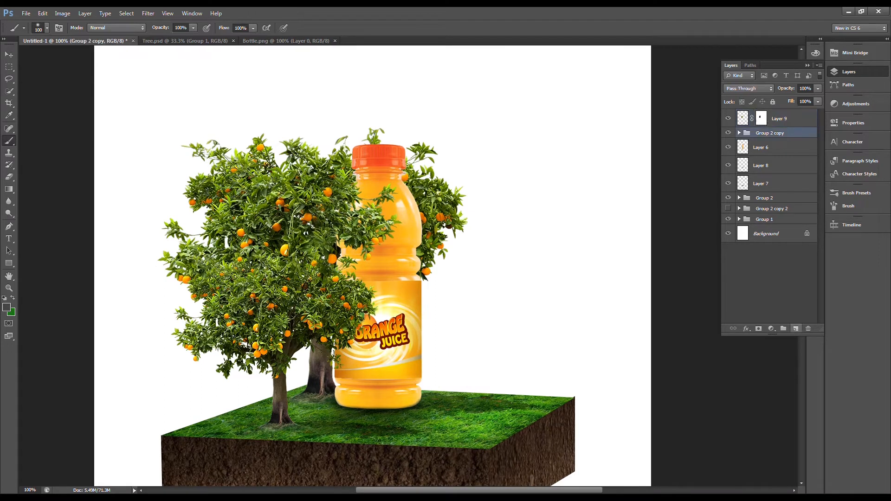
pyautogui.click(796, 329)
pyautogui.scroll(1, 346, 234)
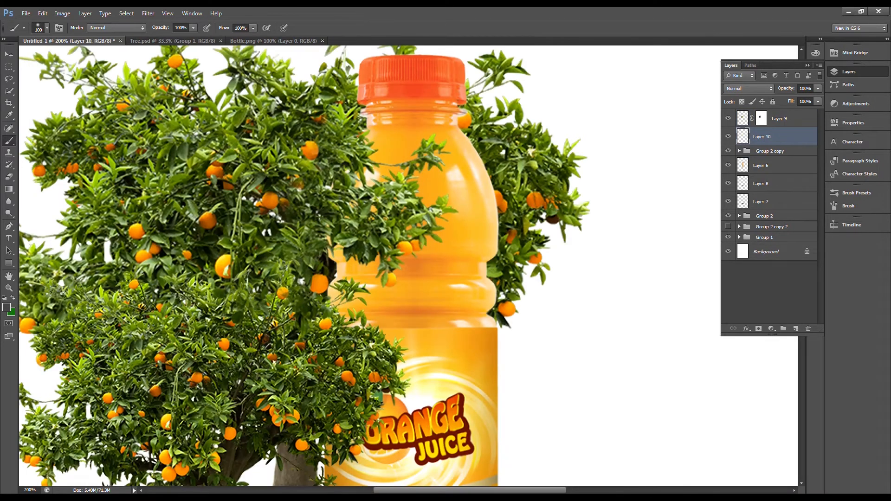
pyautogui.click(748, 89)
pyautogui.click(749, 127)
pyautogui.click(818, 89)
pyautogui.moveTo(818, 99); pyautogui.dragTo(806, 99)
pyautogui.moveTo(343, 247); pyautogui.dragTo(359, 258)
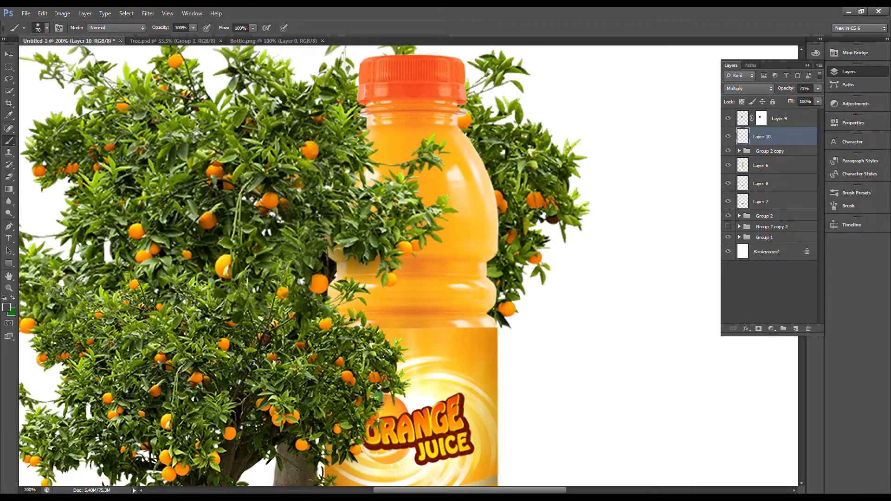
# - Reduce the branch shadow layer's opacity to 37%
pyautogui.click(818, 88)
pyautogui.moveTo(808, 98); pyautogui.dragTo(792, 99)
pyautogui.press('Return')
pyautogui.hotkey('ctrl', '0')
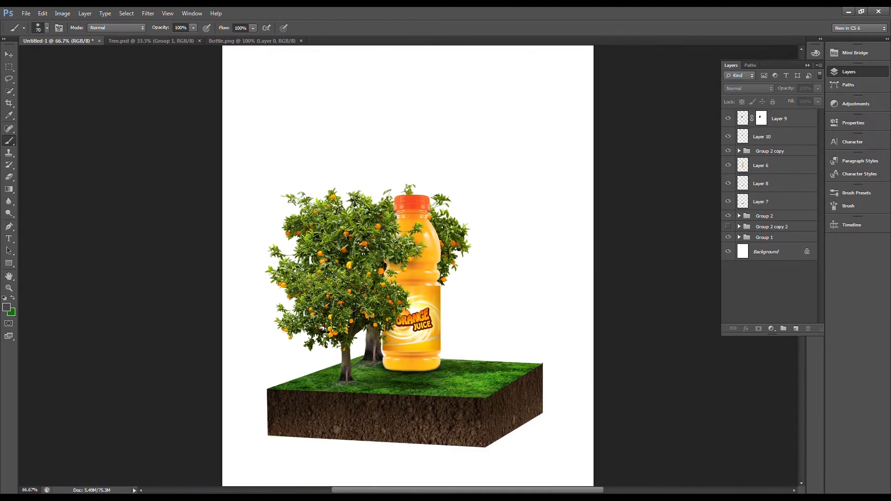
pyautogui.click(782, 137)
pyautogui.click(818, 89)
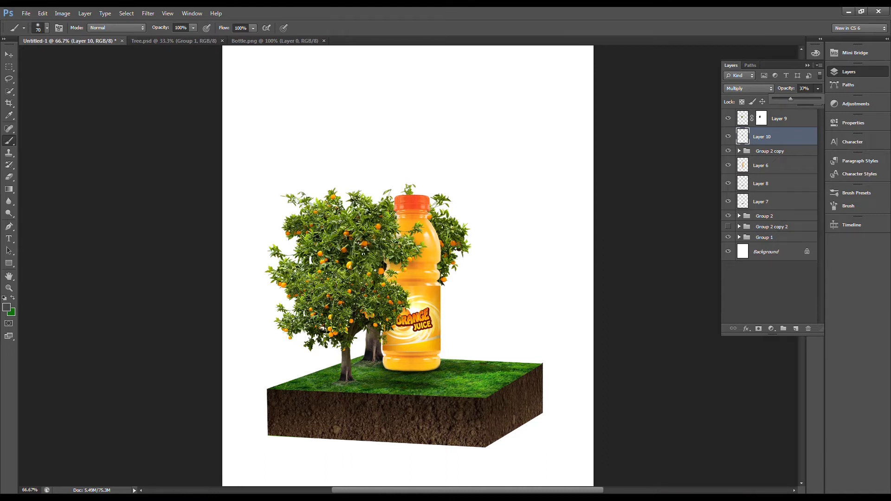
pyautogui.click(771, 293)
pyautogui.click(771, 292)
pyautogui.scroll(-1, 502, 261)
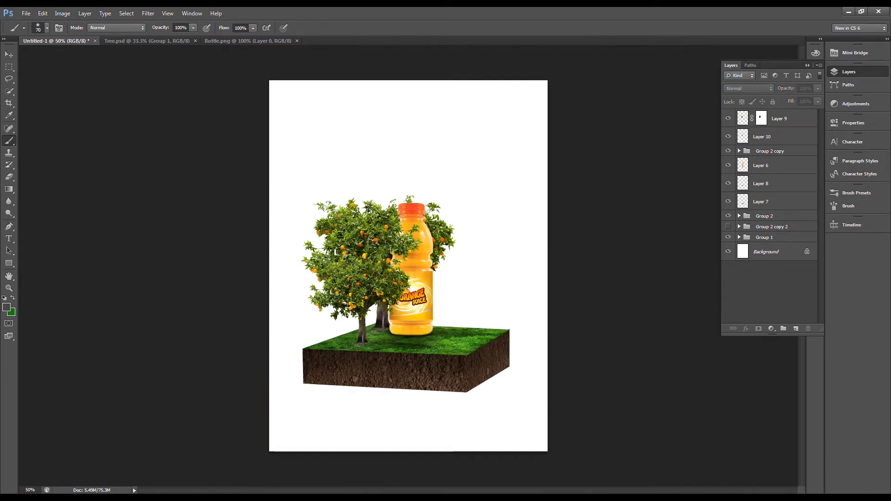
# - Show Group 2 copy 2 again and shift its tree slightly left behind the bottle
pyautogui.scroll(1, 501, 260)
pyautogui.moveTo(480, 260); pyautogui.dragTo(477, 260)
# - Try to reposition the bottle on the grass
pyautogui.moveTo(383, 337); pyautogui.dragTo(394, 354)
pyautogui.hotkey('ctrl', 'z')
pyautogui.keyDown('ctrl'); pyautogui.keyDown('shift'); pyautogui.click(386, 354); pyautogui.keyUp('shift'); pyautogui.keyUp('ctrl')
pyautogui.hotkey('ctrl', 'z')
# - Group the bottle's Layer 6 with its shadow layers, Layer 8 and Layer 7, and toggle the group's visibility to check it
pyautogui.keyDown('ctrl'); pyautogui.click(775, 201); pyautogui.keyUp('ctrl')
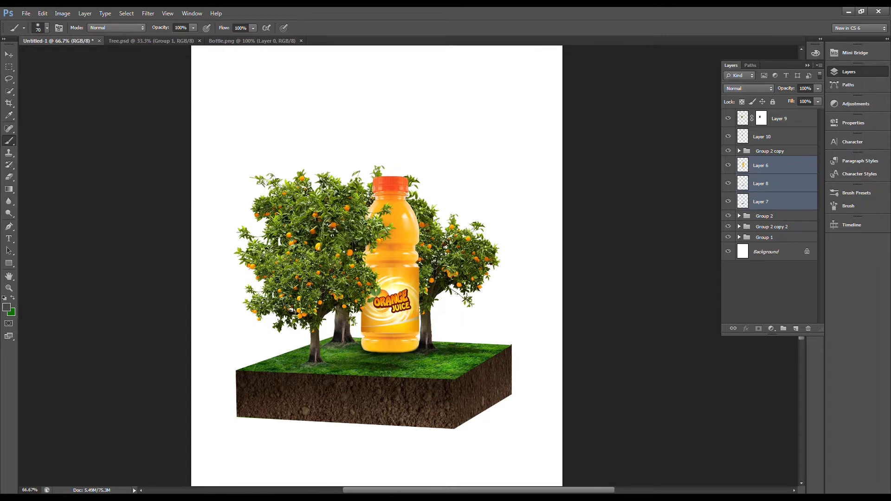
pyautogui.hotkey('ctrl', 'g')
pyautogui.click(728, 162)
pyautogui.click(728, 161)
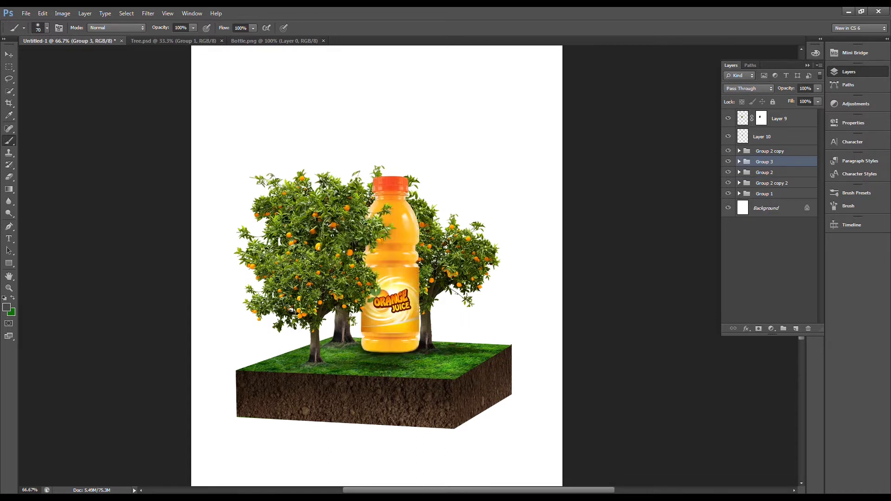
# - Fine-tune the placement of the bottle group and the trees on the grass, shifting the front tree slightly further left
pyautogui.moveTo(404, 281)
pyautogui.mouseDown()
pyautogui.moveTo(390, 294)
pyautogui.moveTo(400, 298)
pyautogui.moveTo(406, 286)
pyautogui.moveTo(395, 280)
pyautogui.mouseUp()
pyautogui.moveTo(350, 193); pyautogui.dragTo(369, 222)
pyautogui.hotkey('ctrl', 'z')
pyautogui.keyDown('ctrl'); pyautogui.keyDown('shift'); pyautogui.click(370, 222); pyautogui.keyUp('shift'); pyautogui.keyUp('ctrl')
pyautogui.moveTo(402, 295); pyautogui.dragTo(406, 295)
pyautogui.moveTo(345, 295); pyautogui.dragTo(337, 293)
pyautogui.moveTo(407, 281); pyautogui.dragTo(403, 280)
pyautogui.moveTo(462, 249); pyautogui.dragTo(467, 246)
pyautogui.hotkey('ctrl', '-')
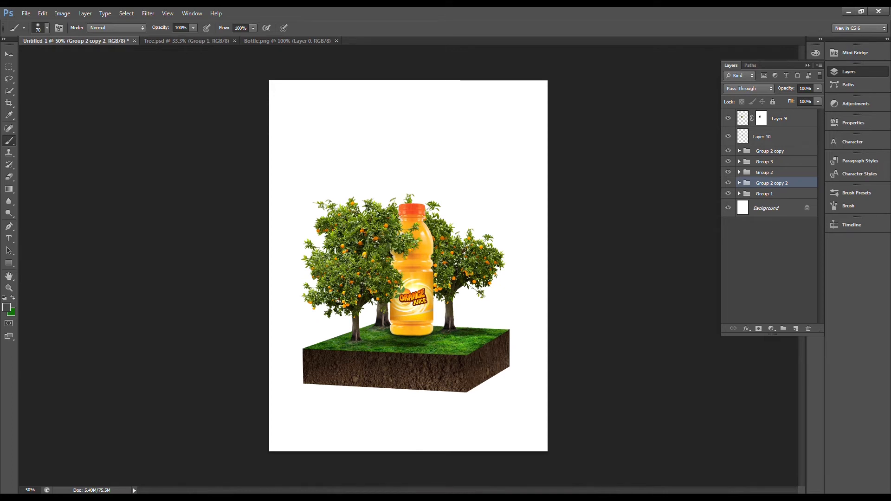
# - Group Layer 9, Layer 10, Group 2 copy, Group 3 and Group 2 together
pyautogui.click(729, 194)
pyautogui.click(729, 194)
pyautogui.click(780, 172)
pyautogui.keyDown('ctrl'); pyautogui.click(780, 161); pyautogui.keyUp('ctrl')
pyautogui.keyDown('ctrl'); pyautogui.click(780, 151); pyautogui.keyUp('ctrl')
pyautogui.keyDown('ctrl'); pyautogui.click(780, 137); pyautogui.keyUp('ctrl')
pyautogui.keyDown('ctrl'); pyautogui.click(785, 118); pyautogui.keyUp('ctrl')
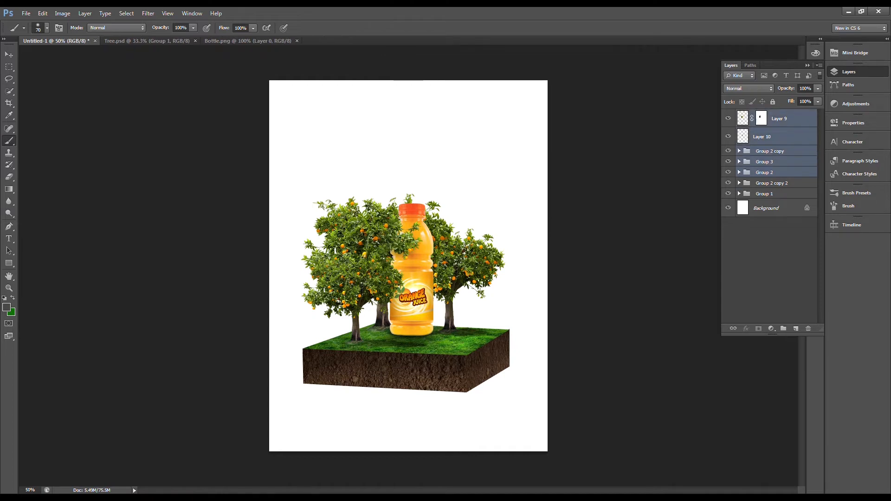
pyautogui.hotkey('ctrl', 'g')
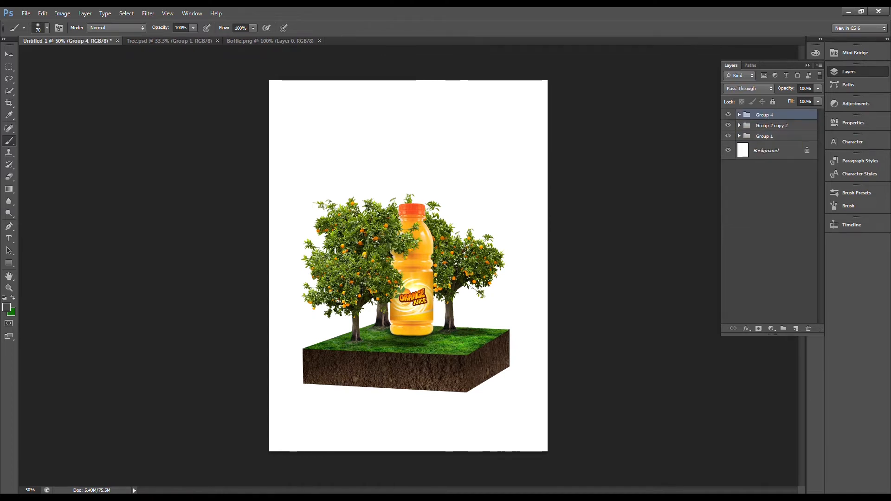
# - Open the orange_PNG789 image and bring the orange into the composition as a new layer
pyautogui.click(26, 13)
pyautogui.click(33, 31)
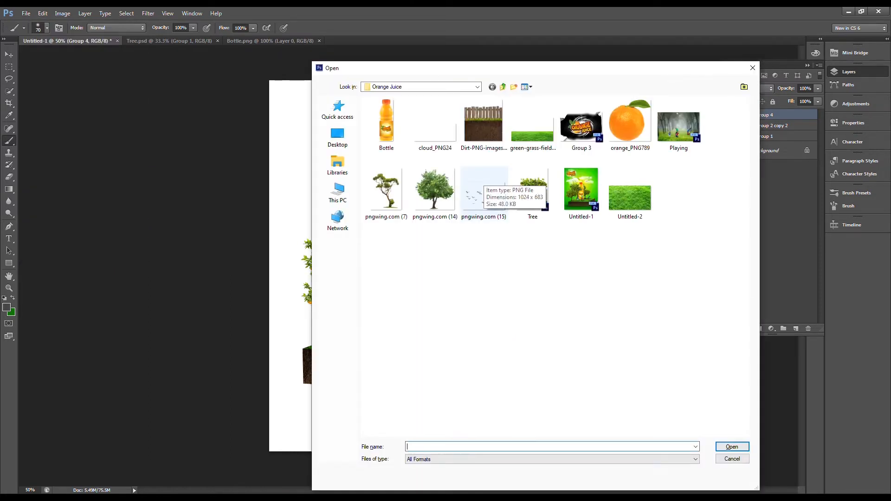
pyautogui.doubleClick(630, 128)
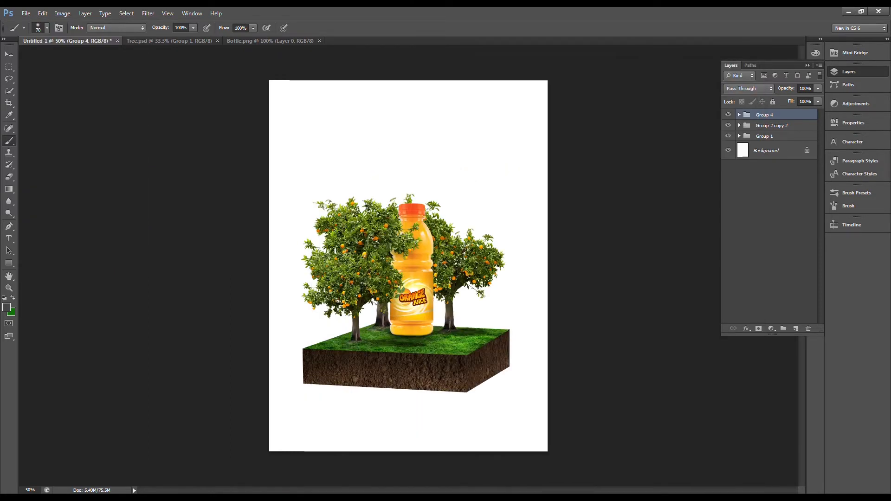
pyautogui.moveTo(450, 321); pyautogui.dragTo(416, 302)
# - Scale the orange down to about 6%, rotate it about 45° and place it on the grass between the front tree and the bottle
pyautogui.hotkey('ctrl', 't')
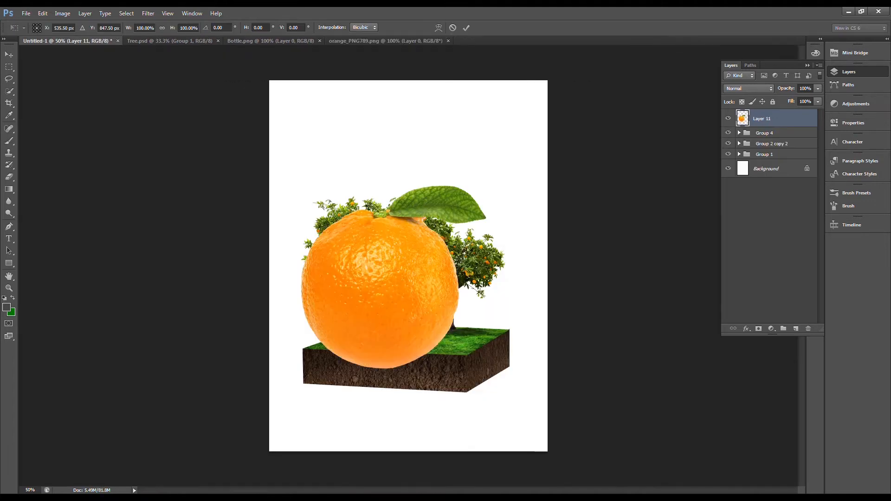
pyautogui.moveTo(488, 185); pyautogui.dragTo(399, 272)
pyautogui.hotkey('ctrl', '+')
pyautogui.hotkey('ctrl', '+')
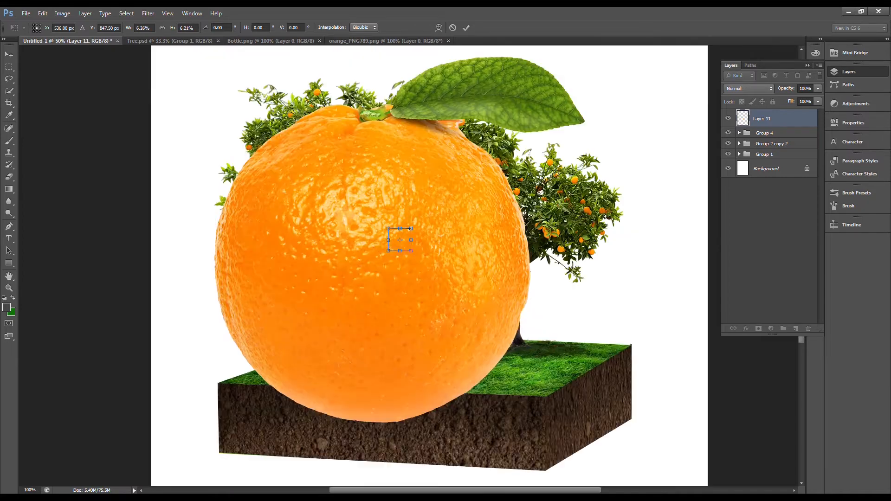
pyautogui.moveTo(434, 142)
pyautogui.mouseDown()
pyautogui.moveTo(350, 243)
pyautogui.moveTo(375, 382)
pyautogui.moveTo(360, 385)
pyautogui.moveTo(360, 398)
pyautogui.mouseUp()
pyautogui.press('Return')
pyautogui.press('b')
pyautogui.hotkey('ctrl', 't')
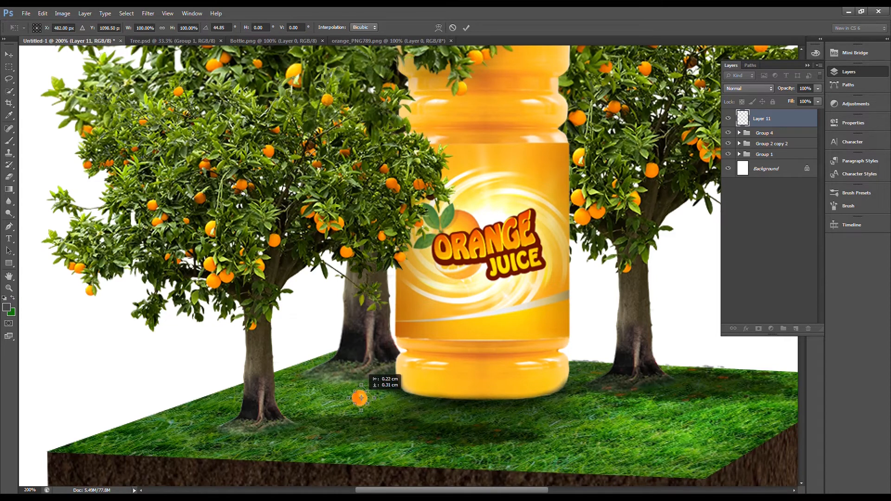
pyautogui.press('Return')
# - Configure the soft brush tip with an angle of -4°, keeping it flattened, and reduce its size to 25 px
pyautogui.click(856, 193)
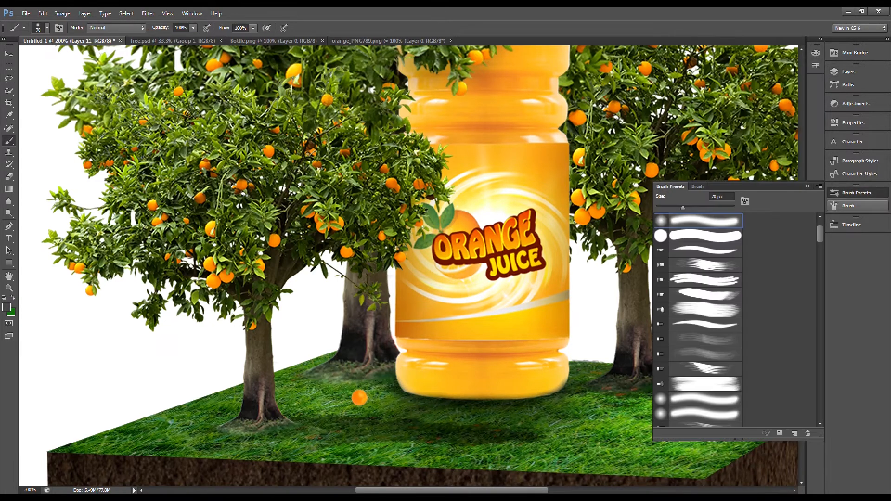
pyautogui.click(848, 206)
pyautogui.moveTo(801, 299)
pyautogui.mouseDown()
pyautogui.moveTo(793, 297)
pyautogui.moveTo(815, 310)
pyautogui.moveTo(801, 306)
pyautogui.mouseUp()
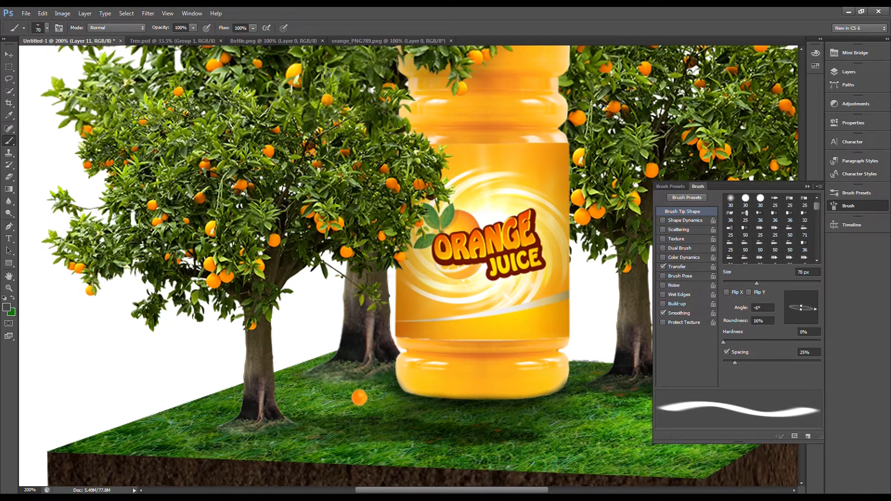
pyautogui.press('[')
pyautogui.moveTo(816, 310); pyautogui.dragTo(816, 309)
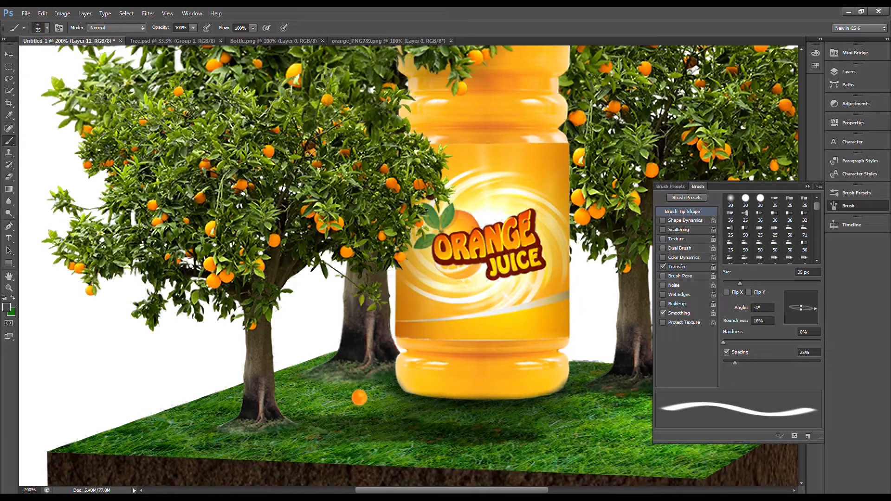
pyautogui.press('[')
pyautogui.press('[')
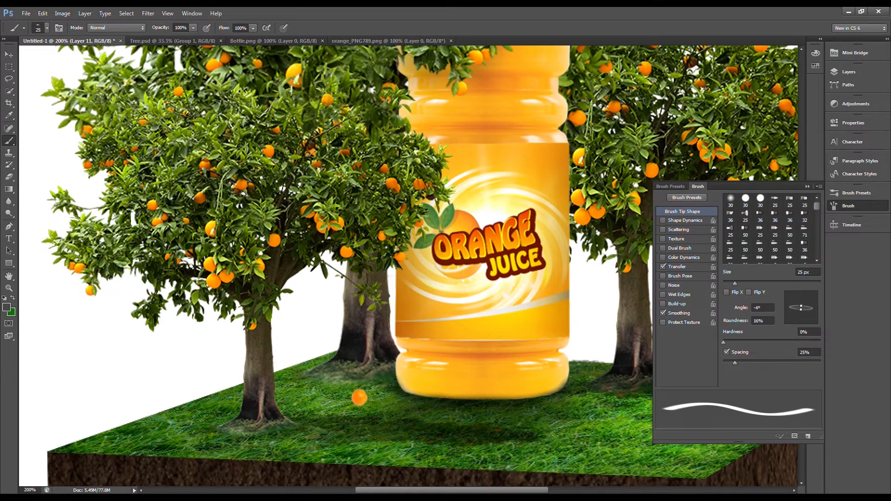
# - Add a new Multiply layer beneath the orange, paint a soft shadow on the grass and fit it under the fruit
pyautogui.click(849, 72)
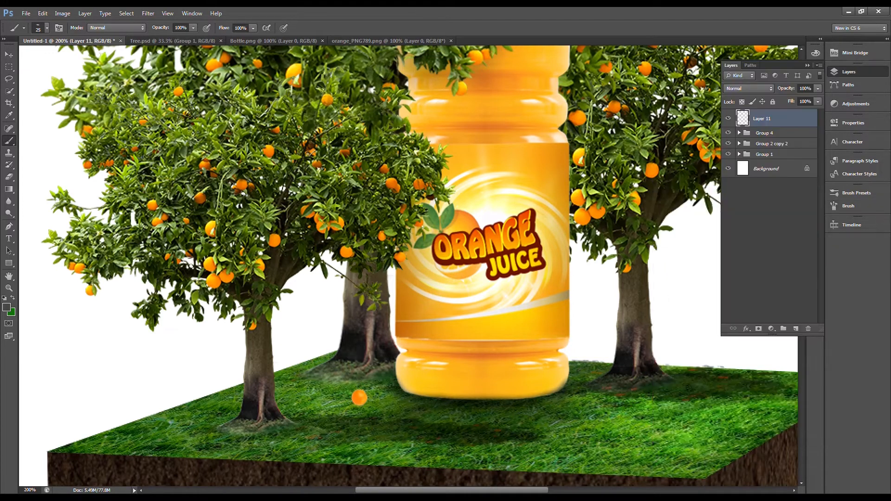
pyautogui.keyDown('ctrl'); pyautogui.click(796, 329); pyautogui.keyUp('ctrl')
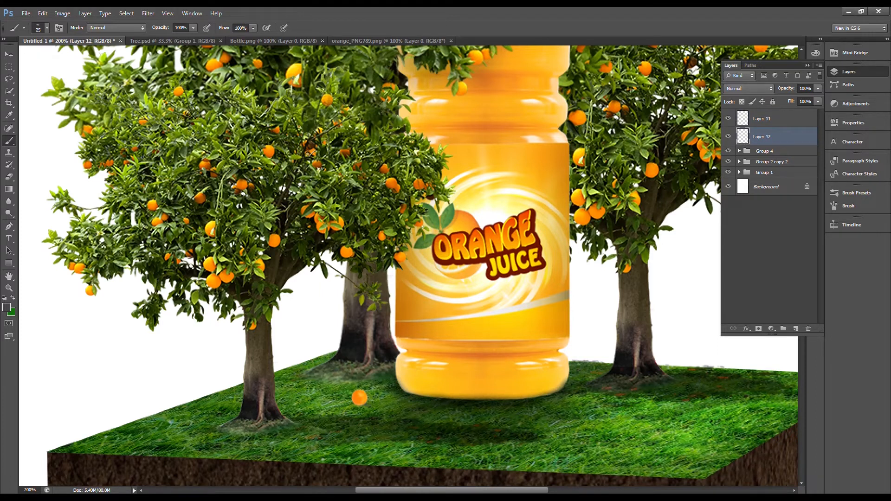
pyautogui.click(749, 89)
pyautogui.click(743, 128)
pyautogui.scroll(1, 385, 416)
pyautogui.moveTo(364, 399)
pyautogui.mouseDown()
pyautogui.moveTo(397, 394)
pyautogui.moveTo(358, 398)
pyautogui.mouseUp()
pyautogui.hotkey('ctrl', 't')
pyautogui.press('Return')
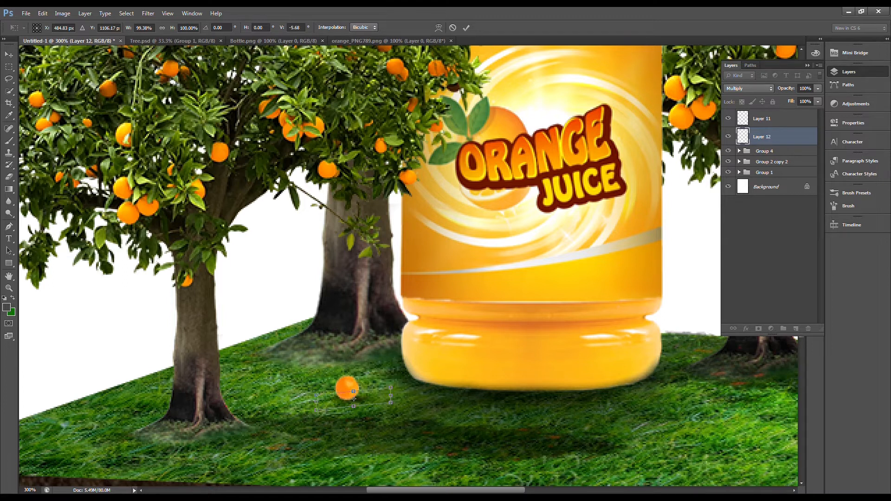
# - Nudge the orange onto its shadow and group Layer 11 with Layer 12
pyautogui.press('b')
pyautogui.hotkey('alt', ']')
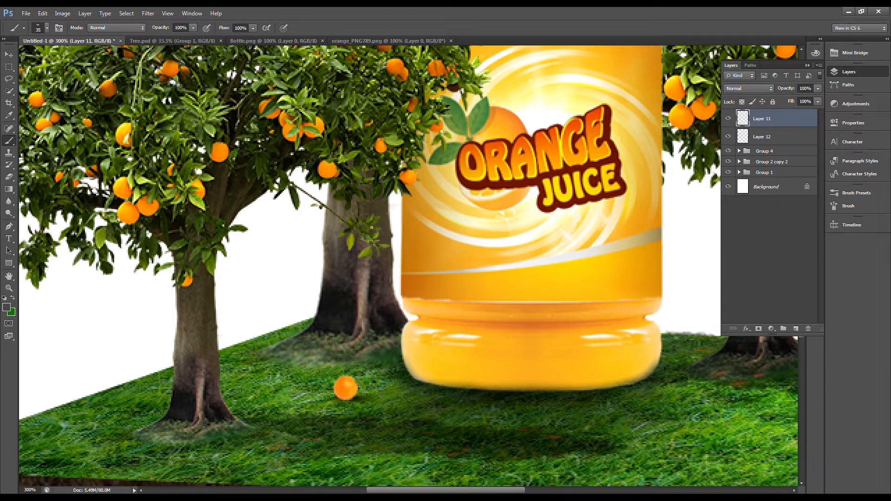
pyautogui.moveTo(350, 389); pyautogui.dragTo(313, 374)
pyautogui.hotkey('ctrl', 'g')
pyautogui.hotkey('ctrl', '-')
pyautogui.hotkey('ctrl', '-')
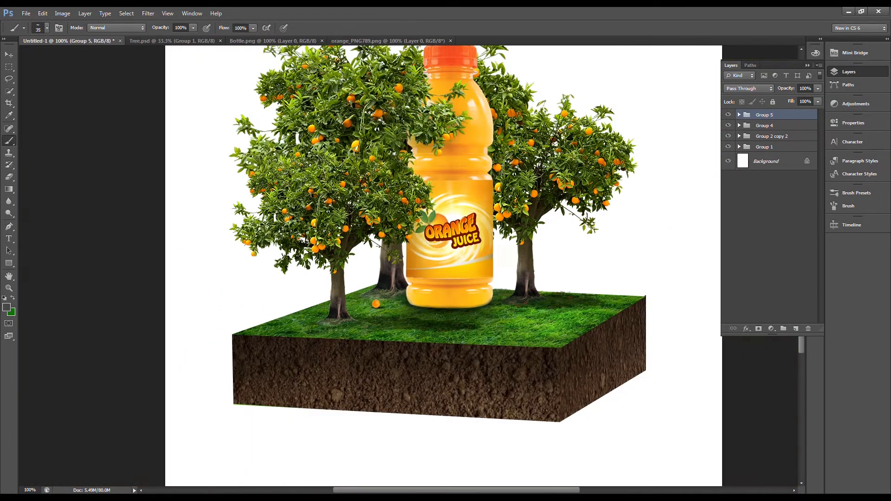
# - Lower the opacity of the orange's shadow layer, Layer 12, to 65%
pyautogui.click(739, 115)
pyautogui.click(769, 147)
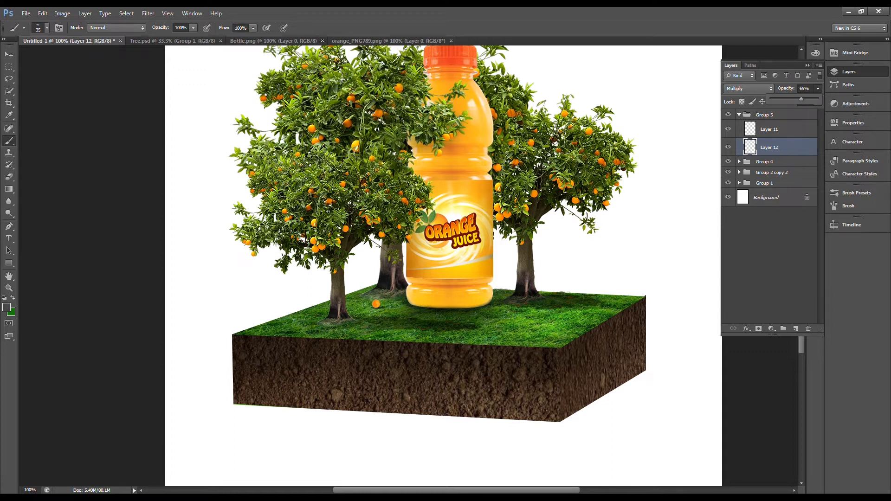
pyautogui.click(739, 114)
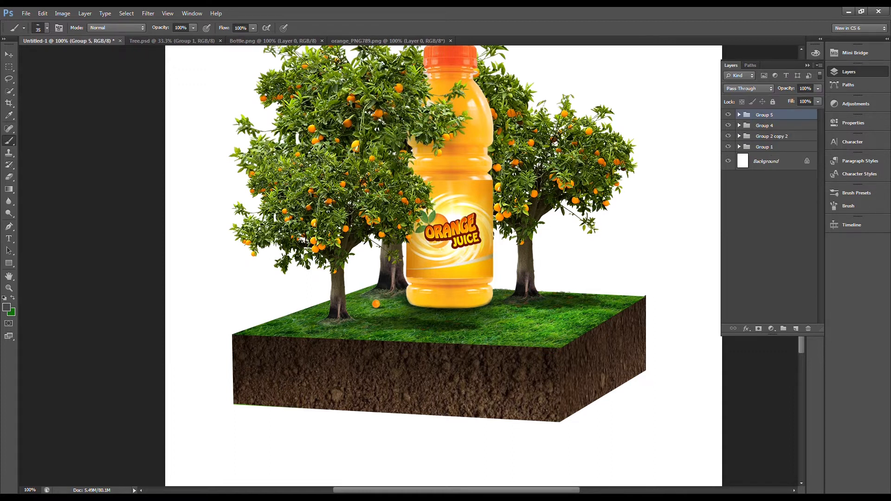
# - Duplicate the orange group and spread smaller copies on the grass around the base of the tree right of the bottle
pyautogui.moveTo(365, 290); pyautogui.dragTo(502, 290)
pyautogui.hotkey('ctrl', 't')
pyautogui.press('Return')
pyautogui.press('b')
pyautogui.moveTo(503, 290); pyautogui.dragTo(560, 299)
pyautogui.moveTo(504, 315); pyautogui.dragTo(504, 308)
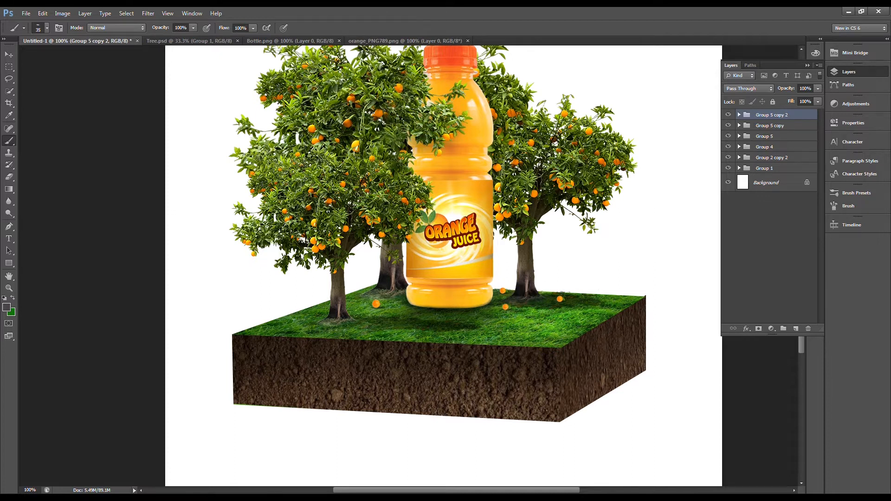
# - Duplicate the orange group once more, enlarge the copy beside the bottle's base to about 144% by 147%, and show the rulers
pyautogui.hotkey('ctrl', 'j')
pyautogui.hotkey('ctrl', 't')
pyautogui.hotkey('ctrl', 'r')
pyautogui.press('Return')
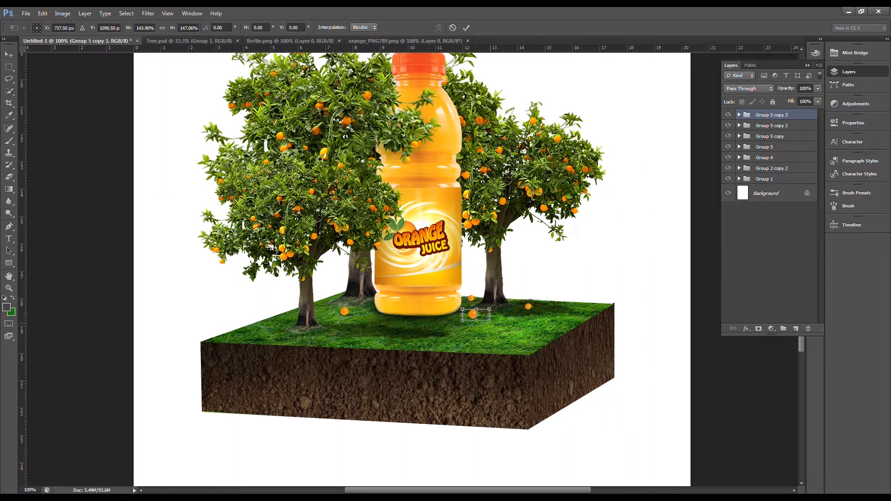
pyautogui.press('b')
# - Scatter more copies of the orange group around the front tree, in front of the bottle and towards the grass's right corner
pyautogui.moveTo(424, 322); pyautogui.dragTo(289, 318)
pyautogui.hotkey('ctrl', 'j')
pyautogui.hotkey('ctrl', 'j')
pyautogui.moveTo(402, 305); pyautogui.dragTo(389, 306)
pyautogui.hotkey('ctrl', 'j')
pyautogui.moveTo(476, 291); pyautogui.dragTo(477, 293)
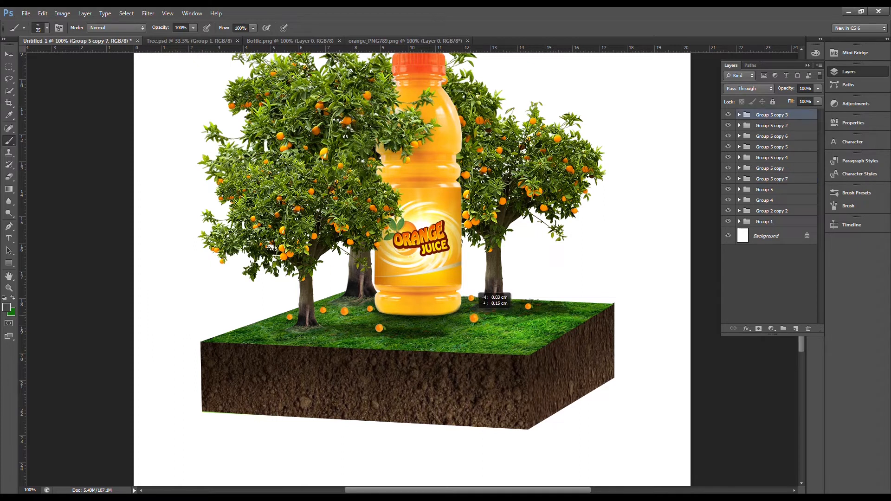
pyautogui.moveTo(547, 297); pyautogui.dragTo(576, 278)
pyautogui.hotkey('ctrl', 'j')
pyautogui.hotkey('ctrl', '-')
pyautogui.hotkey('ctrl', '-')
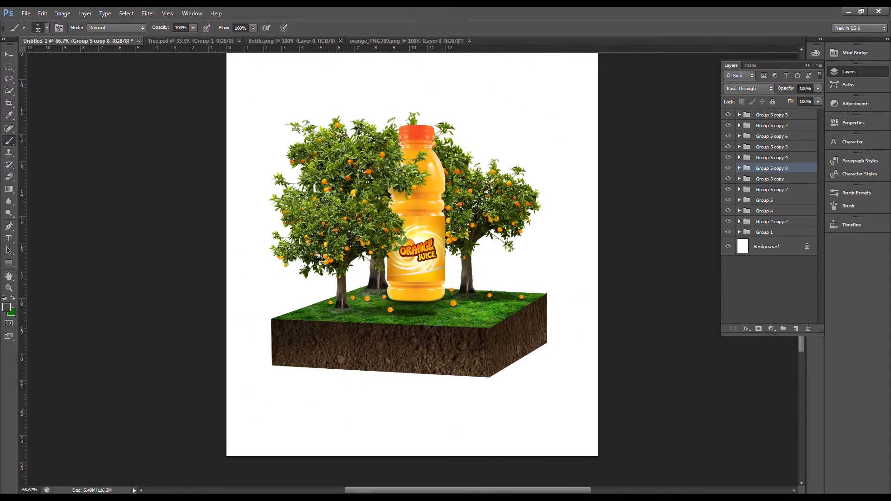
# - Open the Playing.psd image of the boys playing in the forest
pyautogui.click(26, 13)
pyautogui.click(38, 33)
pyautogui.doubleClick(679, 125)
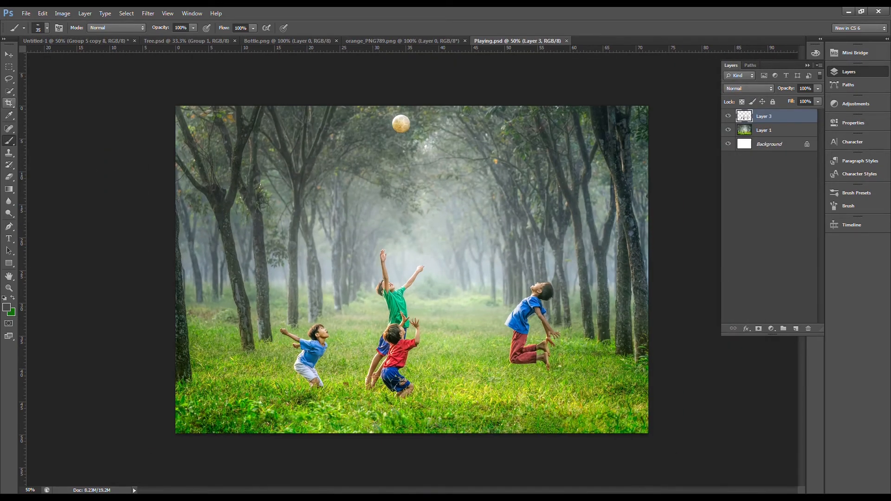
# - Select the boy in the blue shirt and white shorts on Layer 1 with the Quick Selection tool
pyautogui.click(9, 91)
pyautogui.scroll(2, 372, 375)
pyautogui.moveTo(289, 351)
pyautogui.mouseDown()
pyautogui.moveTo(298, 334)
pyautogui.moveTo(221, 292)
pyautogui.mouseUp()
pyautogui.click(772, 130)
pyautogui.scroll(1, 272, 335)
pyautogui.scroll(1, 221, 292)
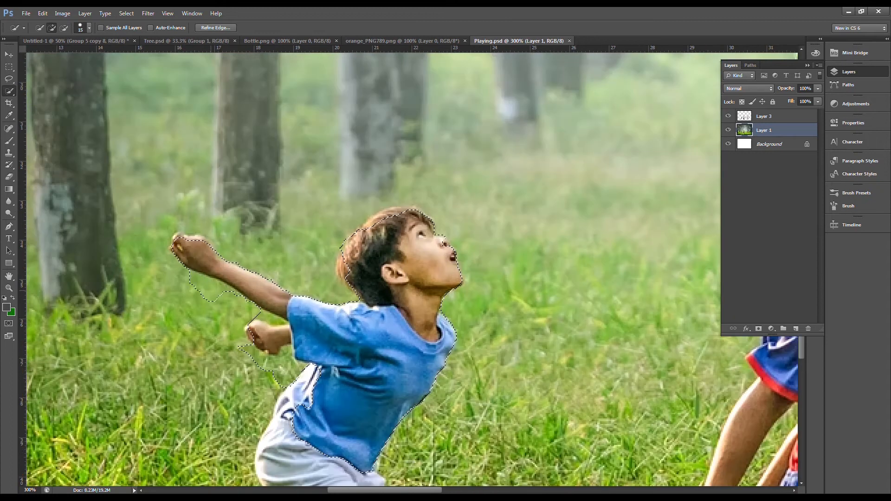
pyautogui.press('[')
pyautogui.press('[')
pyautogui.moveTo(251, 359)
pyautogui.mouseDown()
pyautogui.moveTo(273, 372)
pyautogui.moveTo(289, 359)
pyautogui.moveTo(289, 418)
pyautogui.moveTo(324, 275)
pyautogui.mouseUp()
pyautogui.moveTo(342, 330); pyautogui.dragTo(394, 379)
pyautogui.moveTo(441, 372); pyautogui.dragTo(135, 402)
# - Extend the quick selection to the boys in the green and red shirts, including their raised arms
pyautogui.moveTo(580, 228); pyautogui.dragTo(555, 140)
pyautogui.moveTo(555, 140); pyautogui.dragTo(489, 444)
pyautogui.moveTo(520, 380); pyautogui.dragTo(462, 134)
pyautogui.moveTo(650, 96); pyautogui.dragTo(572, 181)
pyautogui.moveTo(501, 181); pyautogui.dragTo(429, 195)
pyautogui.moveTo(552, 325); pyautogui.dragTo(528, 121)
pyautogui.moveTo(615, 311)
pyautogui.mouseDown()
pyautogui.moveTo(630, 195)
pyautogui.moveTo(601, 198)
pyautogui.mouseUp()
# - Refine the selection around the red-shirted boy's knees and the green-shirted boy's feet
pyautogui.hotkey('ctrl', '-')
pyautogui.scroll(-3, 412, 267)
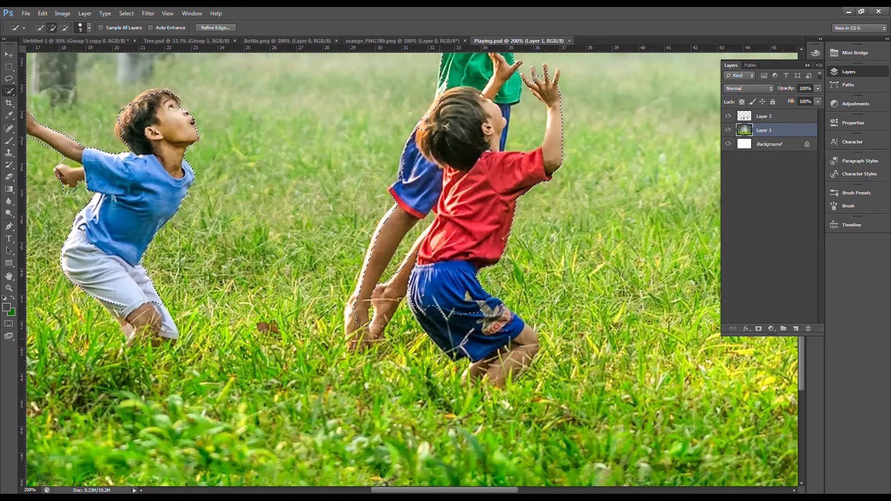
pyautogui.moveTo(525, 347); pyautogui.dragTo(481, 372)
pyautogui.moveTo(387, 299); pyautogui.dragTo(363, 339)
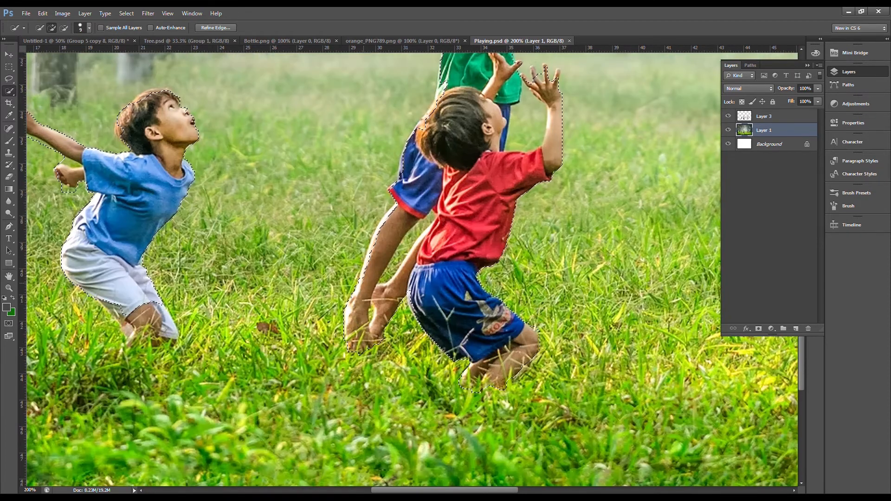
# - Hide the panels and refine the selection around the green-shirted boy's head and raised arm
pyautogui.scroll(7, 389, 221)
pyautogui.press('Tab')
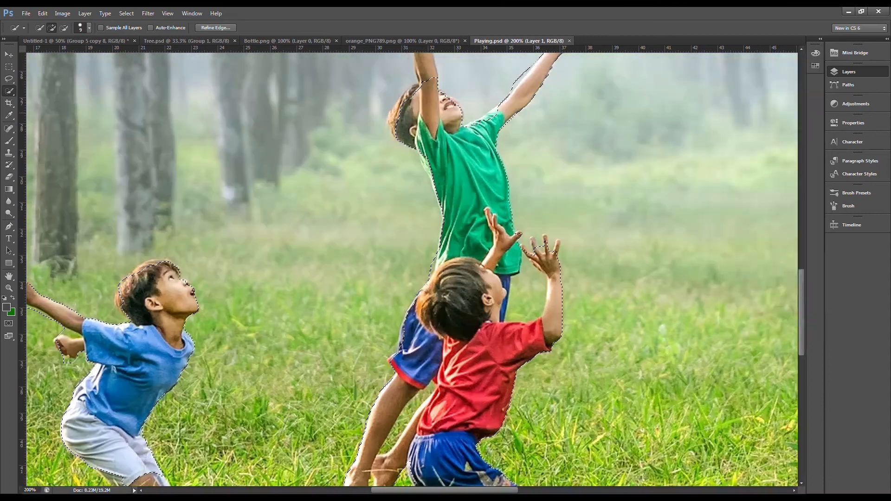
pyautogui.scroll(2, 446, 260)
pyautogui.moveTo(402, 181); pyautogui.dragTo(401, 156)
pyautogui.moveTo(542, 228); pyautogui.dragTo(553, 217)
# - Subtract the grass around the jumping boy's hands and between his fingers from the selection
pyautogui.hotkey('ctrl', '-')
pyautogui.hotkey('ctrl', '-')
pyautogui.hotkey('ctrl', '-')
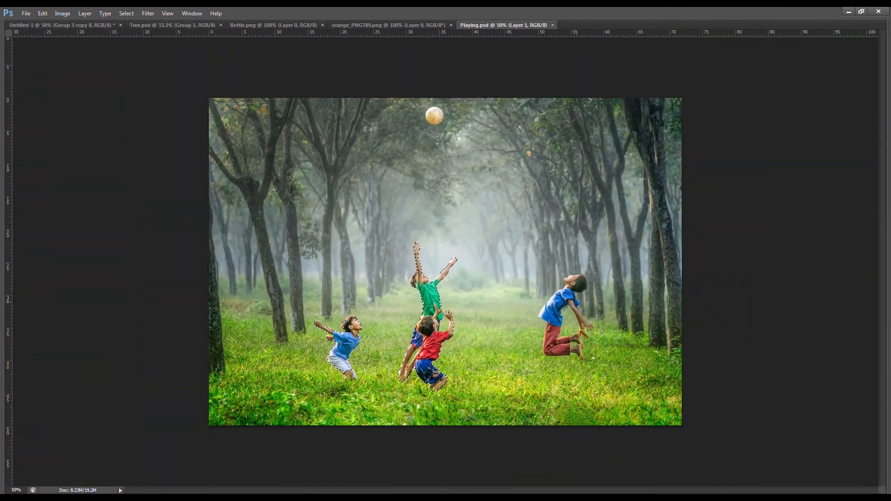
pyautogui.hotkey('ctrl', '+')
pyautogui.hotkey('ctrl', '+')
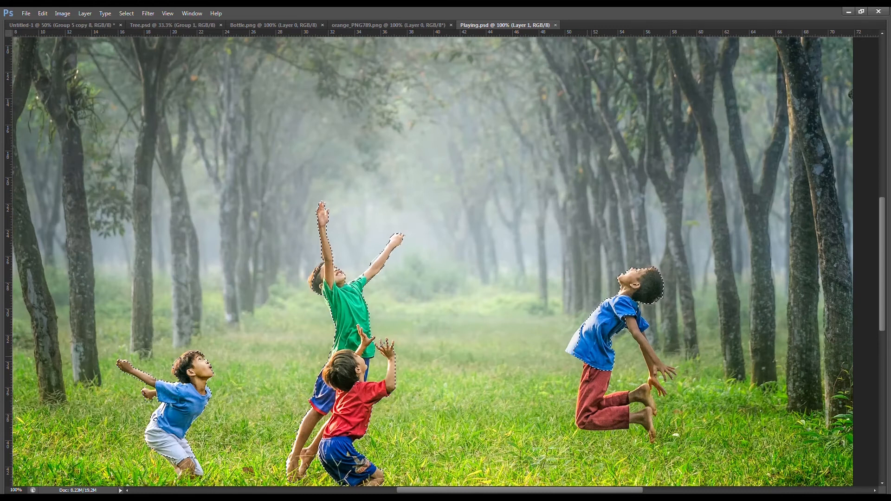
pyautogui.moveTo(578, 348)
pyautogui.mouseDown()
pyautogui.moveTo(596, 395)
pyautogui.moveTo(646, 420)
pyautogui.moveTo(650, 338)
pyautogui.mouseUp()
pyautogui.scroll(10, 668, 342)
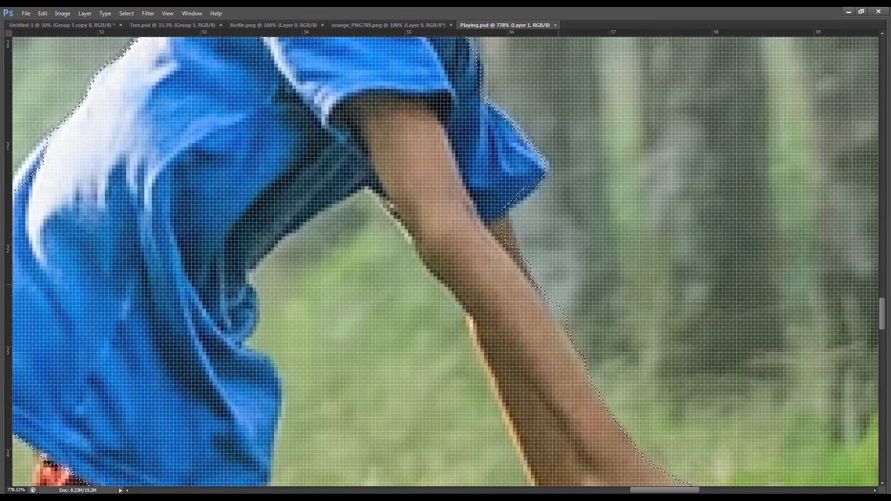
pyautogui.moveTo(603, 432); pyautogui.dragTo(343, 58)
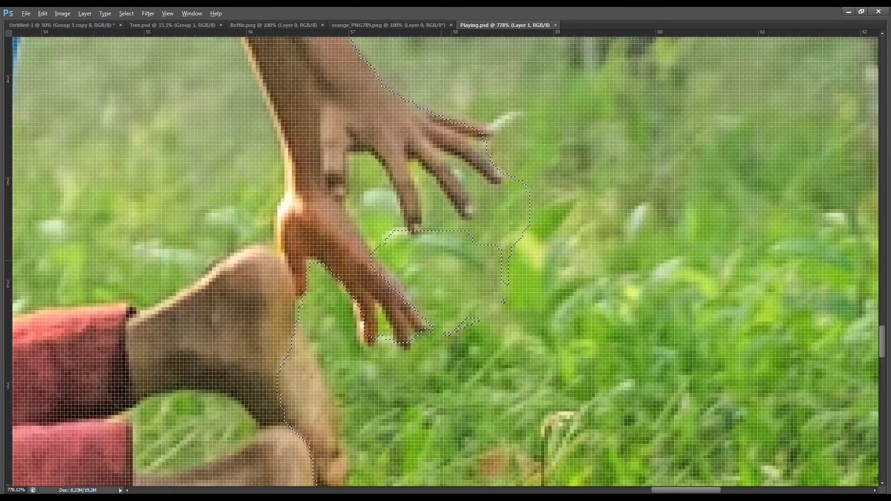
pyautogui.keyDown('alt'); pyautogui.click(412, 173); pyautogui.keyUp('alt')
pyautogui.keyDown('alt'); pyautogui.click(460, 172); pyautogui.keyUp('alt')
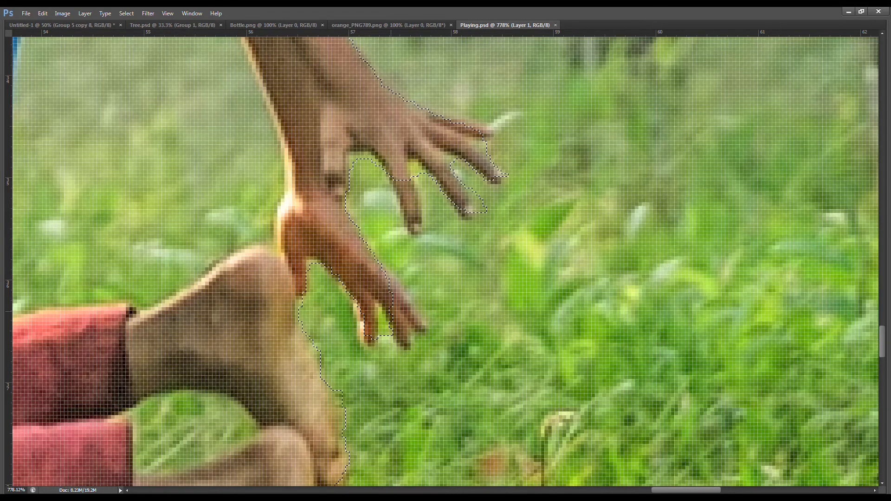
# - Refine the selection at the jumping boy's toes and remove the patch of grass beneath his lower leg
pyautogui.moveTo(371, 395); pyautogui.dragTo(460, 216)
pyautogui.moveTo(404, 376); pyautogui.dragTo(431, 231)
pyautogui.moveTo(421, 357); pyautogui.dragTo(427, 382)
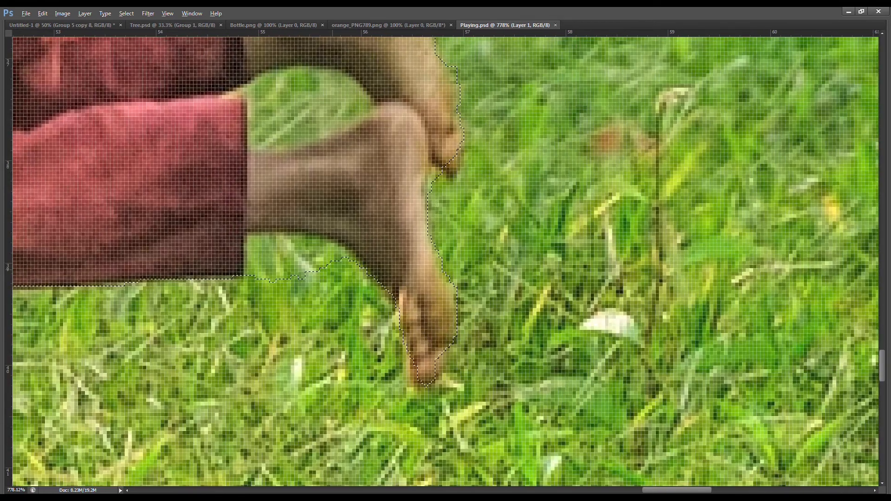
pyautogui.moveTo(256, 278); pyautogui.dragTo(253, 273)
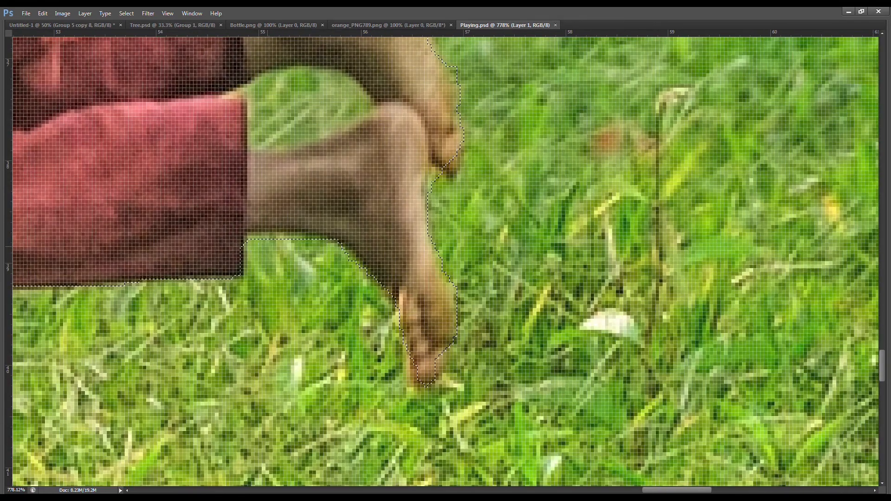
# - Examine the selection edges along the jumping boy's trousers, shirt and head, and check the whole selection with the panels shown
pyautogui.hotkey('ctrl', '-')
pyautogui.hotkey('ctrl', '-')
pyautogui.hotkey('ctrl', '-')
pyautogui.moveTo(337, 275); pyautogui.dragTo(639, 400)
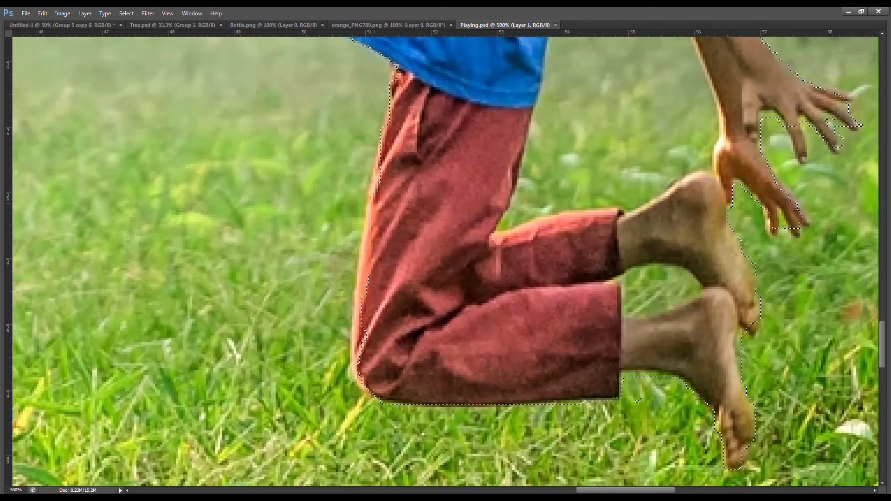
pyautogui.hotkey('ctrl', '-')
pyautogui.hotkey('ctrl', '-')
pyautogui.moveTo(515, 223); pyautogui.dragTo(509, 326)
pyautogui.moveTo(526, 183); pyautogui.dragTo(507, 358)
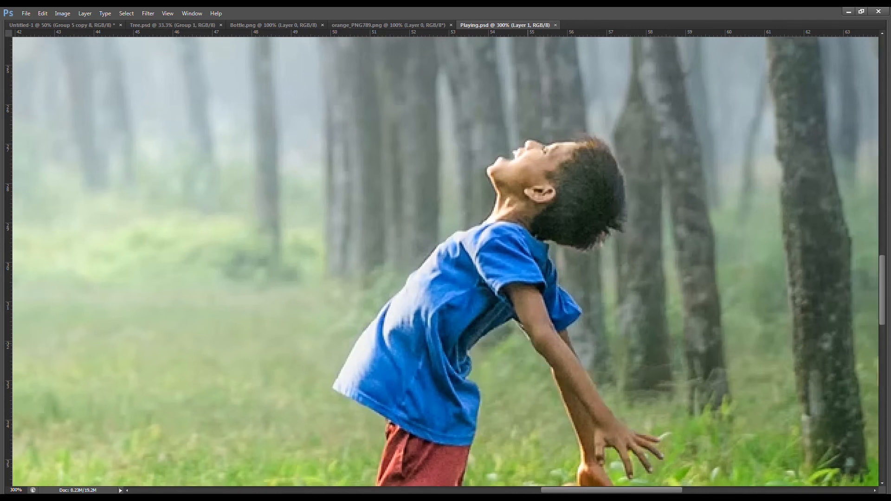
pyautogui.hotkey('ctrl', '-')
pyautogui.hotkey('ctrl', '-')
pyautogui.hotkey('ctrl', '-')
pyautogui.hotkey('ctrl', '-')
pyautogui.hotkey('ctrl', '-')
pyautogui.press('Tab')
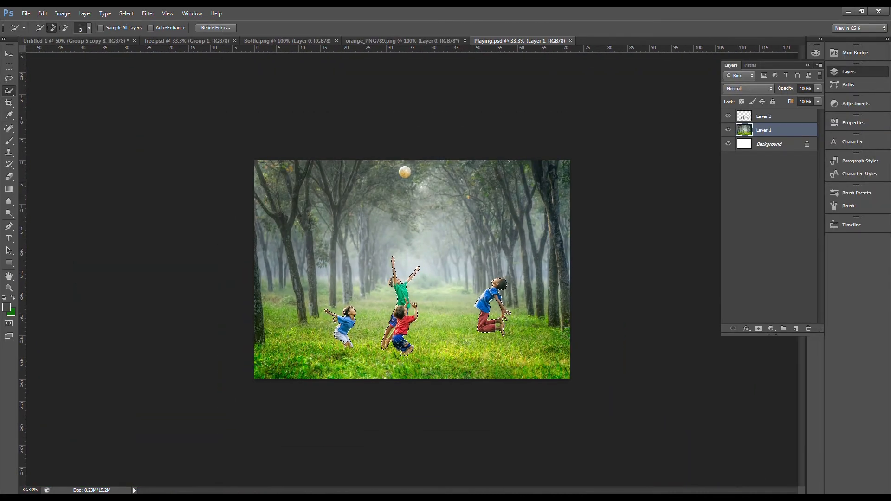
# - Bring the cut-out boys on Layer 3 of Playing.psd into the bottle composition as a new layer
pyautogui.press('Delete')
pyautogui.moveTo(405, 294); pyautogui.dragTo(432, 339)
pyautogui.moveTo(432, 339); pyautogui.dragTo(417, 318)
# - Scale the boys down and place them on the grass in front of the bottle and trees
pyautogui.hotkey('ctrl', 't')
pyautogui.moveTo(570, 224); pyautogui.dragTo(513, 255)
pyautogui.moveTo(503, 288); pyautogui.dragTo(492, 303)
pyautogui.moveTo(502, 269); pyautogui.dragTo(484, 290)
pyautogui.moveTo(457, 318); pyautogui.dragTo(461, 322)
pyautogui.press('Return')
pyautogui.press('w')
pyautogui.hotkey('ctrl', '+')
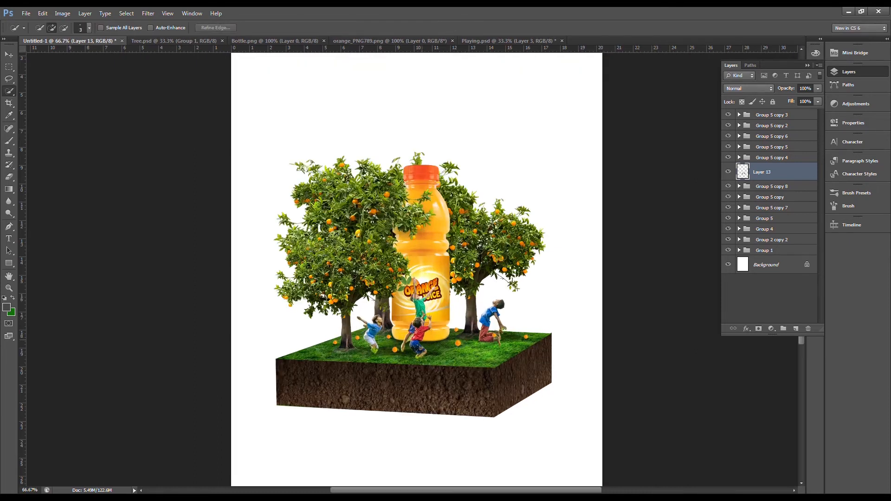
# - Bring the boys' Layer 13 to the top of the layer stack and undo a small shift of Group 2 copy 2
pyautogui.hotkey('ctrl', 'shift', ']')
pyautogui.moveTo(471, 323); pyautogui.dragTo(475, 325)
pyautogui.hotkey('ctrl', 'z')
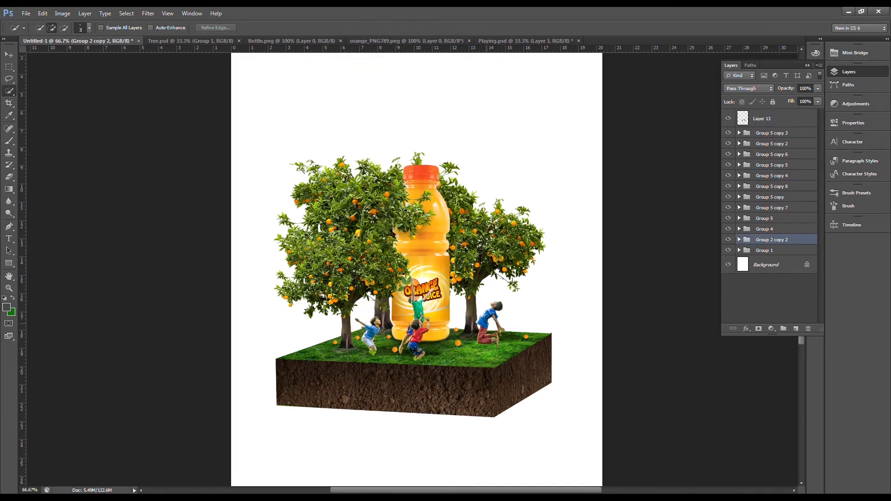
# - Nudge the right-hand orange tree outwards, then slightly rescale the boys on Layer 13 and reposition them on the grass
pyautogui.moveTo(473, 289); pyautogui.dragTo(482, 293)
pyautogui.moveTo(488, 319); pyautogui.dragTo(490, 321)
pyautogui.hotkey('ctrl', 't')
pyautogui.moveTo(506, 282); pyautogui.dragTo(501, 284)
pyautogui.press('Return')
pyautogui.moveTo(416, 343); pyautogui.dragTo(420, 344)
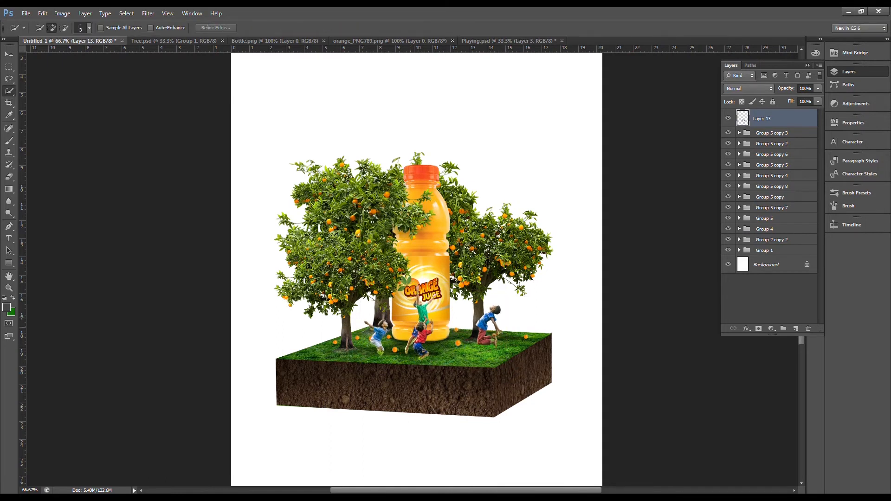
# - Add a Curves adjustment clipped to the boys' layer with a red-channel point at input 123, output 132
pyautogui.click(772, 329)
pyautogui.click(792, 179)
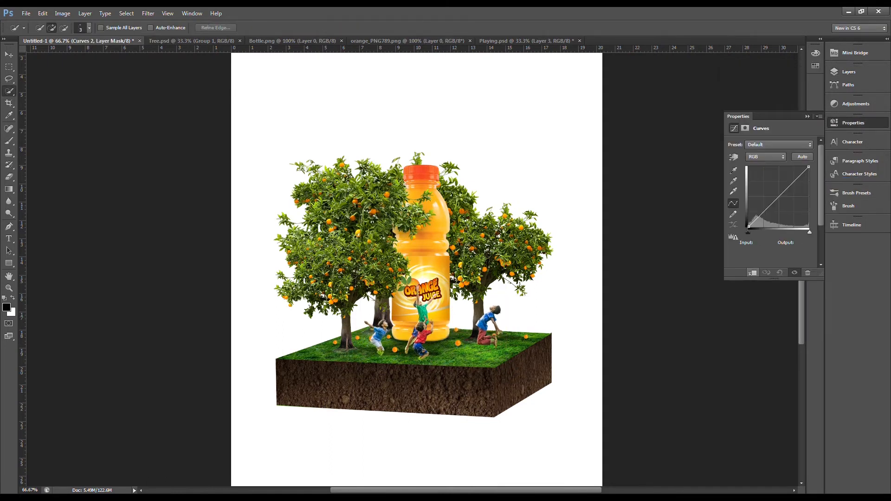
pyautogui.click(778, 195)
pyautogui.click(766, 157)
pyautogui.click(762, 167)
# - Select the yellow-tinted feet of the jumping boys and give Layer 13 a layer mask
pyautogui.scroll(2, 383, 354)
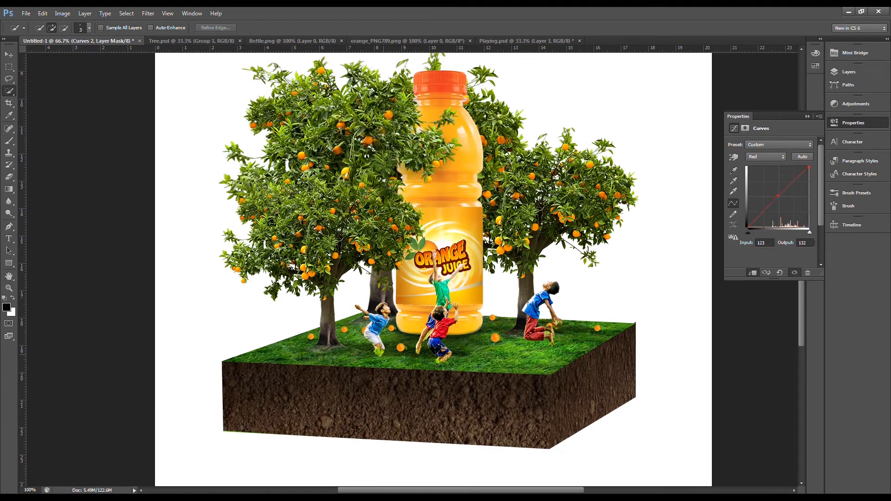
pyautogui.scroll(1, 374, 334)
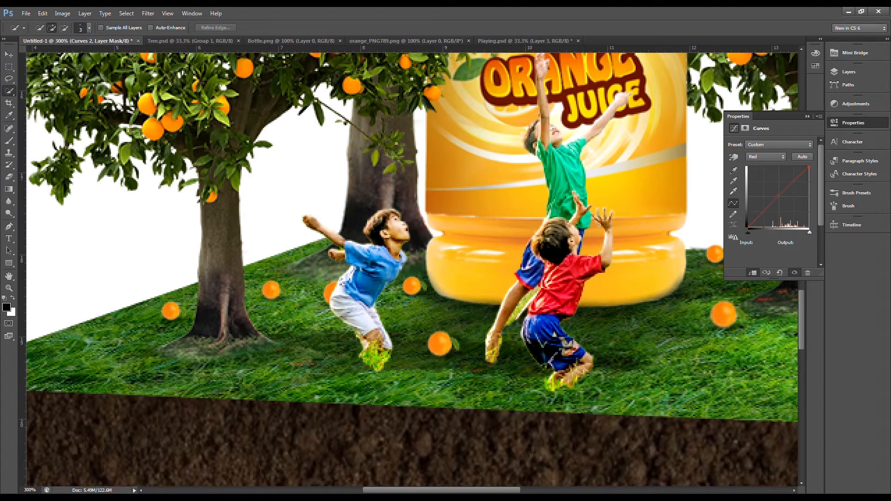
pyautogui.press('Tab')
pyautogui.moveTo(889, 40)
pyautogui.click(848, 36)
pyautogui.click(769, 101)
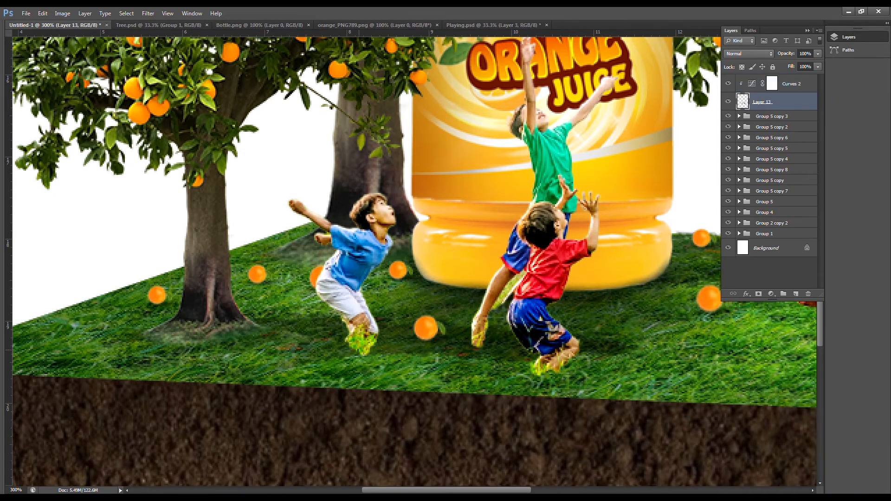
pyautogui.scroll(1, 361, 344)
pyautogui.press('Tab')
pyautogui.click(759, 329)
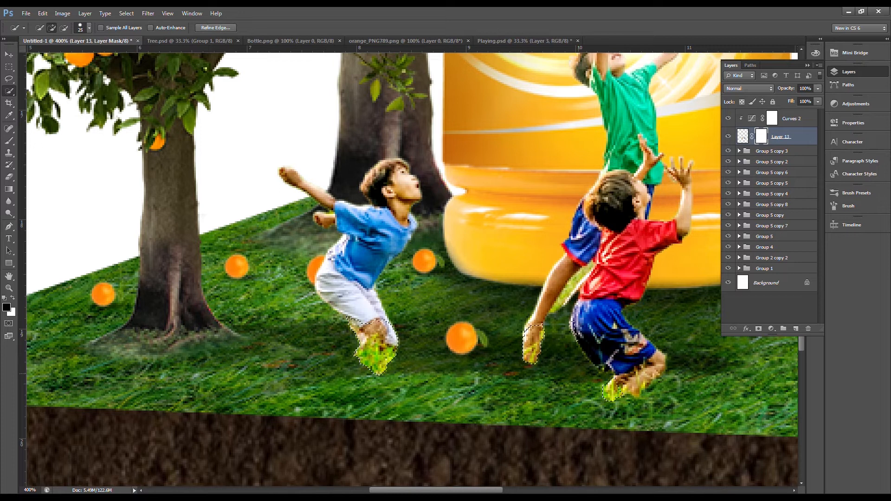
# - Add a clipped Curves adjustment limited to the selected feet and correct their yellow tint through the overall and individual colour curves
pyautogui.hotkey('ctrl', '-')
pyautogui.hotkey('ctrl', '-')
pyautogui.press('Tab')
pyautogui.hotkey('ctrl', '-')
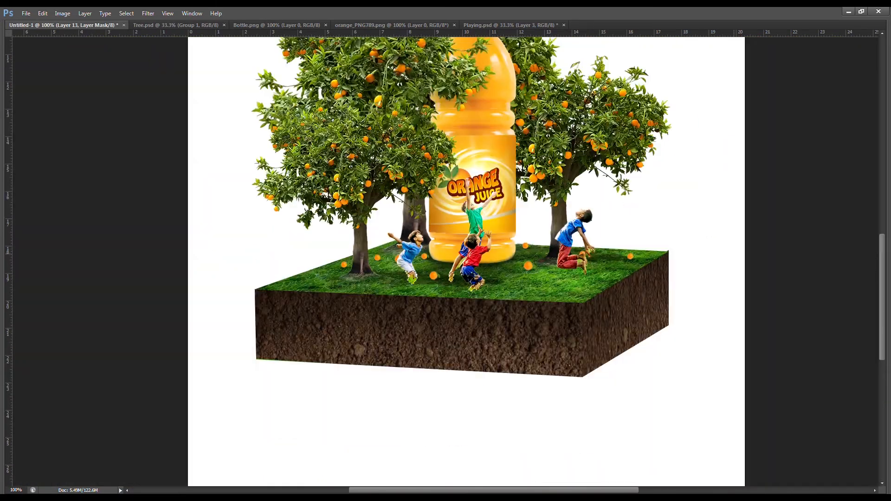
pyautogui.press('Tab')
pyautogui.hotkey('ctrl', '2')
pyautogui.click(771, 329)
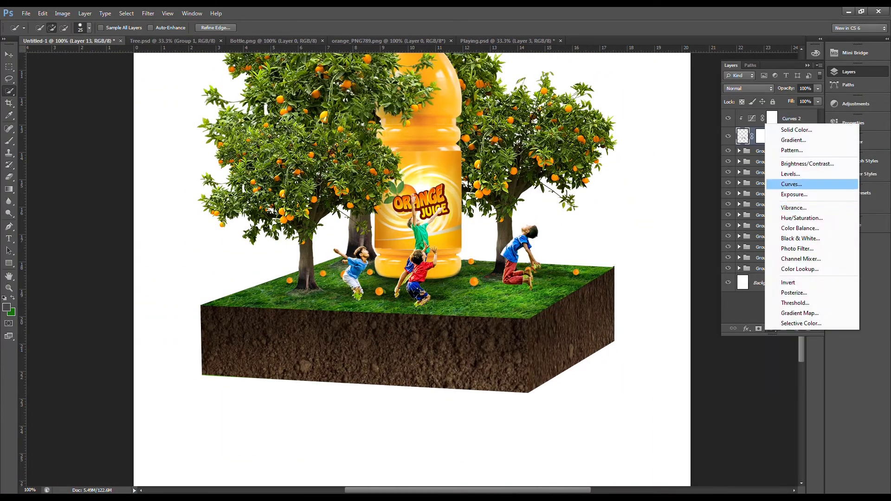
pyautogui.click(789, 183)
pyautogui.moveTo(776, 205)
pyautogui.mouseDown()
pyautogui.moveTo(785, 205)
pyautogui.moveTo(779, 194)
pyautogui.mouseUp()
pyautogui.click(766, 157)
pyautogui.click(768, 190)
pyautogui.click(767, 157)
pyautogui.click(769, 180)
pyautogui.moveTo(778, 198); pyautogui.dragTo(780, 196)
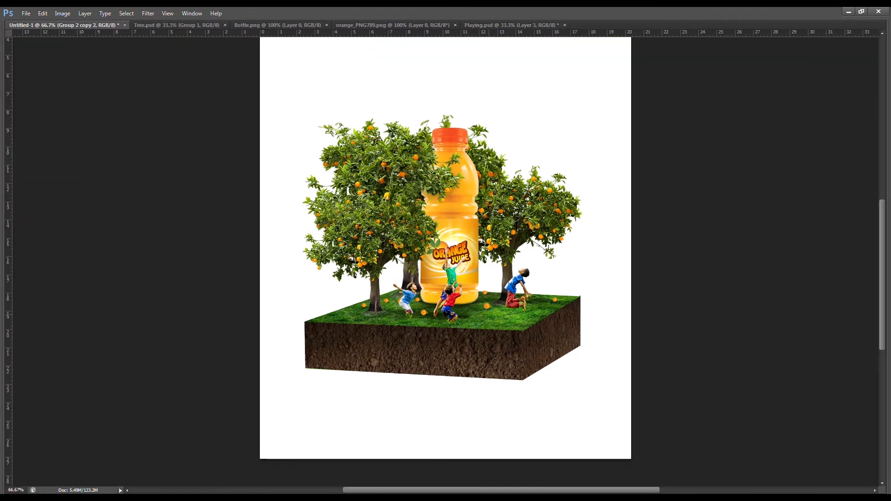
# - Duplicate the boys' Layer 13 and give the copy a black Color Overlay
pyautogui.keyDown('ctrl'); pyautogui.click(515, 287); pyautogui.keyUp('ctrl')
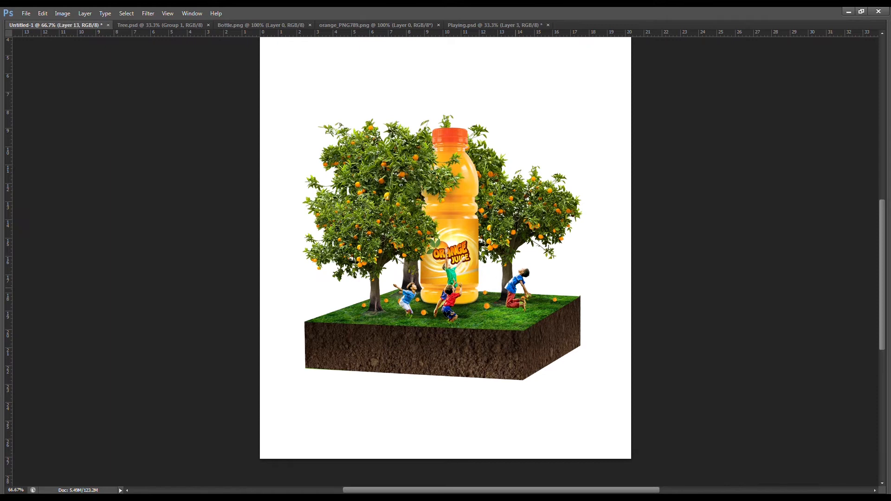
pyautogui.press('Tab')
pyautogui.press('F7')
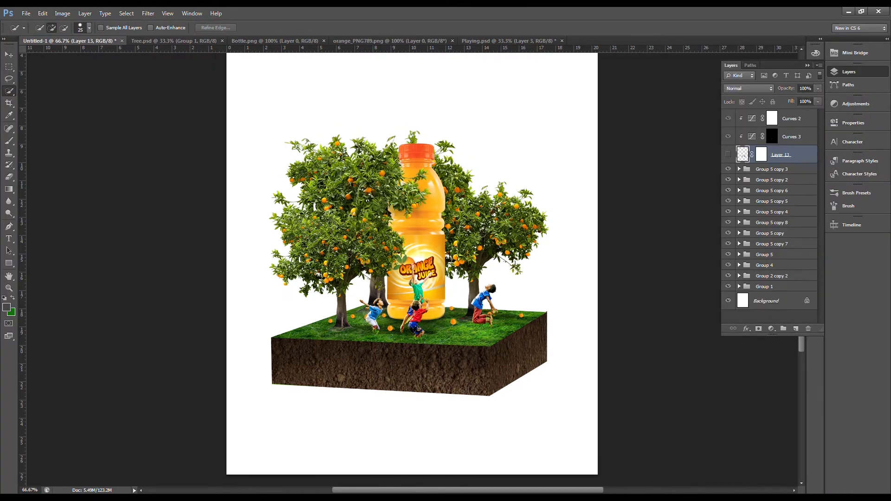
pyautogui.hotkey('ctrl', 'j')
pyautogui.click(746, 328)
pyautogui.click(767, 397)
pyautogui.click(683, 86)
pyautogui.moveTo(539, 195); pyautogui.dragTo(571, 259)
pyautogui.press('Return')
pyautogui.press('Return')
# - Flatten and skew the black copy of the boys across the grass so it forms their cast shadows
pyautogui.hotkey('ctrl', 't')
pyautogui.moveTo(429, 258); pyautogui.dragTo(454, 320)
pyautogui.moveTo(499, 339); pyautogui.dragTo(529, 320)
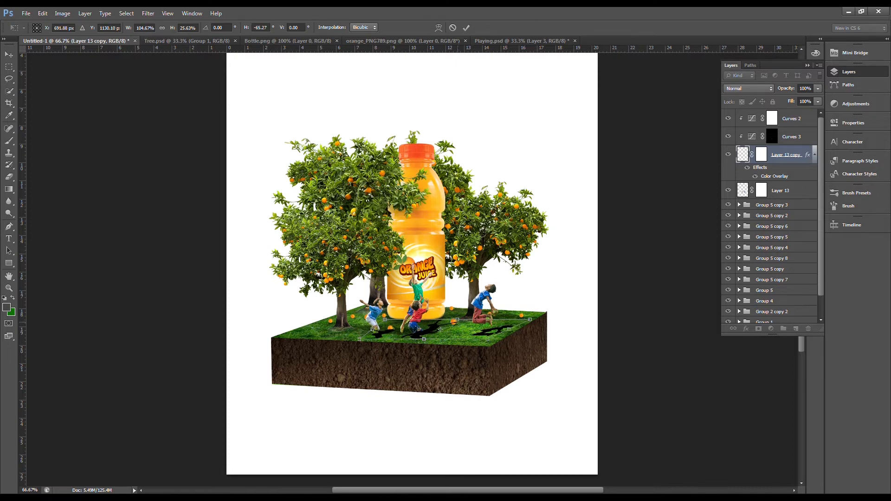
pyautogui.press('Return')
# - Apply a Gaussian Blur to the boys' shadow layer and lower its opacity to 59%
pyautogui.click(148, 13)
pyautogui.moveTo(186, 107)
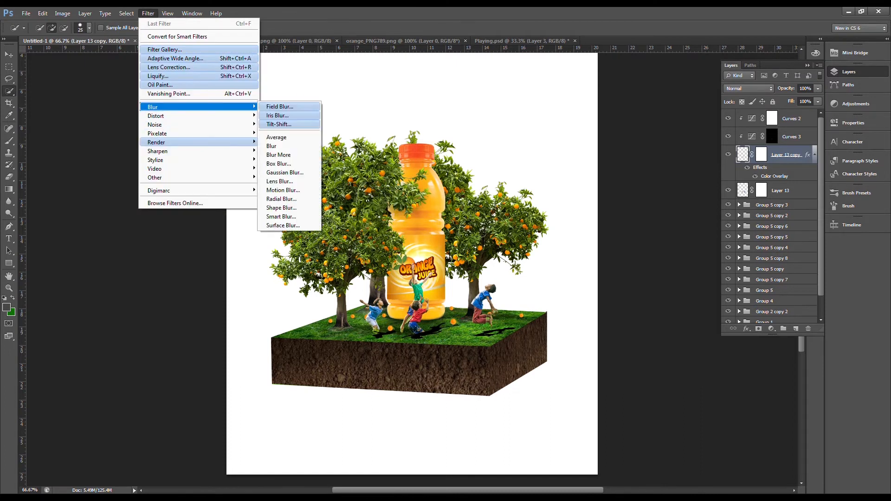
pyautogui.click(285, 172)
pyautogui.press('Return')
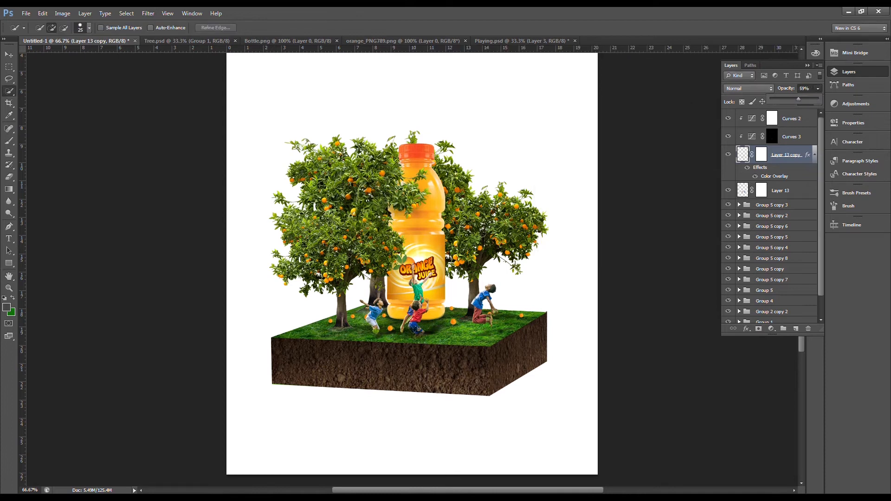
pyautogui.moveTo(786, 157); pyautogui.dragTo(785, 198)
pyautogui.hotkey('ctrl', 'z')
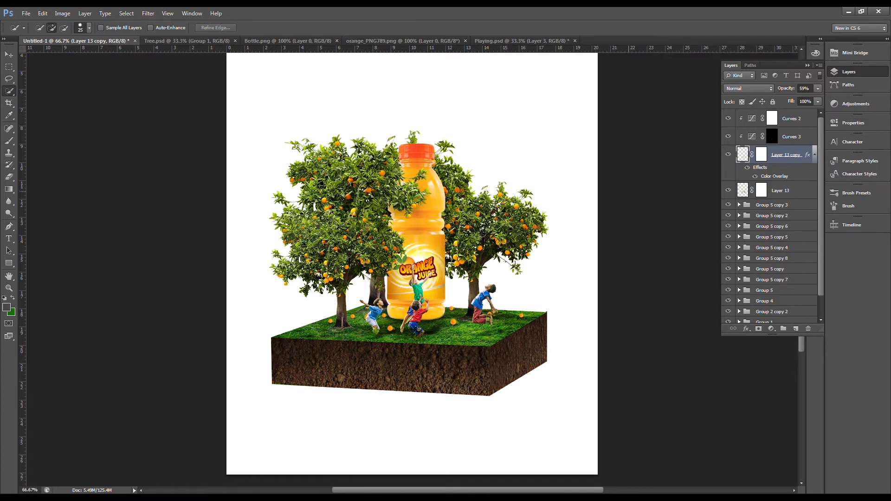
# - Group Layer 13, its shadow copy and both Curves adjustments, check the group's contents and collapse it
pyautogui.press('Tab')
pyautogui.hotkey('ctrl', '-')
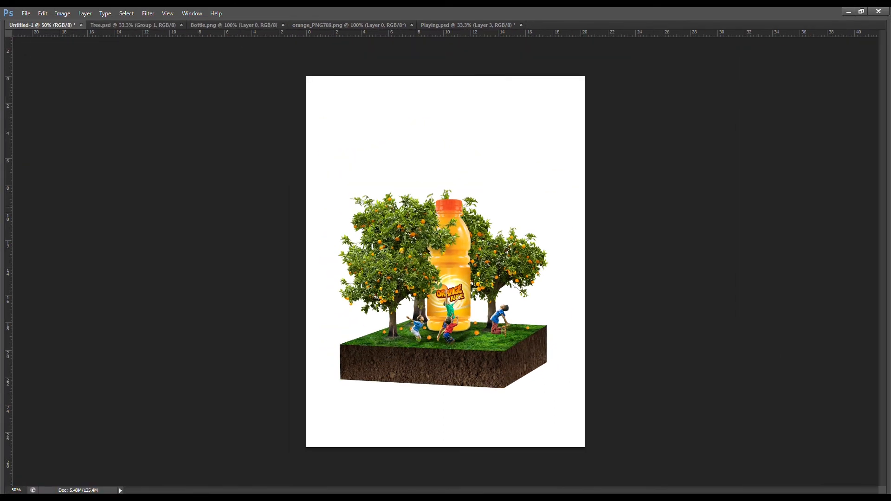
pyautogui.press('Tab')
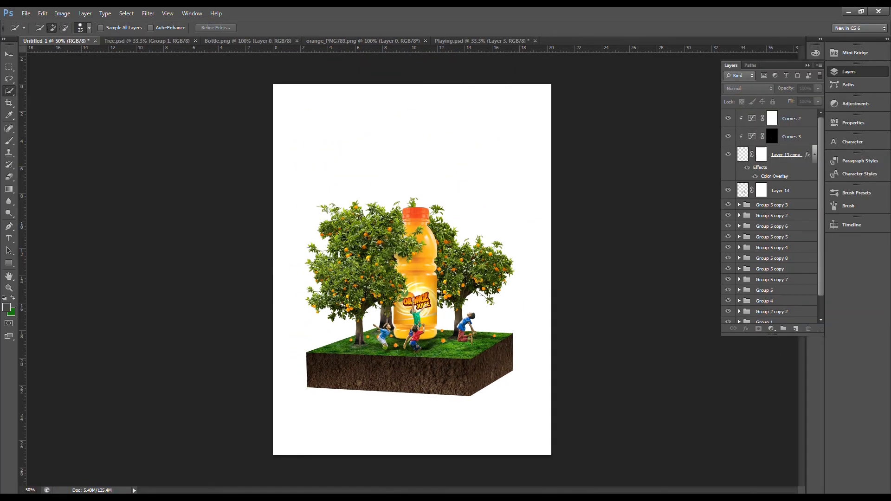
pyautogui.click(785, 191)
pyautogui.keyDown('shift'); pyautogui.click(792, 119); pyautogui.keyUp('shift')
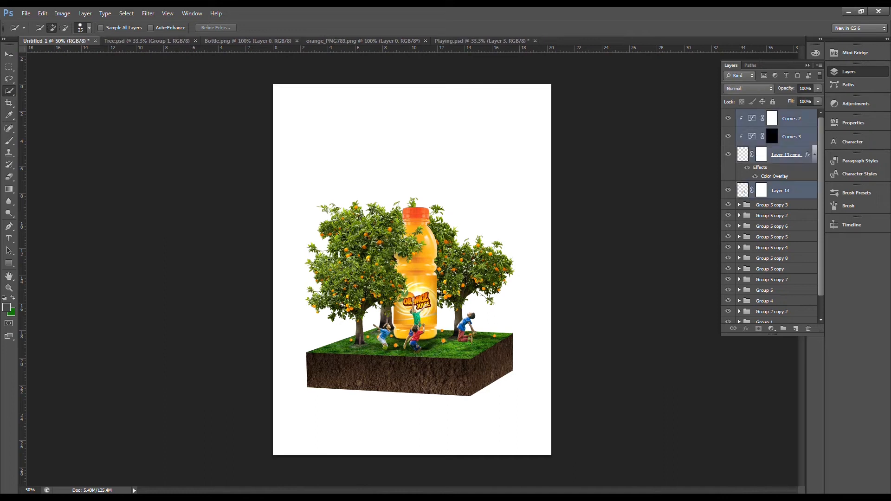
pyautogui.hotkey('ctrl', 'g')
pyautogui.click(740, 115)
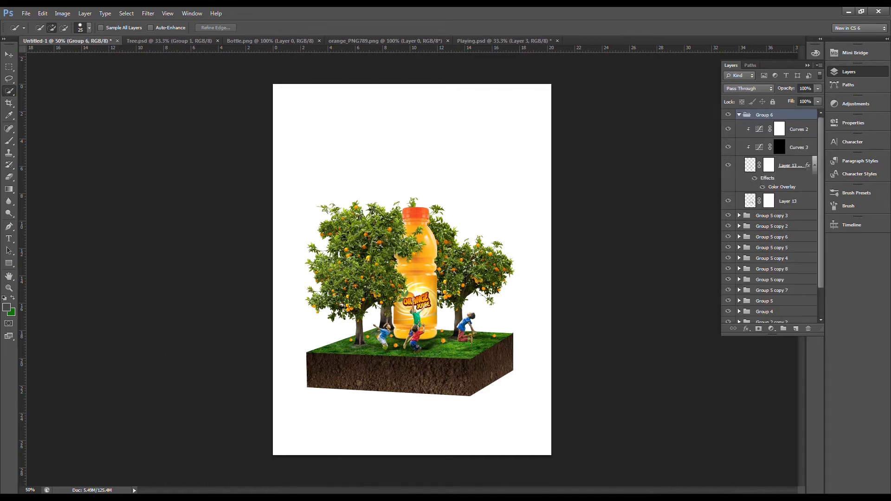
pyautogui.click(790, 166)
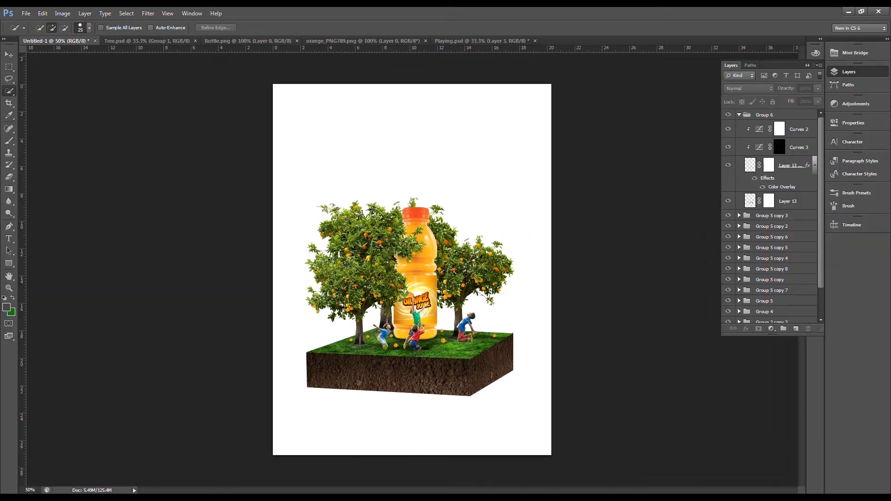
pyautogui.click(739, 115)
# - Add a new layer directly above the Background and fill it with a bright green
pyautogui.click(776, 257)
pyautogui.click(797, 329)
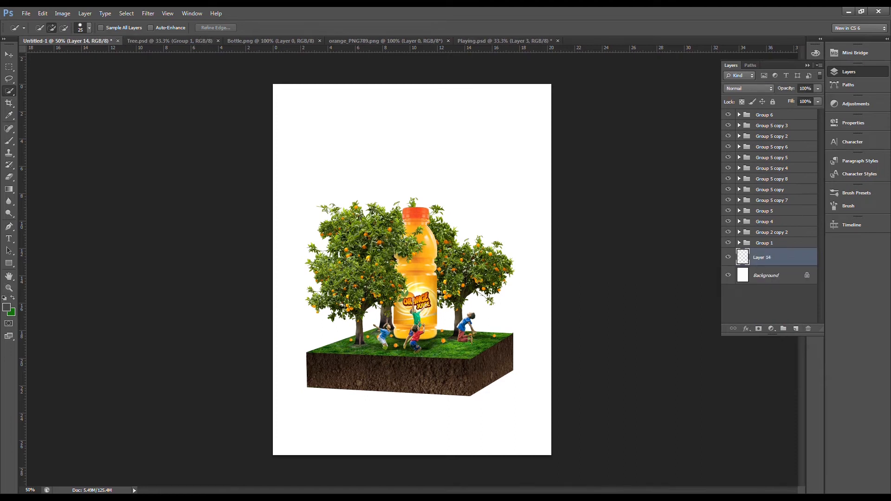
pyautogui.click(7, 308)
pyautogui.click(565, 193)
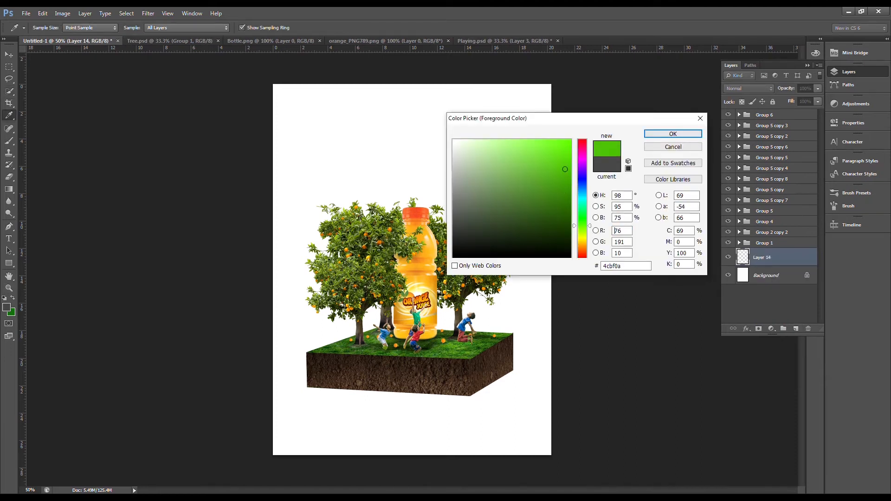
pyautogui.press('Return')
pyautogui.press('w')
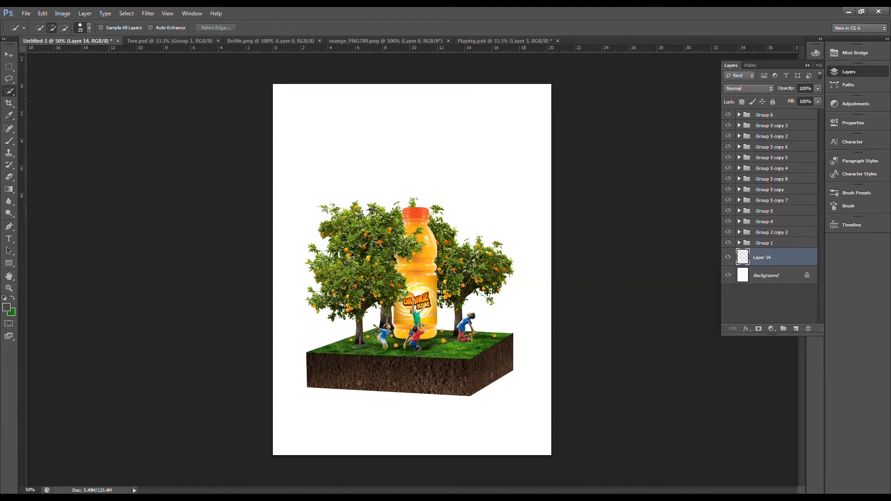
pyautogui.hotkey('alt', 'BackSpace')
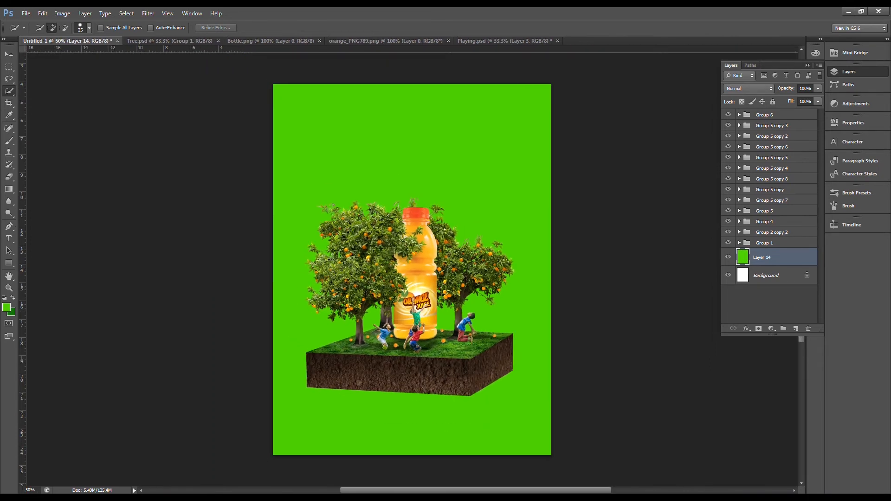
# - Open cloud_PNG24 and bring its clouds into the composition, above the green layer and behind the trees
pyautogui.press('Tab')
pyautogui.hotkey('alt', 'f')
pyautogui.press('o')
pyautogui.click(435, 124)
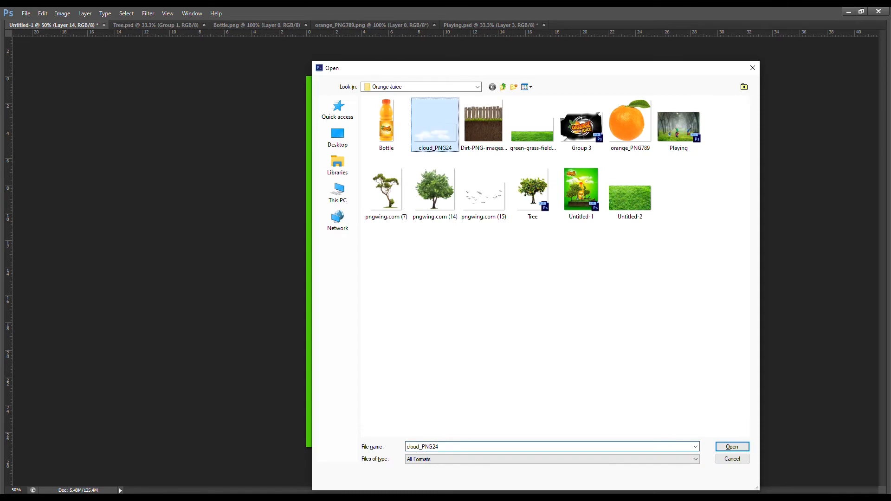
pyautogui.press('Return')
pyautogui.moveTo(495, 282); pyautogui.dragTo(501, 155)
# - Bring the birds from pngwing.com (15) into the composition, scale them down and place them over the clouds
pyautogui.hotkey('ctrl', 'o')
pyautogui.doubleClick(483, 193)
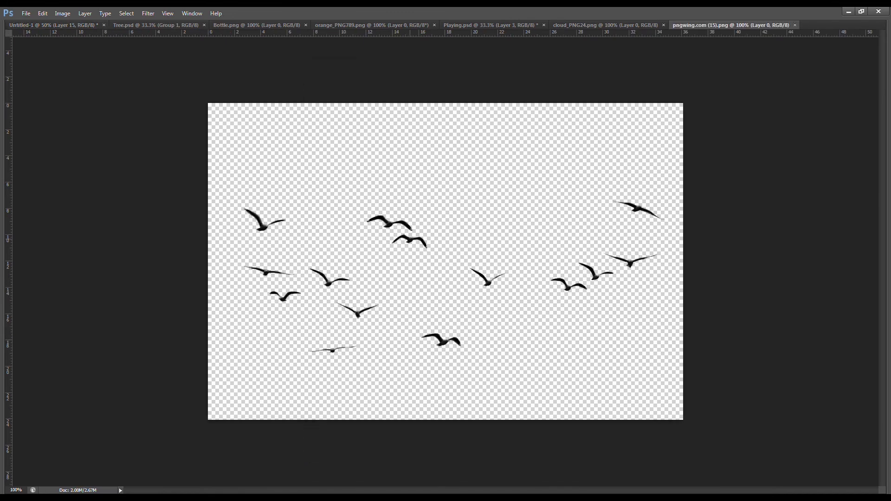
pyautogui.moveTo(367, 220); pyautogui.dragTo(446, 167)
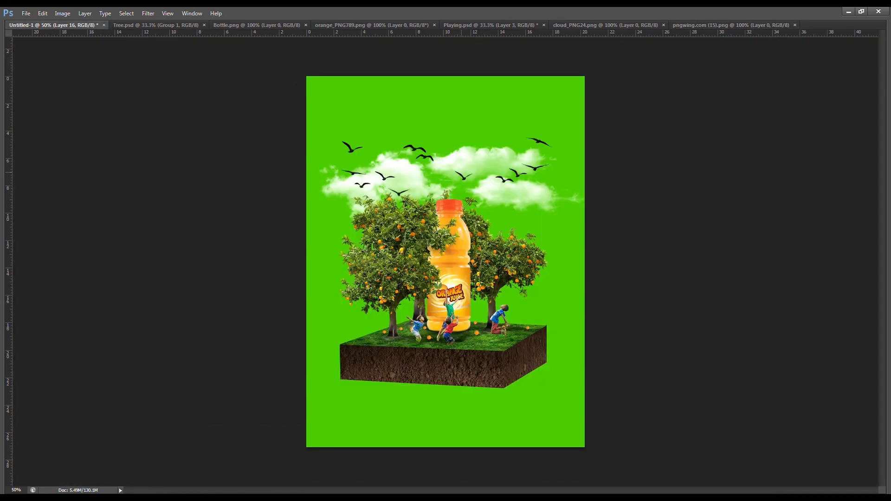
pyautogui.hotkey('ctrl', 't')
pyautogui.moveTo(552, 137); pyautogui.dragTo(532, 178)
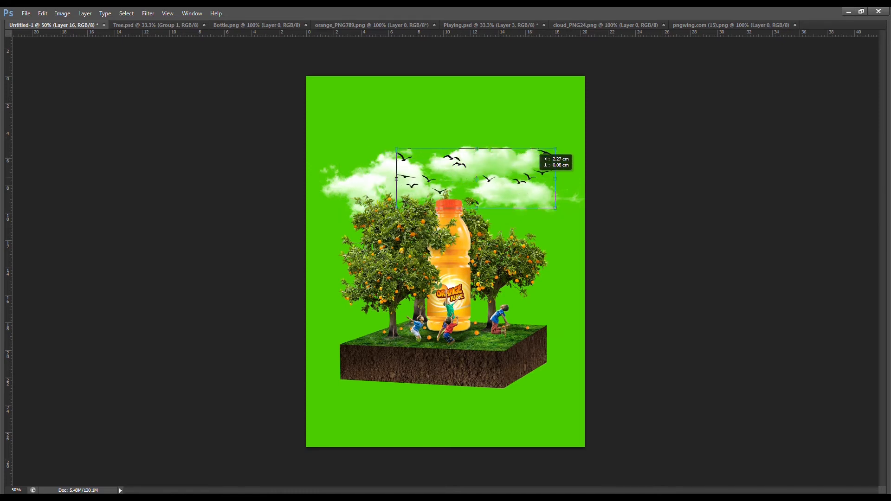
pyautogui.press('Return')
pyautogui.moveTo(513, 139)
pyautogui.mouseDown()
pyautogui.moveTo(509, 148)
pyautogui.moveTo(486, 128)
pyautogui.moveTo(513, 146)
pyautogui.mouseUp()
# - Create a new layer between the green fill and the clouds, and choose a golden yellow foreground colour
pyautogui.press('Tab')
pyautogui.click(762, 293)
pyautogui.click(796, 328)
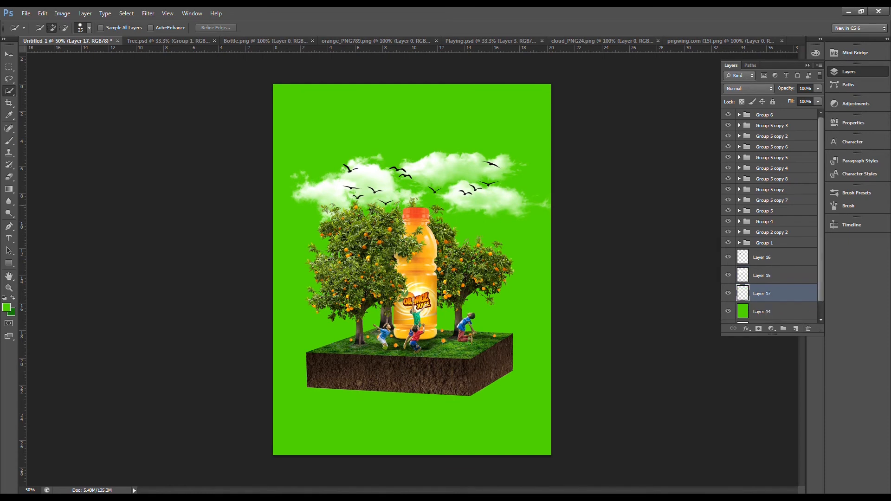
pyautogui.click(6, 308)
pyautogui.moveTo(583, 226); pyautogui.dragTo(583, 242)
pyautogui.moveTo(570, 169); pyautogui.dragTo(570, 139)
pyautogui.click(673, 135)
# - Switch to the Brush tool, enlarge the brush and set its tip to 100% roundness
pyautogui.press(']')
pyautogui.press(']')
pyautogui.press(']')
pyautogui.press(']')
pyautogui.press(']')
pyautogui.press(']')
pyautogui.press(']')
pyautogui.press(']')
pyautogui.press(']')
pyautogui.press(']')
pyautogui.press(']')
pyautogui.press(']')
pyautogui.press(']')
pyautogui.press(']')
pyautogui.press(']')
pyautogui.press(']')
pyautogui.press('b')
pyautogui.click(848, 206)
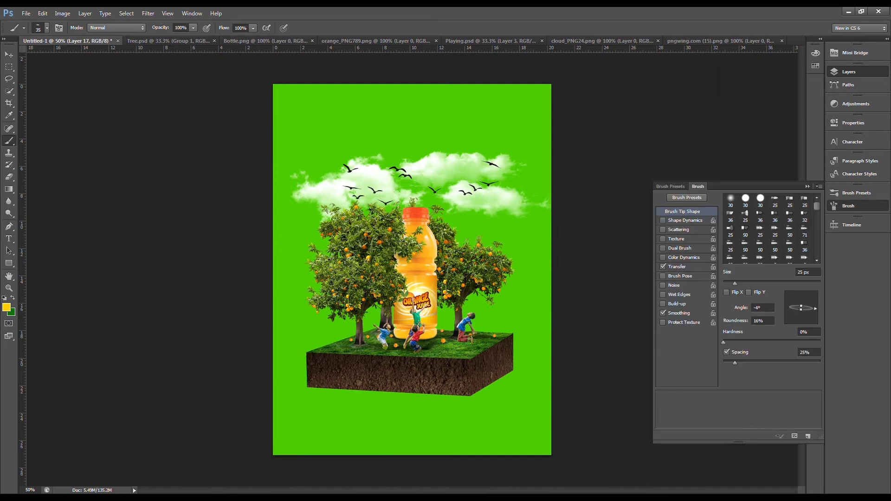
pyautogui.moveTo(801, 306); pyautogui.dragTo(803, 296)
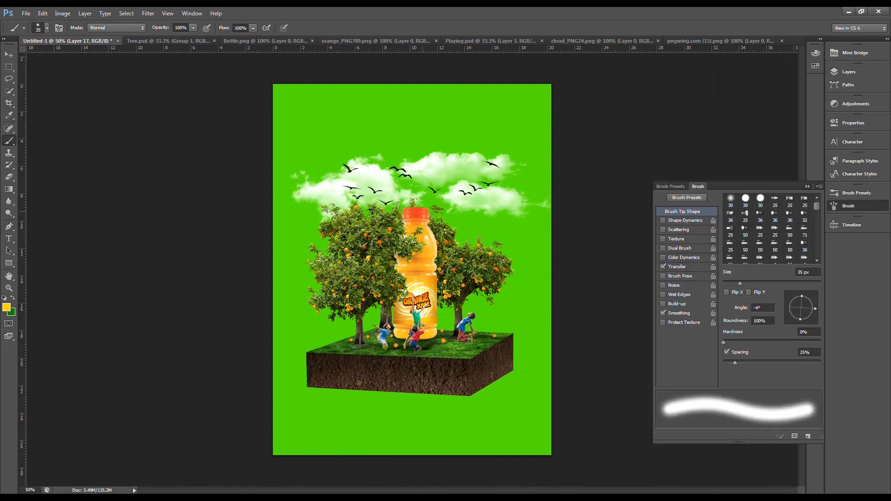
pyautogui.hotkey('ctrl', 'g')
pyautogui.press('Tab')
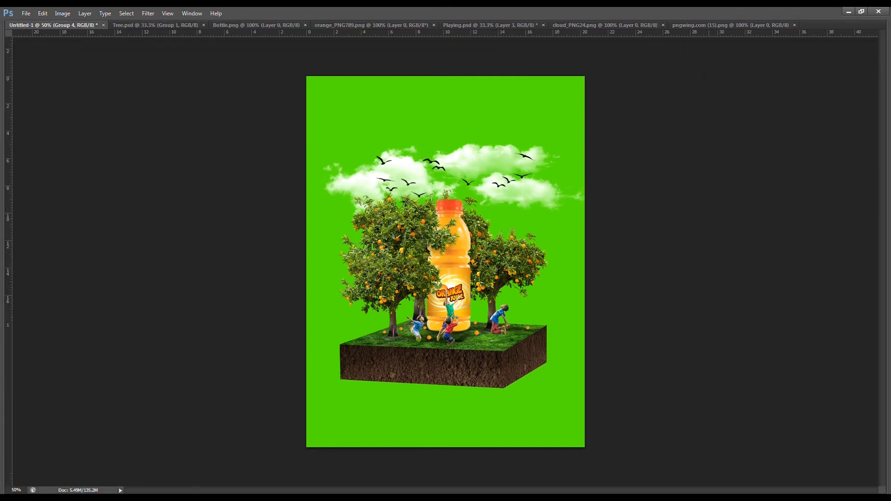
pyautogui.press('Tab')
pyautogui.press('F7')
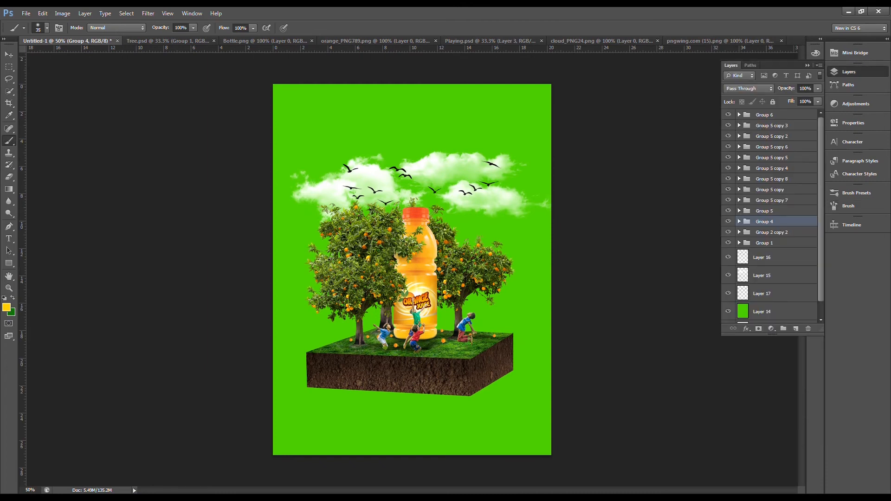
pyautogui.click(728, 293)
pyautogui.click(728, 293)
# - Paint a soft golden-yellow glow behind the bottle cap and clouds on Layer 17 with a 1000 px brush
pyautogui.click(763, 293)
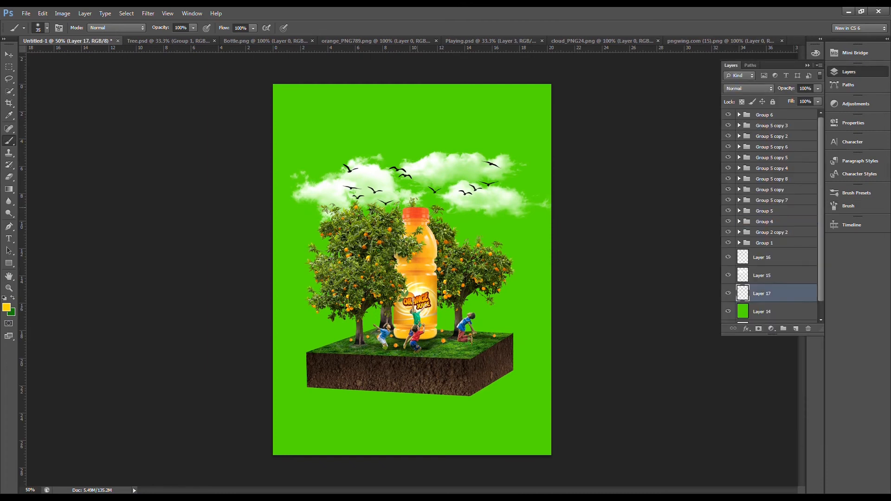
pyautogui.press(']')
pyautogui.press(']')
pyautogui.press(']')
pyautogui.press(']')
pyautogui.press(']')
pyautogui.press(']')
pyautogui.press(']')
pyautogui.press(']')
pyautogui.press(']')
pyautogui.press(']')
pyautogui.press(']')
pyautogui.press(']')
pyautogui.press(']')
pyautogui.press(']')
pyautogui.press(']')
pyautogui.press(']')
pyautogui.press(']')
pyautogui.click(413, 208)
pyautogui.click(412, 207)
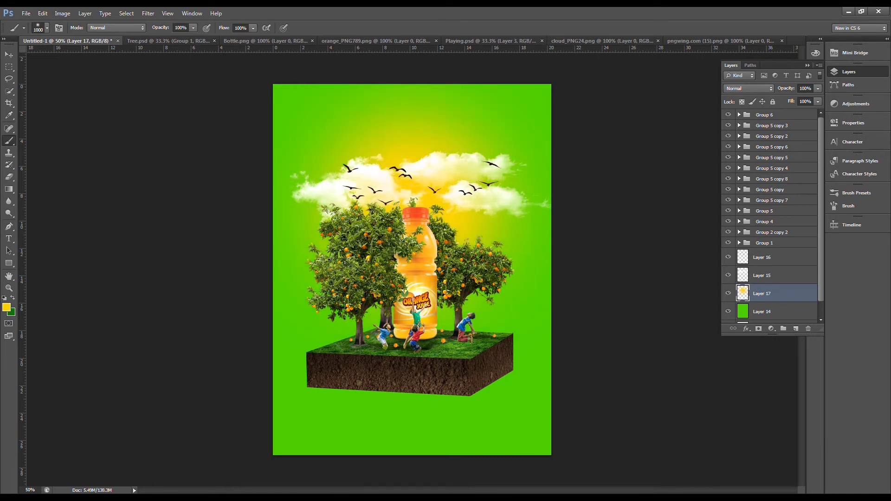
# - Add a new layer above the golden glow, reduce the brush to 300 px and choose a bright yellow foreground colour
pyautogui.click(796, 329)
pyautogui.press('[')
pyautogui.press('[')
pyautogui.press('[')
pyautogui.click(6, 307)
pyautogui.moveTo(581, 242); pyautogui.dragTo(581, 239)
pyautogui.press('Return')
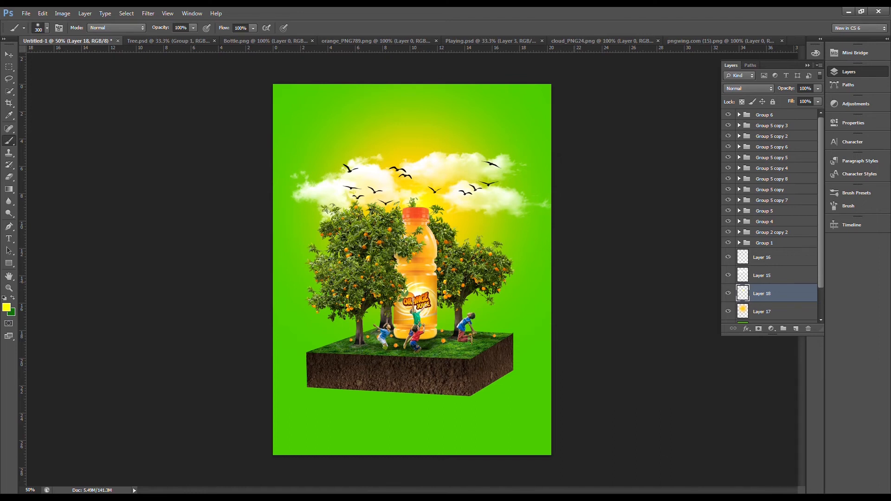
# - Add a layer directly above the green fill on Layer 14, fill it with dark green and give it a layer mask
pyautogui.scroll(-3, 780, 294)
pyautogui.click(780, 297)
pyautogui.click(796, 329)
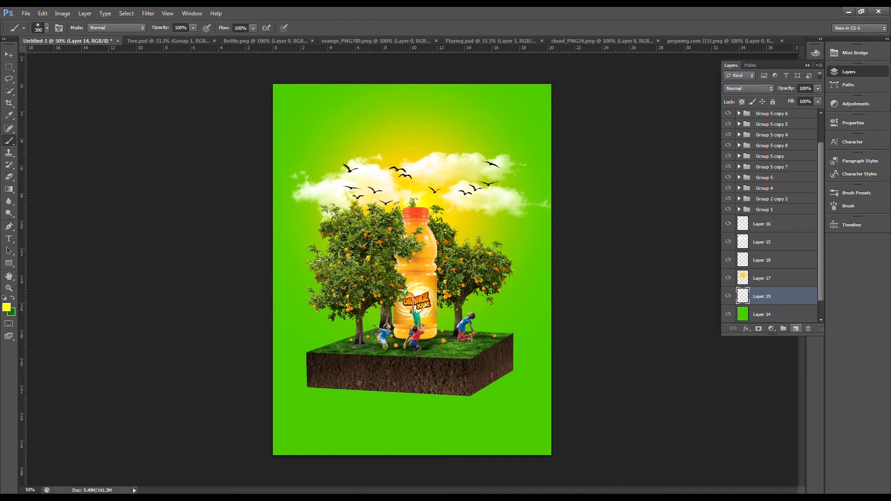
pyautogui.press('x')
pyautogui.hotkey('alt', 'BackSpace')
pyautogui.click(759, 328)
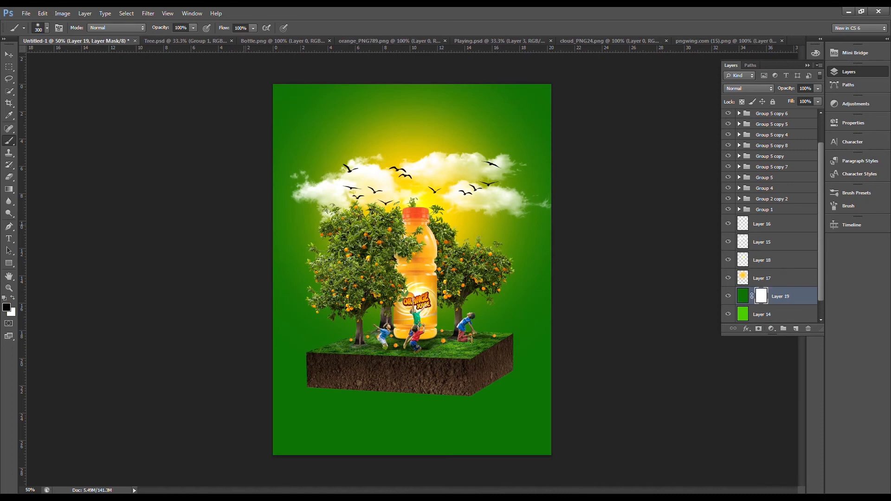
# - Mask out the centre of the dark green layer in black with a 1900 px soft brush, leaving a vignette
pyautogui.press(']')
pyautogui.press(']')
pyautogui.press(']')
pyautogui.press(']')
pyautogui.press(']')
pyautogui.press(']')
pyautogui.press(']')
pyautogui.click(407, 261)
pyautogui.click(408, 261)
pyautogui.click(408, 261)
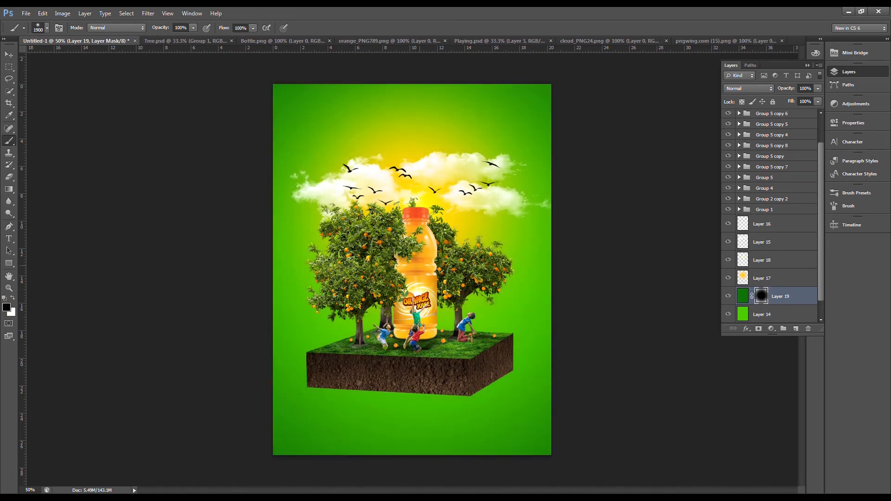
# - Set the dark green vignette layer to Multiply at 70% opacity and preview the composition without the interface
pyautogui.click(749, 88)
pyautogui.click(743, 124)
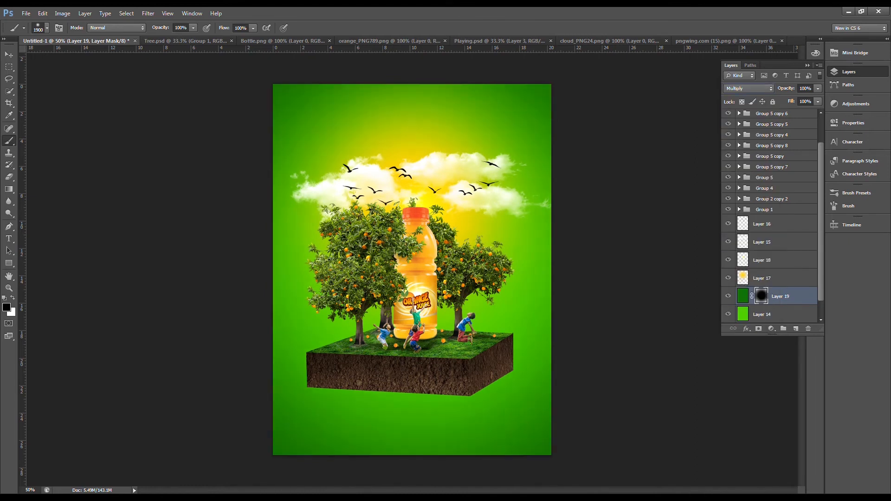
pyautogui.moveTo(818, 88); pyautogui.dragTo(805, 99)
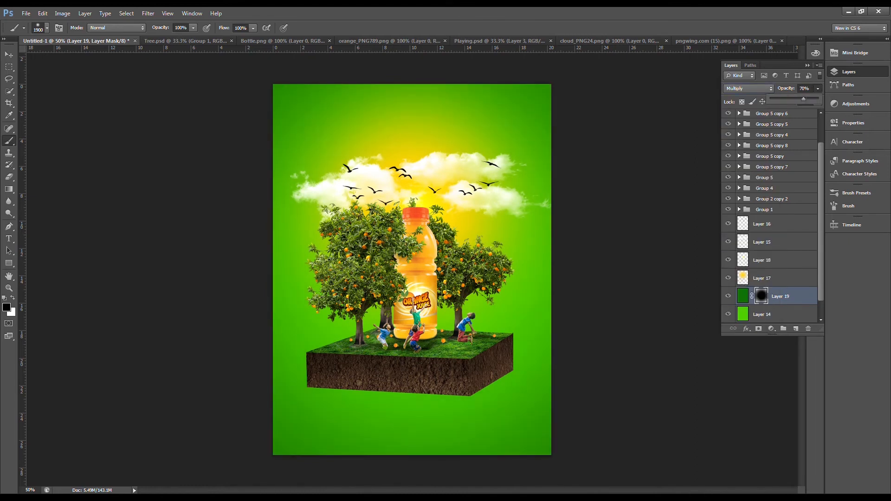
pyautogui.press('Tab')
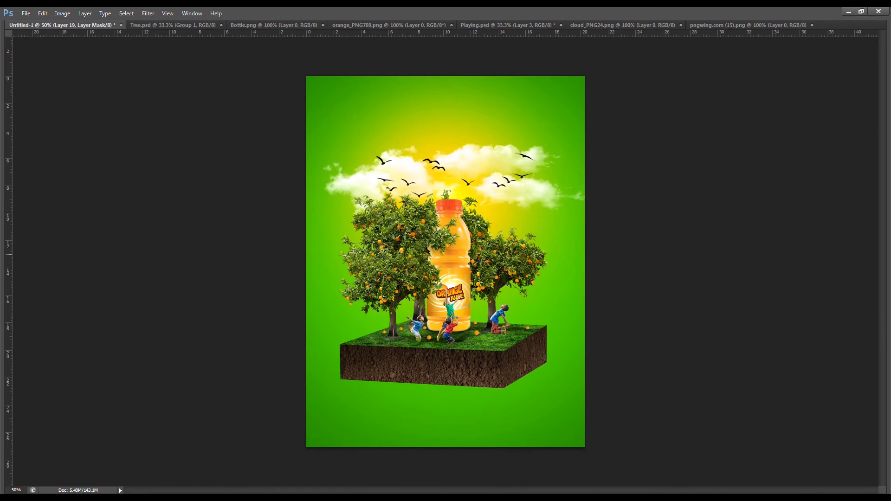
pyautogui.press('Tab')
# - Create a new layer above Layer 16, shrink the brush to 45 px and choose a very dark green foreground colour
pyautogui.click(762, 224)
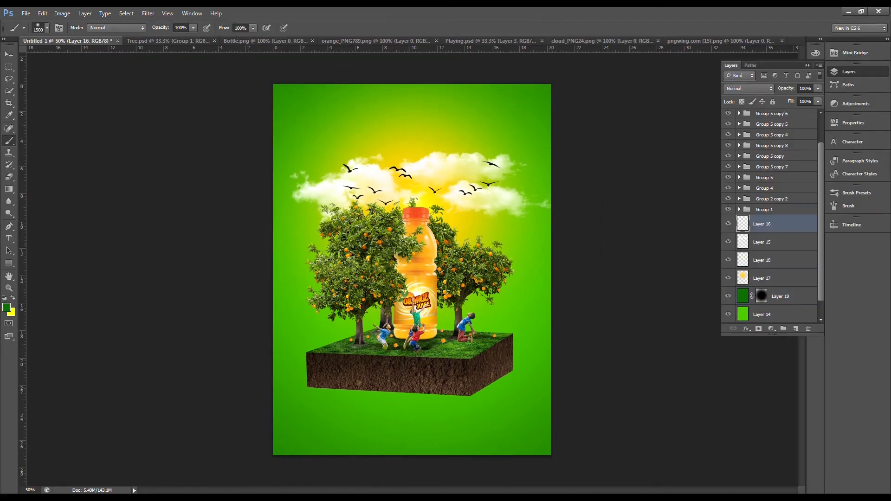
pyautogui.click(796, 329)
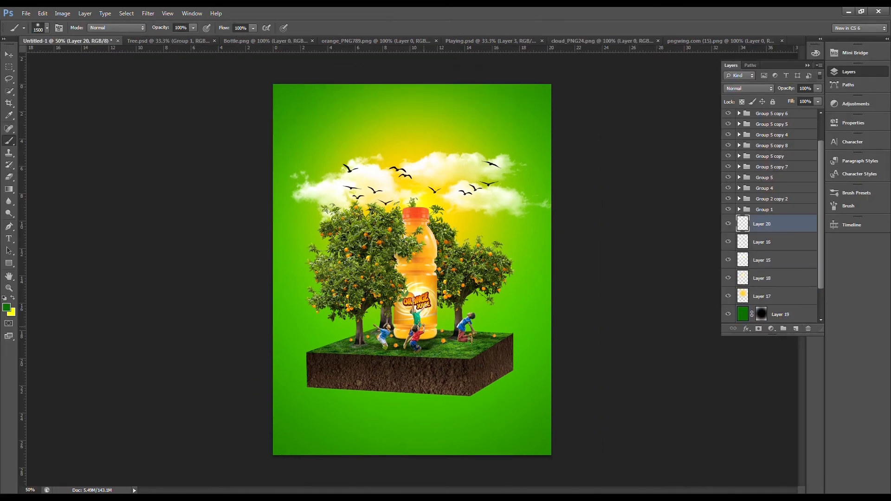
pyautogui.press('[')
pyautogui.press('[')
pyautogui.press('[')
pyautogui.press('[')
pyautogui.press('[')
pyautogui.press('[')
pyautogui.press('[')
pyautogui.press('[')
pyautogui.press('[')
pyautogui.press('[')
pyautogui.press('[')
pyautogui.press('[')
pyautogui.press('[')
pyautogui.press('[')
pyautogui.press('[')
pyautogui.press('[')
pyautogui.press('[')
pyautogui.press('[')
pyautogui.press('[')
pyautogui.click(7, 307)
pyautogui.moveTo(566, 233); pyautogui.dragTo(558, 232)
pyautogui.click(673, 134)
# - Set Layer 20 to Multiply at 76% opacity and paint a thin shadow along the soil block's bottom edges
pyautogui.click(749, 89)
pyautogui.click(743, 119)
pyautogui.click(818, 88)
pyautogui.moveTo(819, 99); pyautogui.dragTo(807, 99)
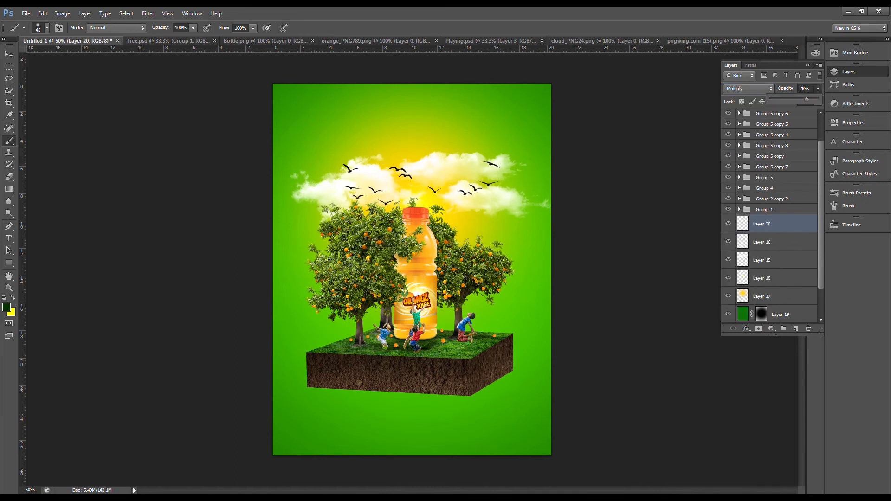
pyautogui.keyDown('shift'); pyautogui.click(469, 396); pyautogui.keyUp('shift')
pyautogui.keyDown('shift'); pyautogui.click(514, 372); pyautogui.keyUp('shift')
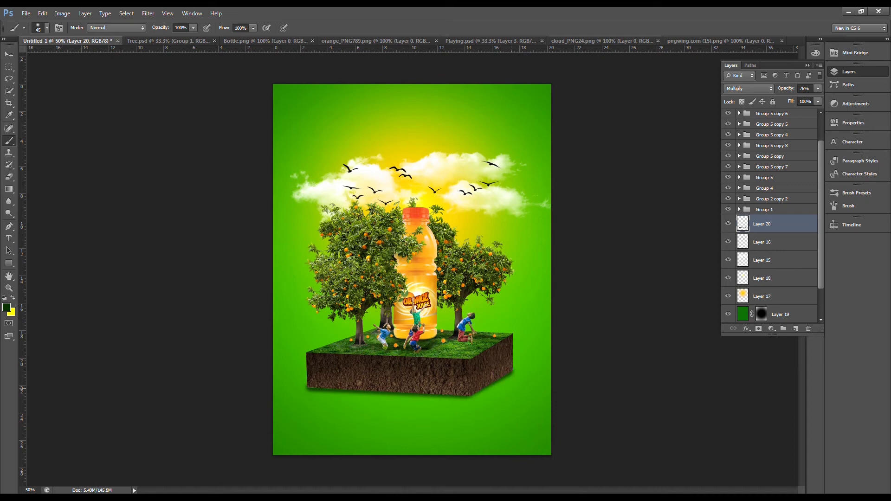
# - Nudge the thin shadow on Layer 20 slightly up and left, closer to the soil block's bottom edges
pyautogui.hotkey('ctrl', 't')
pyautogui.press('Up')
pyautogui.press('Up')
pyautogui.press('Up')
pyautogui.press('Left')
pyautogui.press('Left')
pyautogui.press('Left')
pyautogui.press('Right')
pyautogui.press('b')
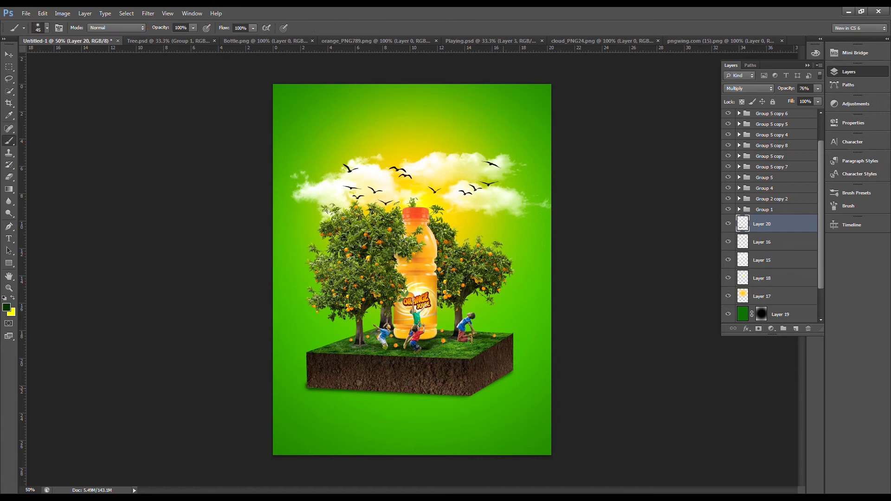
# - Narrow the thin shadow on Layer 20 slightly and warp it to fit the soil block's bottom front corner
pyautogui.hotkey('ctrl', 't')
pyautogui.moveTo(302, 383); pyautogui.dragTo(303, 383)
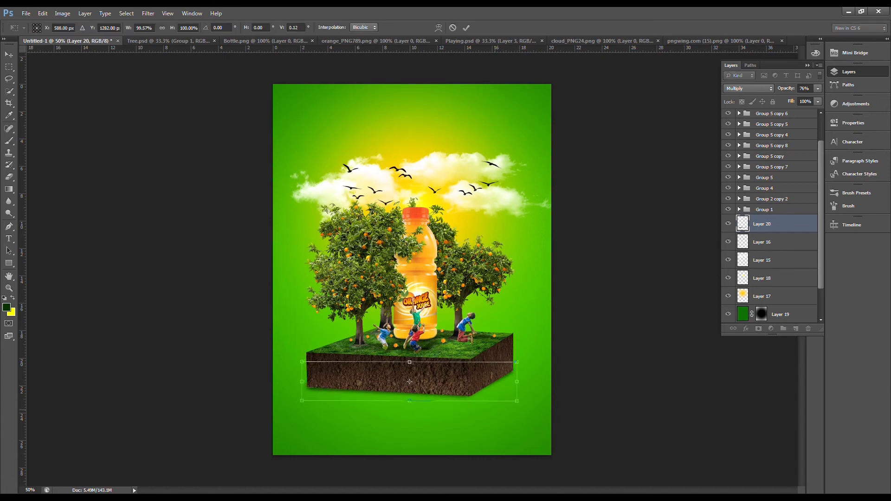
pyautogui.rightClick(459, 389)
pyautogui.click(483, 303)
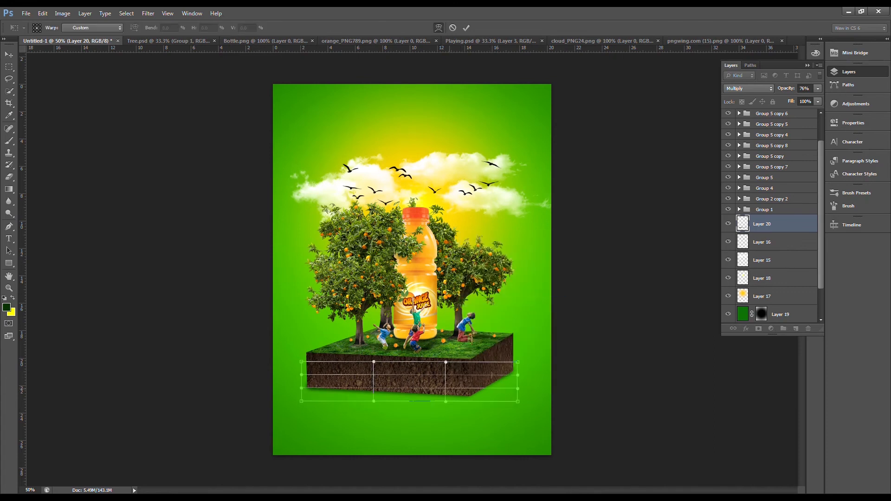
pyautogui.moveTo(460, 389); pyautogui.dragTo(463, 391)
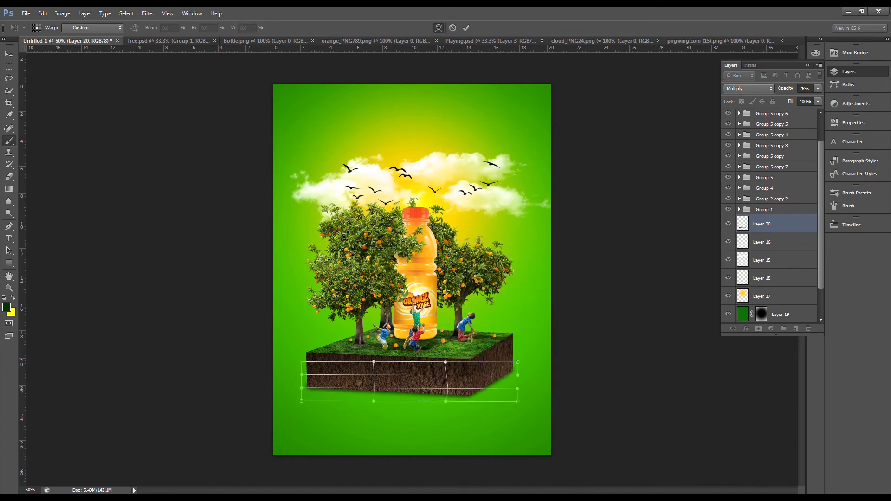
pyautogui.press('Return')
pyautogui.press('b')
# - Create a new layer above Layer 20 and set it to Multiply at 64% opacity
pyautogui.click(796, 329)
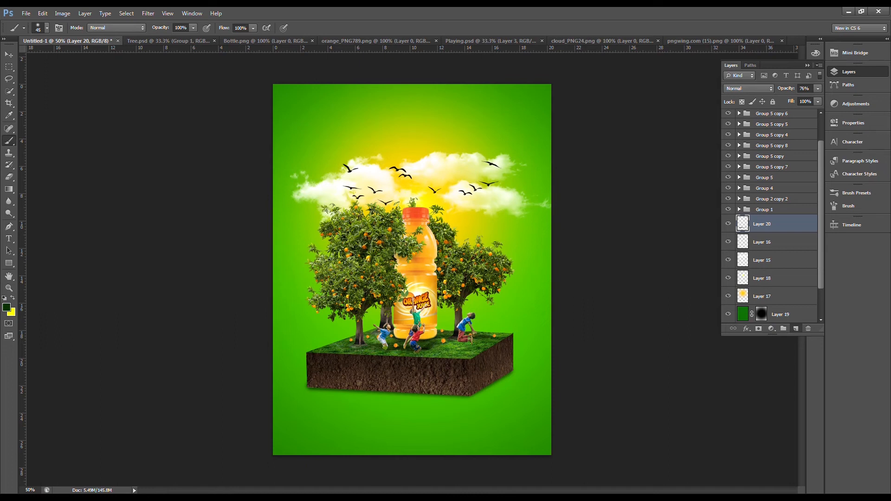
pyautogui.click(748, 88)
pyautogui.click(745, 128)
pyautogui.click(818, 88)
pyautogui.moveTo(818, 99); pyautogui.dragTo(802, 99)
pyautogui.press('Return')
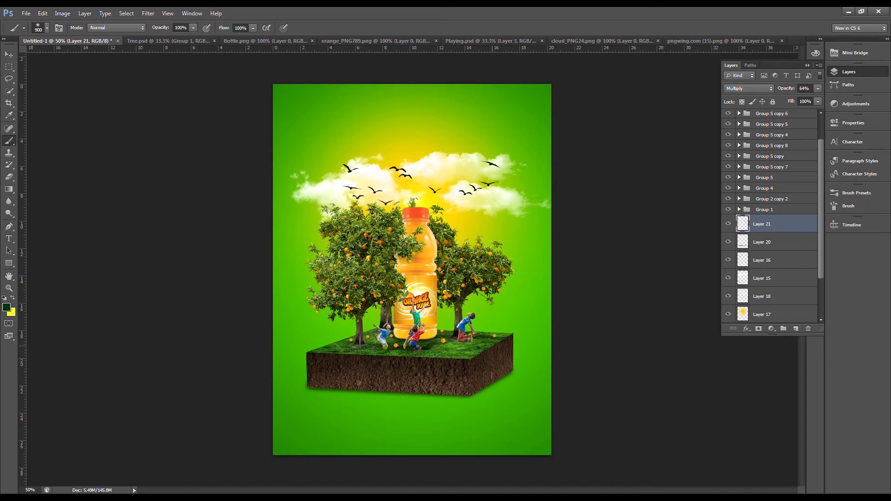
# - Set the brush tip to 500 px, 0° angle and 40% roundness, and paint a soft shadow right of the soil block
pyautogui.click(849, 206)
pyautogui.moveTo(802, 297); pyautogui.dragTo(801, 303)
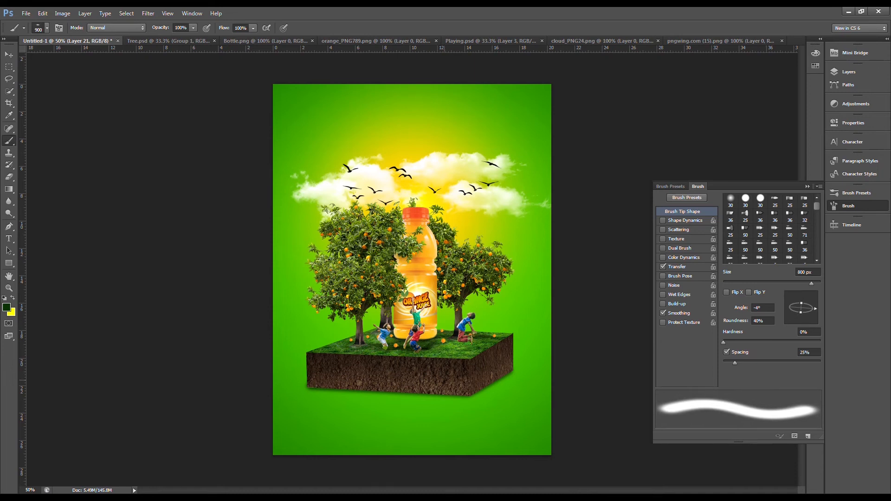
pyautogui.moveTo(815, 309); pyautogui.dragTo(816, 308)
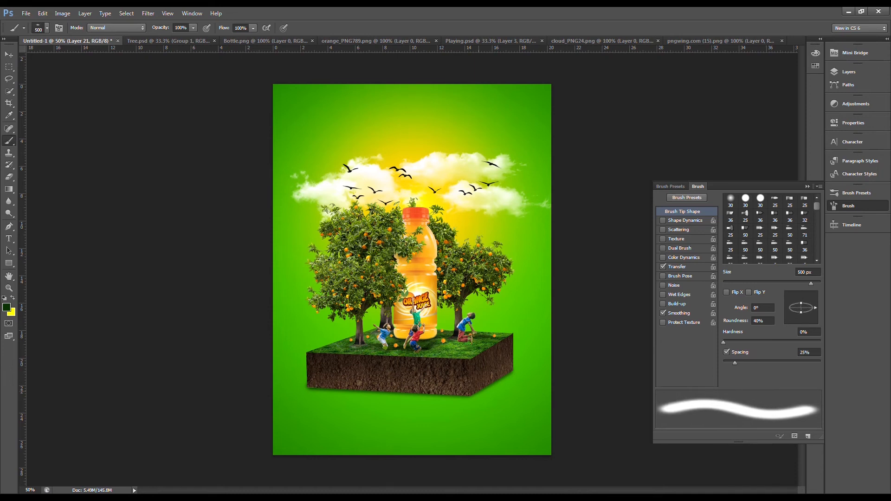
pyautogui.moveTo(480, 395); pyautogui.dragTo(557, 374)
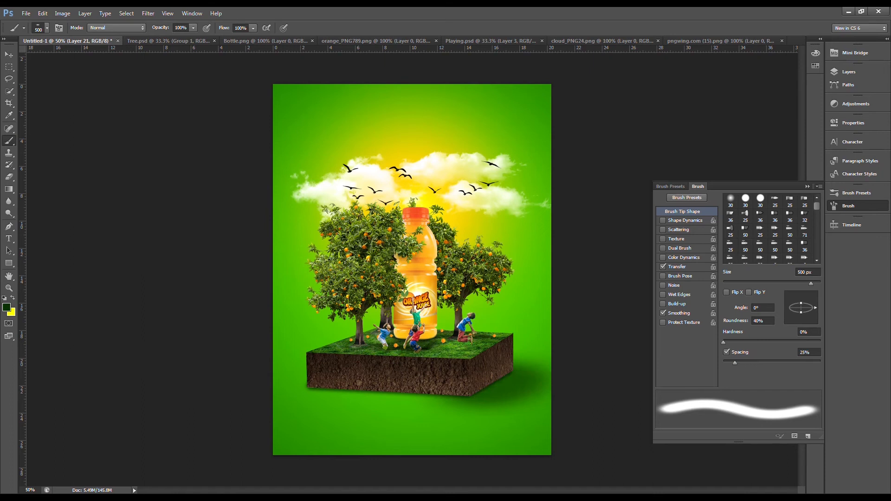
# - Enlarge and skew the soft shadow on Layer 21 so it stretches from beneath the block past the right canvas edge
pyautogui.hotkey('ctrl', 't')
pyautogui.moveTo(553, 381); pyautogui.dragTo(581, 378)
pyautogui.moveTo(582, 422); pyautogui.dragTo(607, 442)
pyautogui.moveTo(586, 339); pyautogui.dragTo(600, 345)
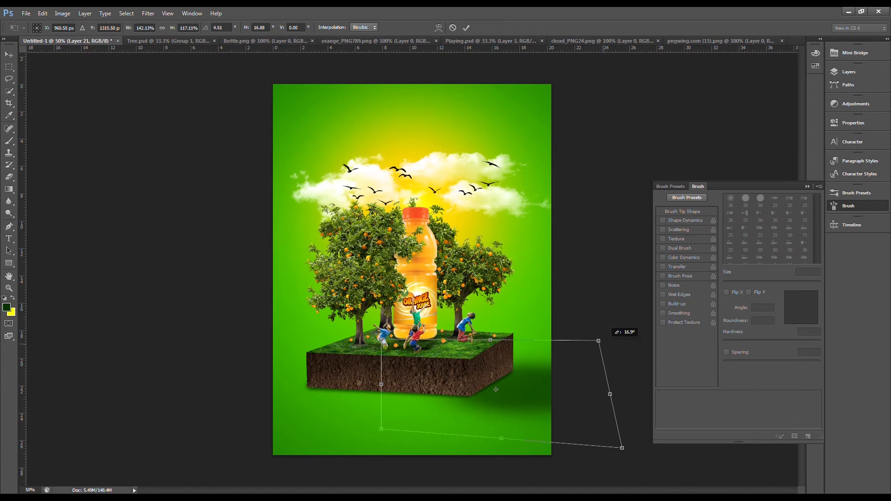
pyautogui.moveTo(382, 429); pyautogui.dragTo(296, 421)
pyautogui.moveTo(380, 340); pyautogui.dragTo(374, 326)
pyautogui.press('Return')
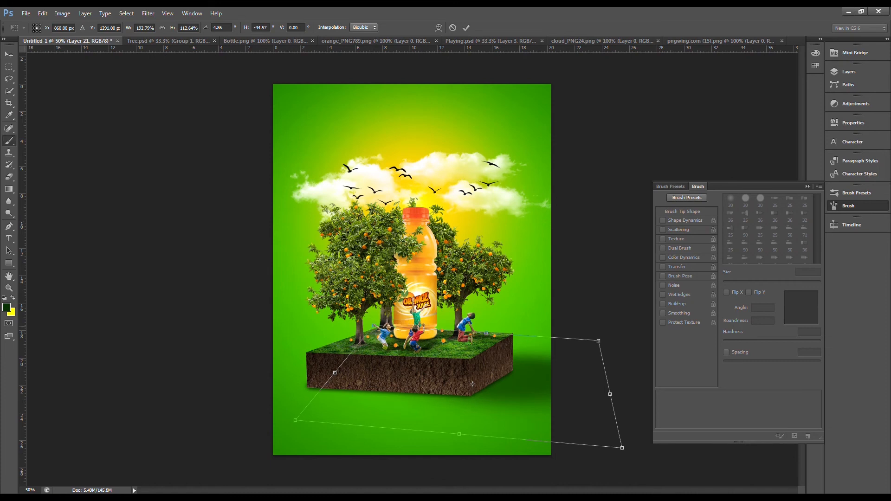
# - Lower Layer 21's opacity to 50% and paint a soft shadow beneath the front edge of the soil block
pyautogui.press('F7')
pyautogui.click(818, 88)
pyautogui.moveTo(803, 98); pyautogui.dragTo(796, 99)
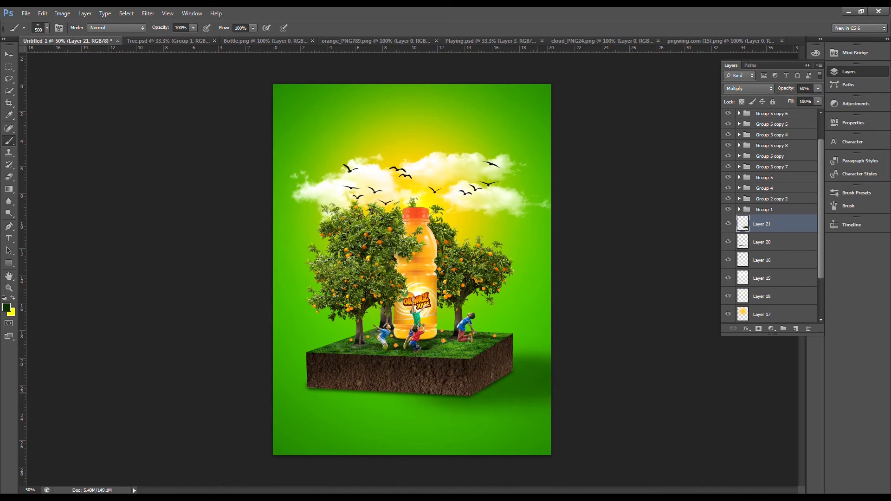
pyautogui.moveTo(325, 397); pyautogui.dragTo(482, 409)
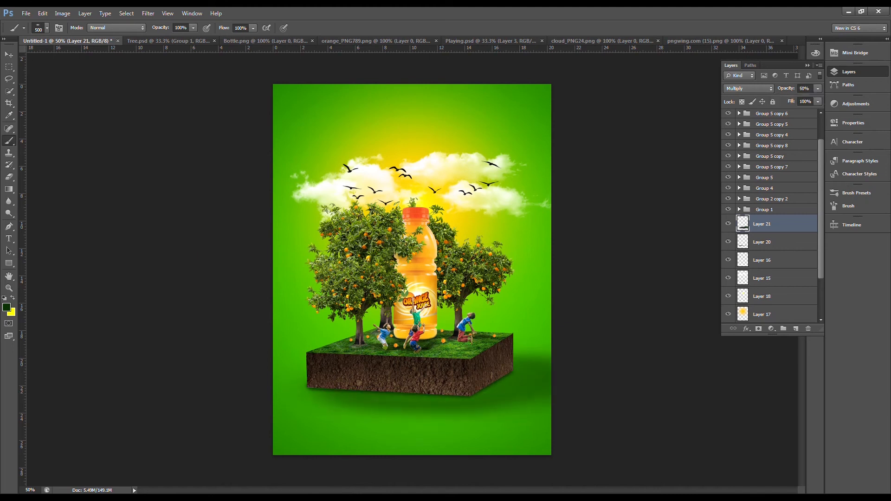
# - Reduce the soft ground shadow on Layer 21 to 35% opacity
pyautogui.click(818, 88)
pyautogui.moveTo(797, 99); pyautogui.dragTo(792, 99)
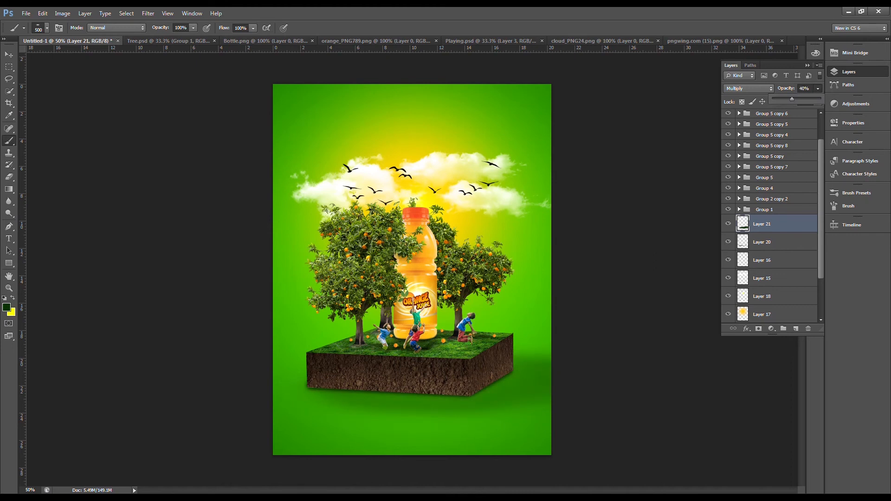
pyautogui.moveTo(793, 99); pyautogui.dragTo(790, 99)
# - Add a layer mask to Layer 21, fade the shadow near the right canvas edge and reselect the layer's pixels
pyautogui.click(570, 344)
pyautogui.click(566, 346)
pyautogui.click(759, 329)
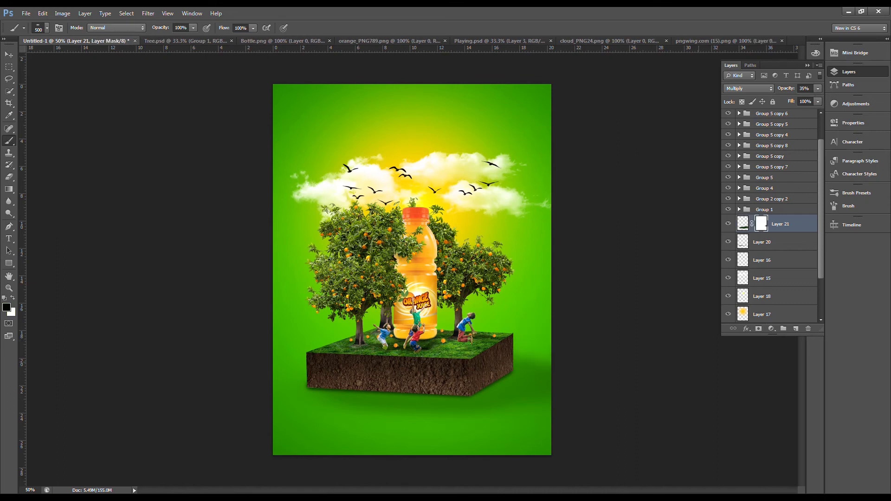
pyautogui.press('x')
pyautogui.click(743, 224)
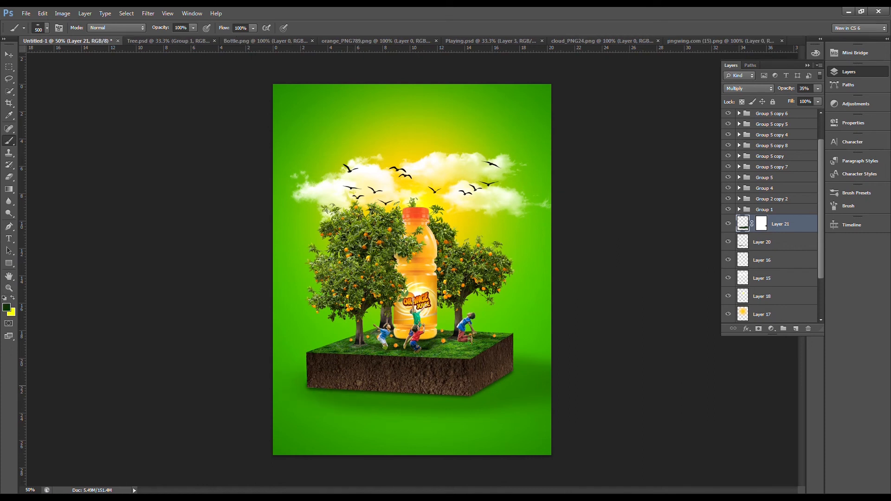
# - Distort the thin shadow on Layer 20, pulling its lower left corner outward and its upper left corner inward
pyautogui.click(771, 242)
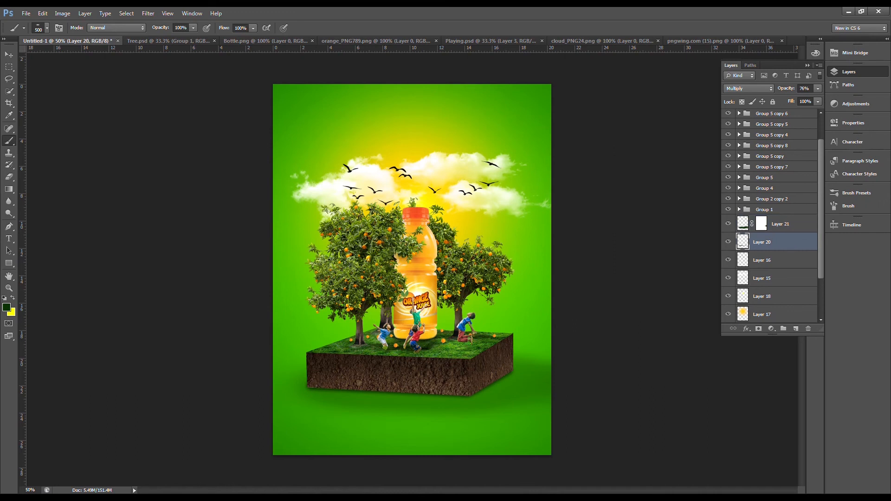
pyautogui.hotkey('ctrl', 't')
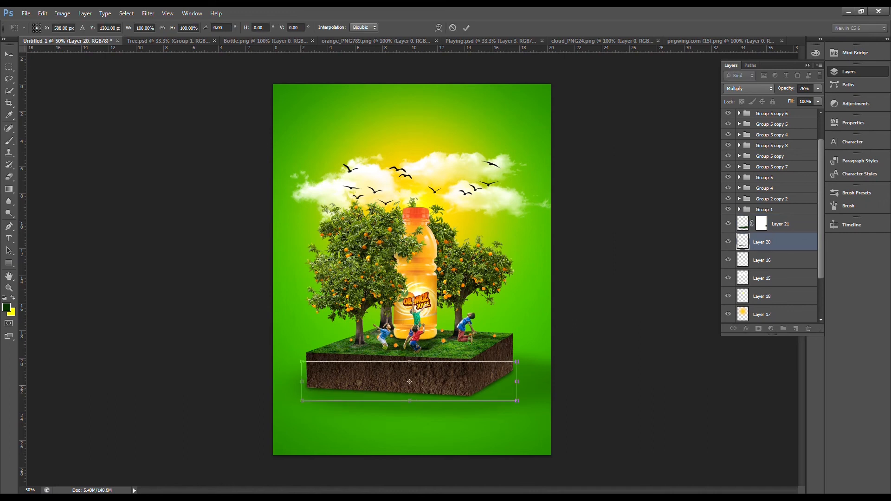
pyautogui.moveTo(302, 383); pyautogui.dragTo(305, 361)
pyautogui.moveTo(301, 401); pyautogui.dragTo(296, 404)
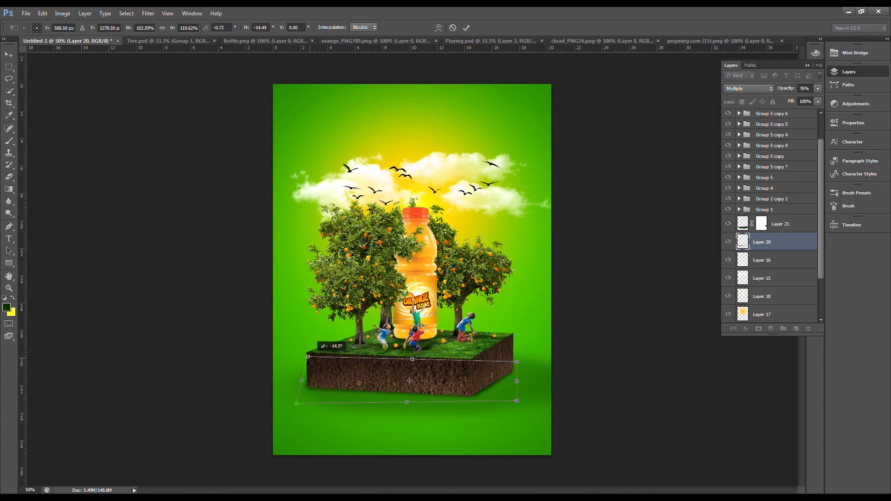
pyautogui.press('Return')
pyautogui.press('b')
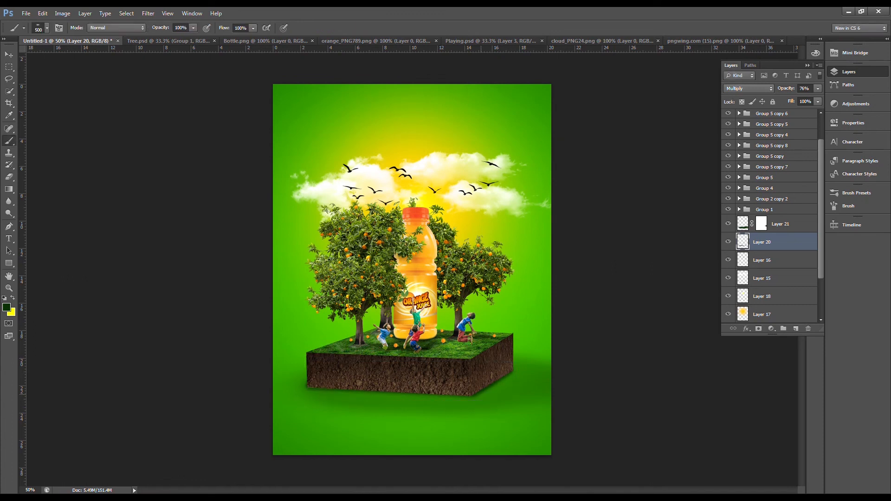
# - Warp the thin shadow on Layer 20 slightly to follow the soil block's front bottom edge
pyautogui.hotkey('ctrl', 't')
pyautogui.rightClick(473, 228)
pyautogui.click(492, 297)
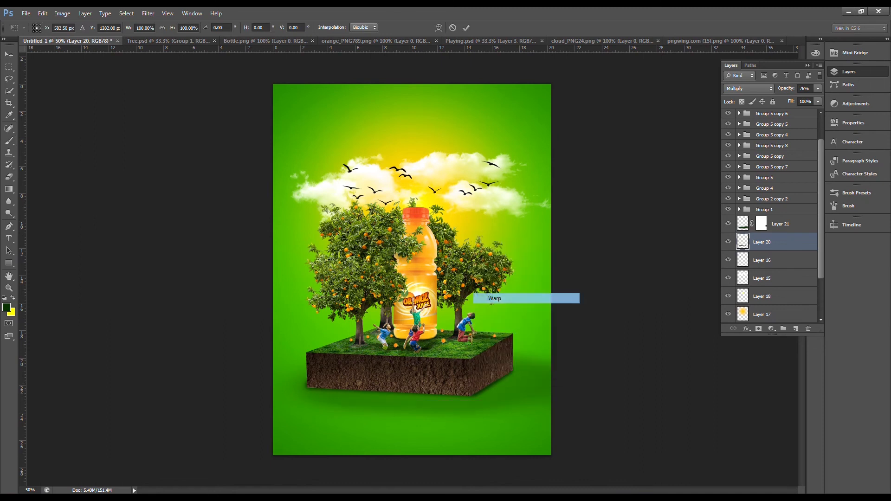
pyautogui.moveTo(446, 389); pyautogui.dragTo(441, 387)
pyautogui.press('b')
pyautogui.press('Return')
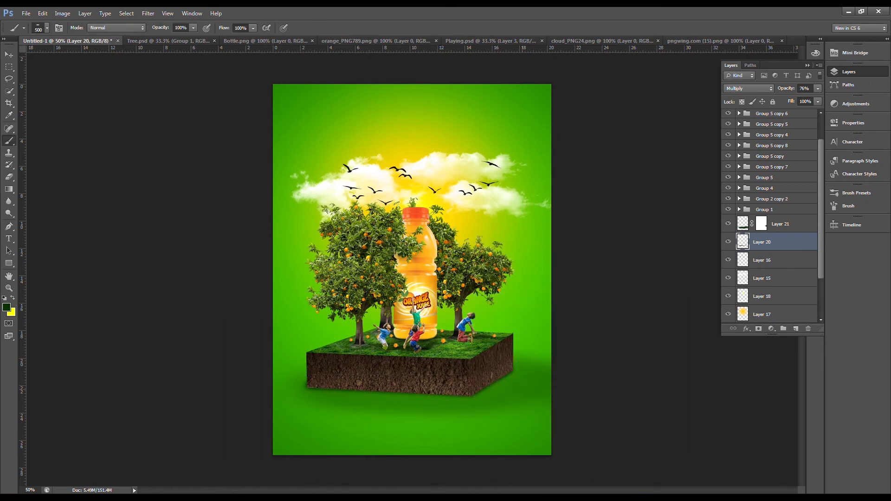
# - Open Group 3 from the Orange Juice folder and place its logo in the upper left corner of the Untitled-1 composition
pyautogui.click(26, 13)
pyautogui.click(34, 26)
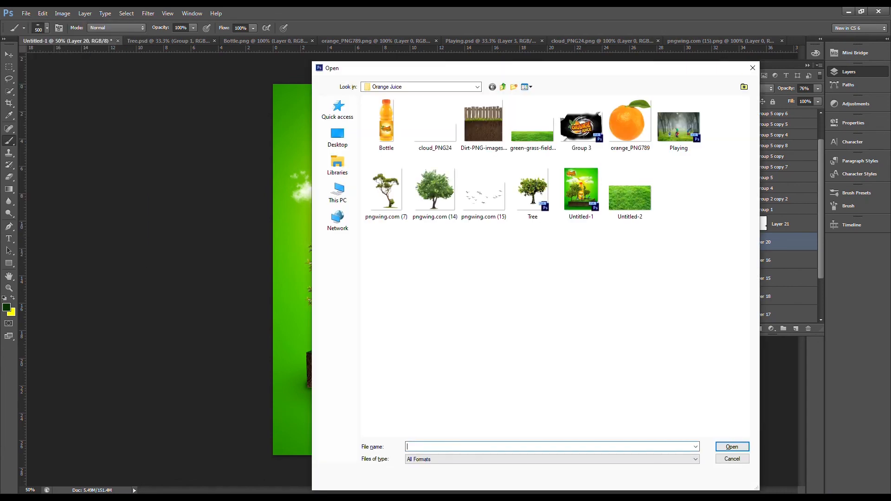
pyautogui.click(582, 125)
pyautogui.doubleClick(581, 124)
pyautogui.moveTo(416, 251); pyautogui.dragTo(349, 136)
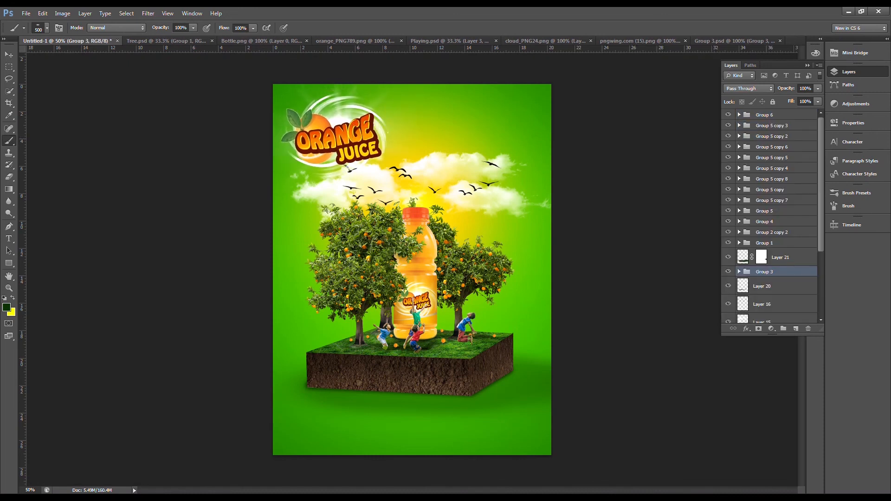
# - Bring the logo's Group 3 to the top of the layer stack and lock the green background layers, Layer 14 and Layer 19
pyautogui.hotkey('ctrl', 'shift', ']')
pyautogui.keyDown('ctrl'); pyautogui.click(427, 246); pyautogui.keyUp('ctrl')
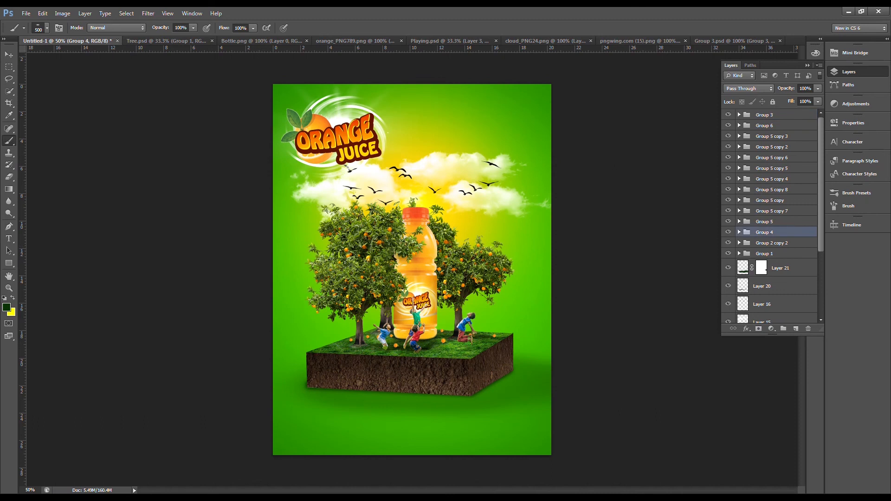
pyautogui.click(771, 253)
pyautogui.scroll(-3, 771, 253)
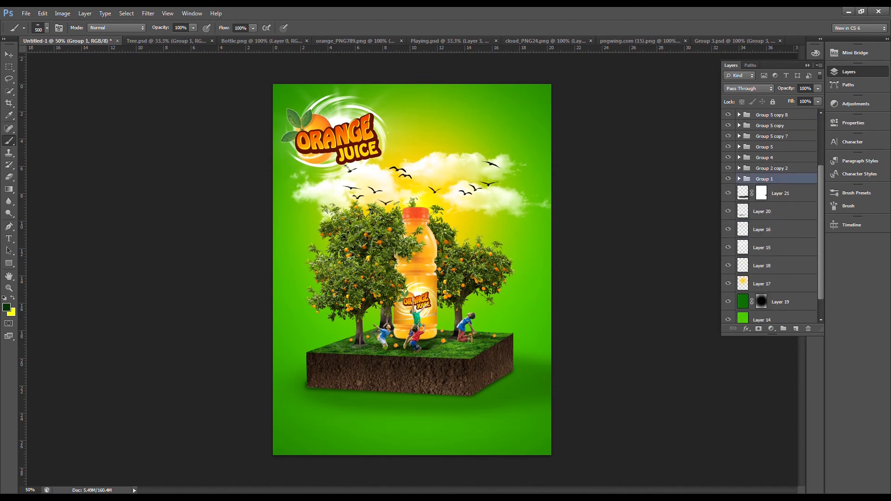
pyautogui.click(780, 193)
pyautogui.scroll(-1, 770, 215)
pyautogui.click(770, 260)
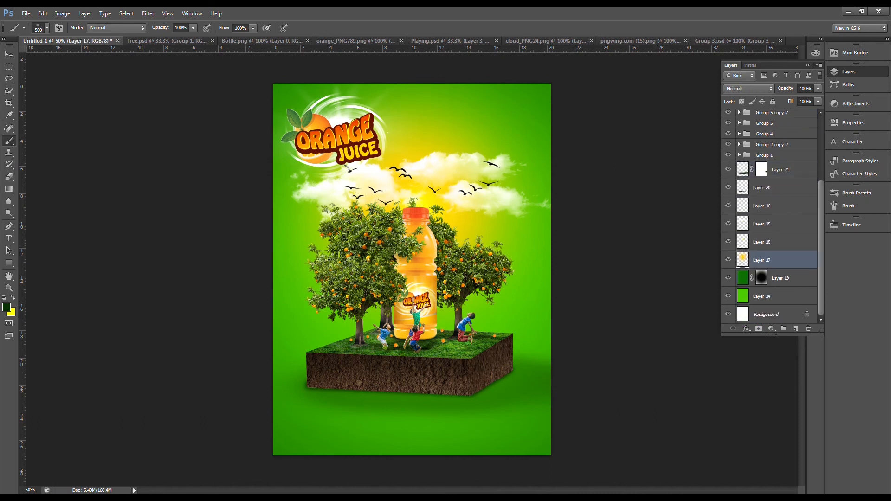
pyautogui.click(770, 297)
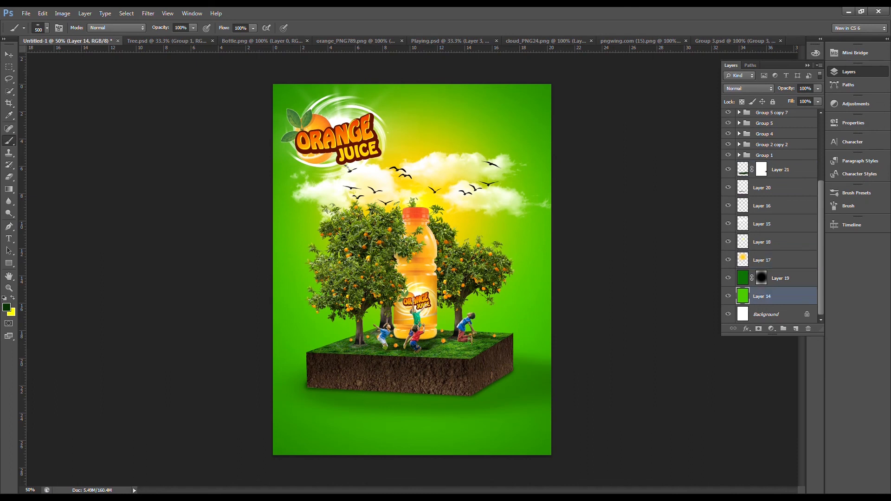
pyautogui.keyDown('shift'); pyautogui.click(781, 279); pyautogui.keyUp('shift')
pyautogui.click(773, 102)
# - Select all the unlocked artwork together, shift it slightly down the canvas and clear the layer selection
pyautogui.moveTo(612, 409); pyautogui.dragTo(294, 181)
pyautogui.moveTo(410, 239); pyautogui.dragTo(412, 260)
pyautogui.keyDown('ctrl'); pyautogui.click(613, 281); pyautogui.keyUp('ctrl')
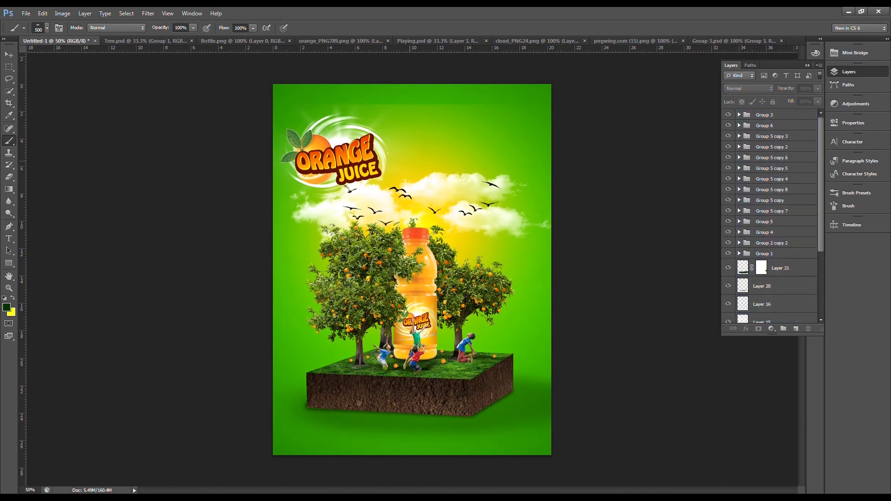
# - Move the logo back up, scale it to about 85% and reposition it in the upper left corner of the canvas
pyautogui.moveTo(435, 127); pyautogui.dragTo(435, 106)
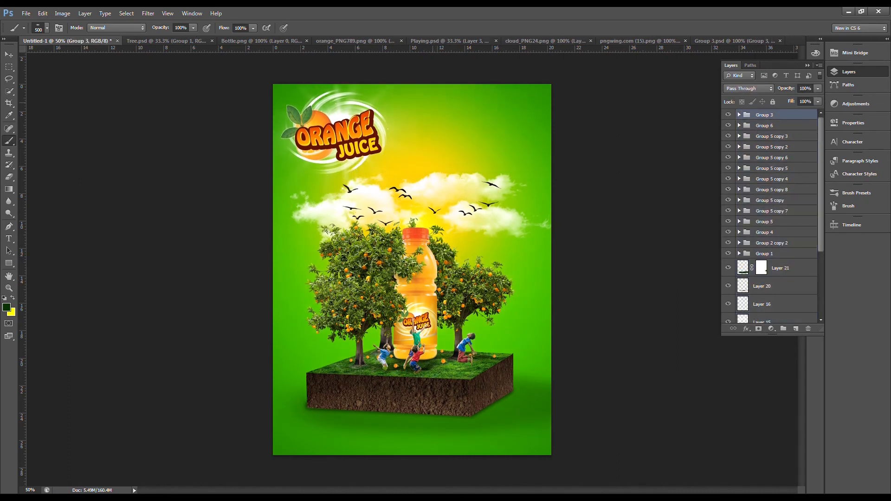
pyautogui.hotkey('ctrl', 't')
pyautogui.moveTo(551, 392); pyautogui.dragTo(528, 367)
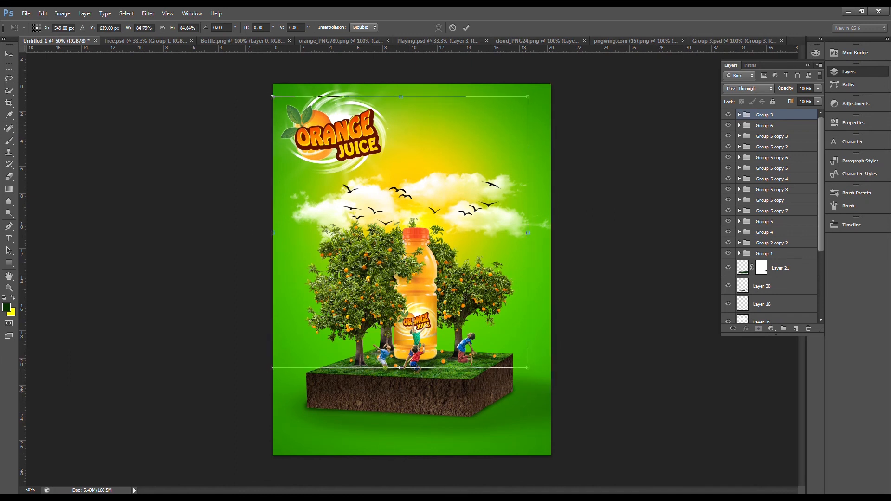
pyautogui.press('Return')
pyautogui.moveTo(355, 149); pyautogui.dragTo(337, 134)
pyautogui.scroll(1, 383, 150)
pyautogui.scroll(-1, 383, 150)
pyautogui.press('Tab')
pyautogui.press('Tab')
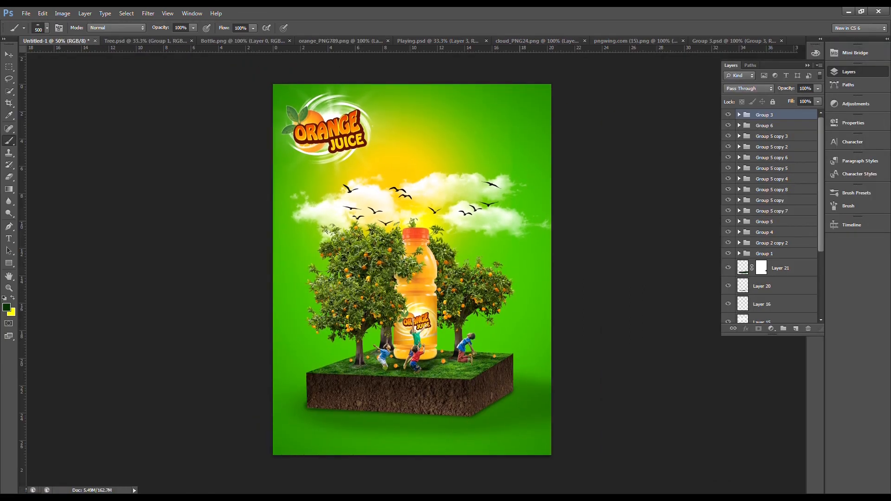
# - Check the logo's vector smart objects inside Group 3 by toggling their visibility, leaving them shown and the group collapsed
pyautogui.click(739, 115)
pyautogui.click(728, 147)
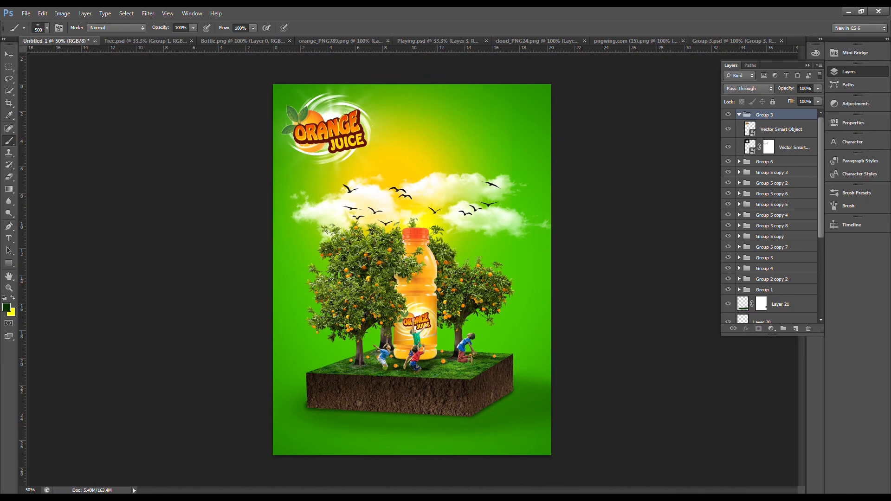
pyautogui.click(728, 129)
pyautogui.click(728, 129)
pyautogui.click(740, 115)
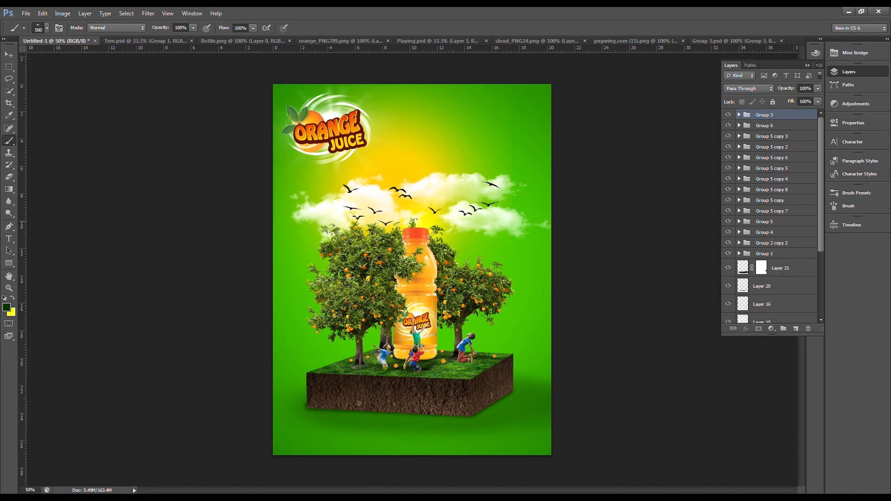
# - Hide the rulers and review the finished advert in full-screen mode without any interface, at different zoom levels
pyautogui.hotkey('ctrl', 'r')
pyautogui.press('Tab')
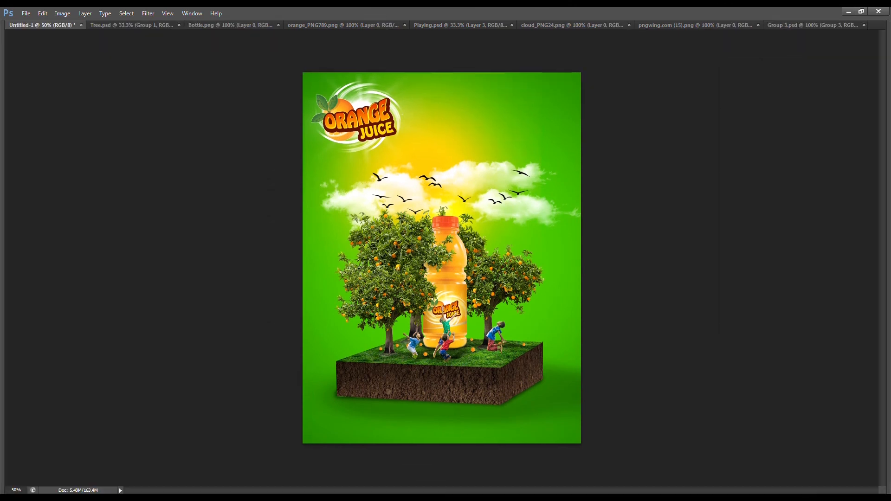
pyautogui.press('f')
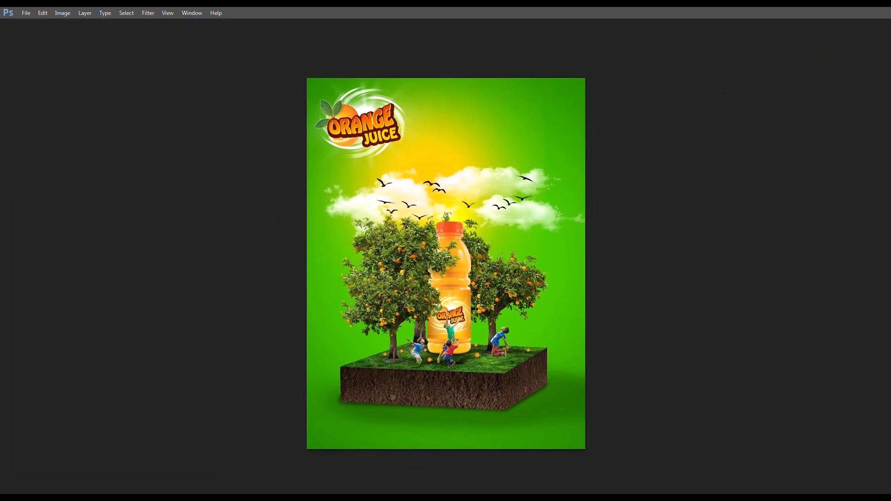
pyautogui.press('f')
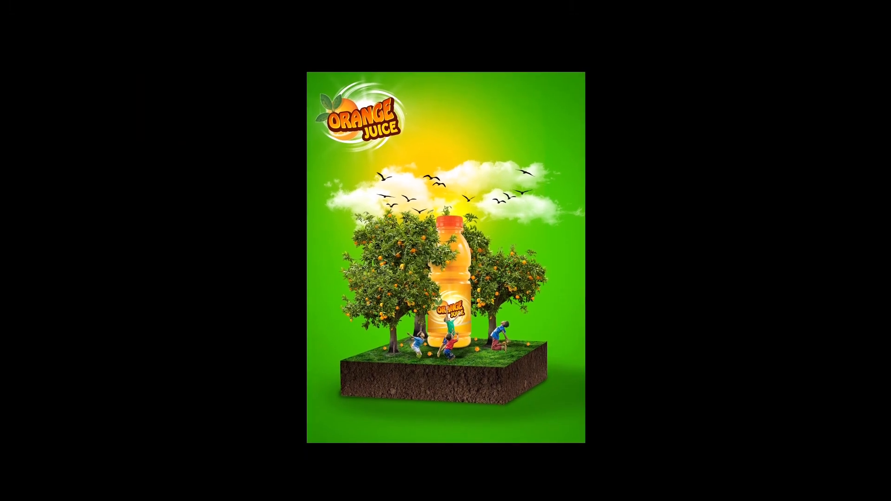
pyautogui.hotkey('ctrl', '+')
pyautogui.hotkey('ctrl', '-')
pyautogui.hotkey('ctrl', '-')
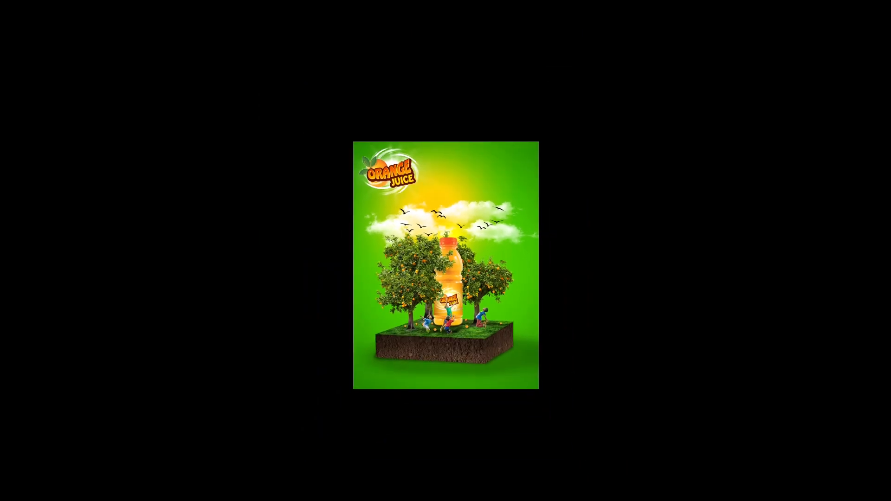
pyautogui.hotkey('ctrl', '+')
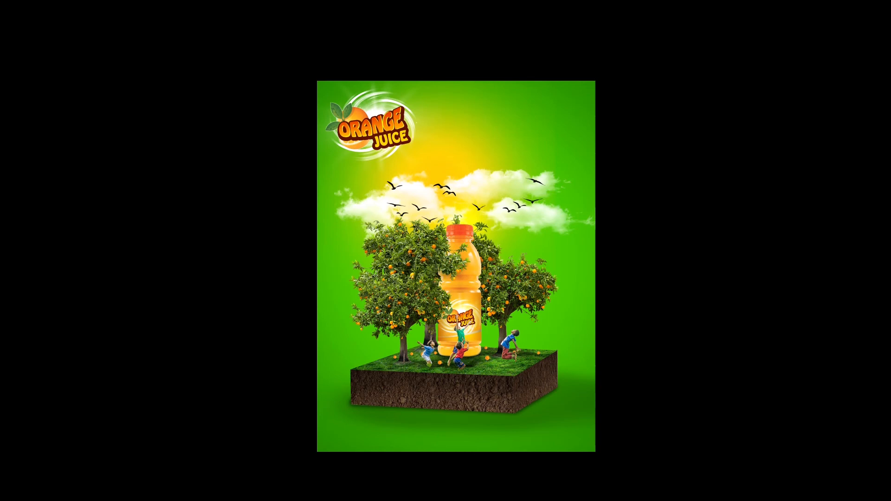
pyautogui.hotkey('alt', 'Tab')
pyautogui.hotkey('alt', 'Tab')
pyautogui.hotkey('alt', 'Tab')
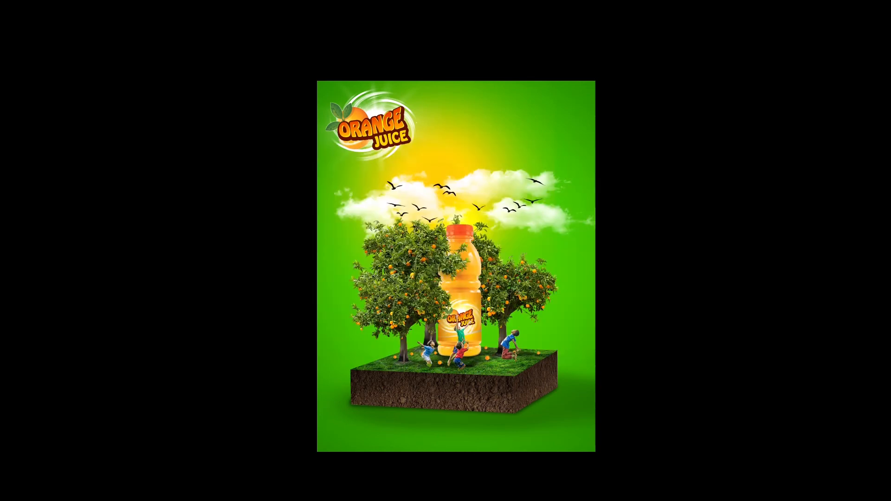